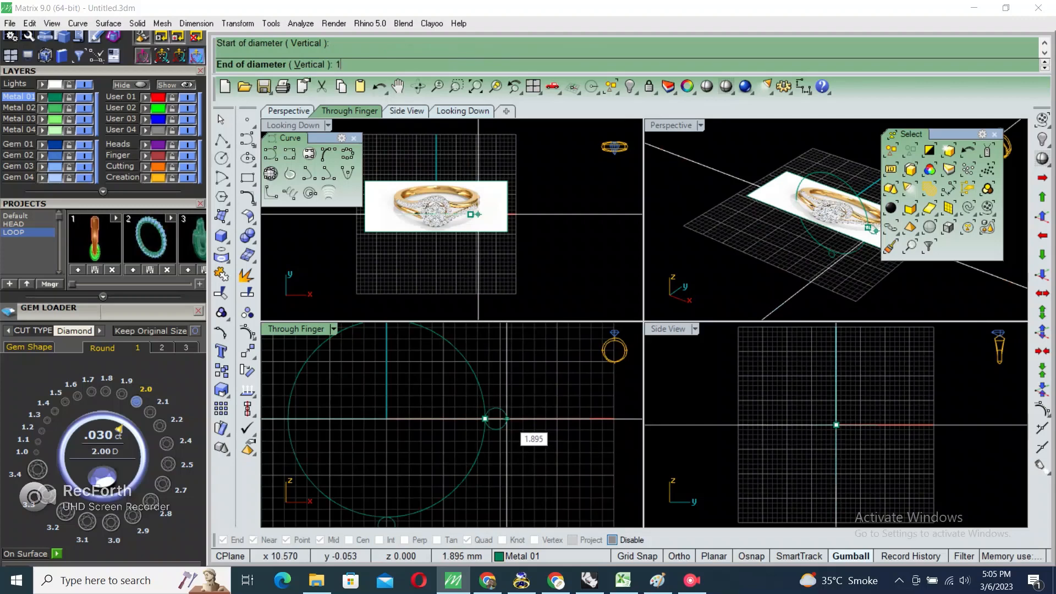
# - Draw small circles on the finger circle's right and top quadrants, the top one 2.1 mm in diameter, and maximize the Through Finger view
pyautogui.press('Return')
pyautogui.keyDown('shift'); pyautogui.click(506, 419); pyautogui.keyUp('shift')
pyautogui.moveTo(389, 405); pyautogui.dragTo(407, 443, button='right')
pyautogui.rightClick(410, 379)
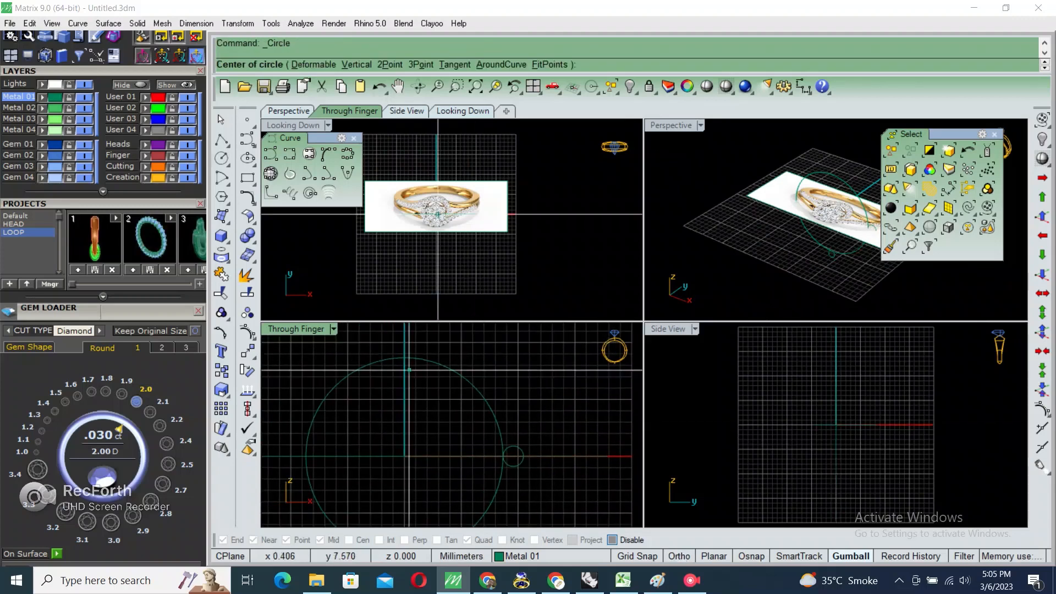
pyautogui.click(404, 358)
pyautogui.write('2.1')
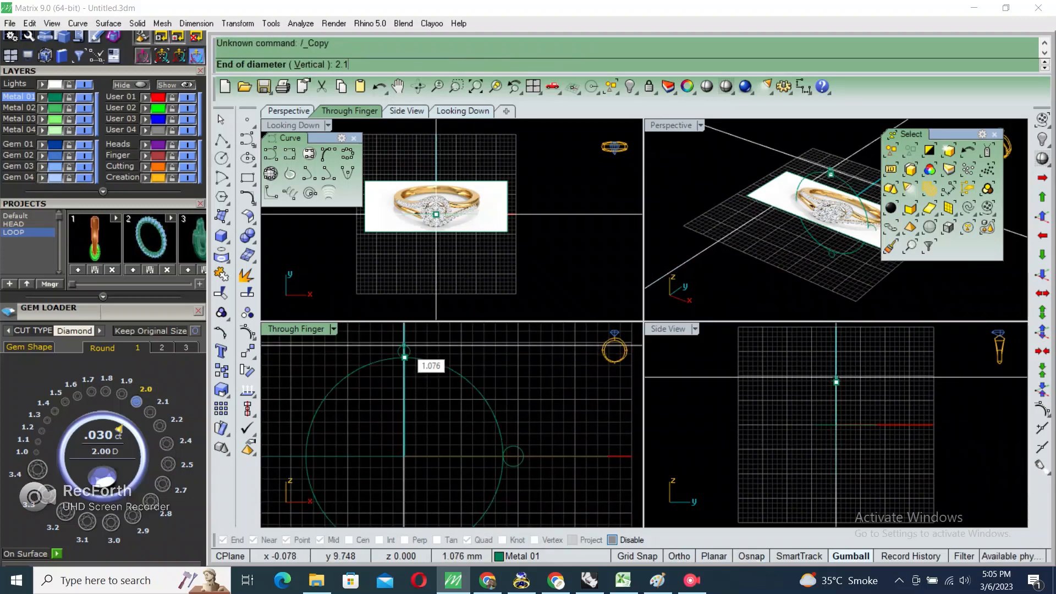
pyautogui.press('Return')
pyautogui.keyDown('shift'); pyautogui.click(404, 333); pyautogui.keyUp('shift')
pyautogui.doubleClick(301, 330)
pyautogui.scroll(-4, 456, 291)
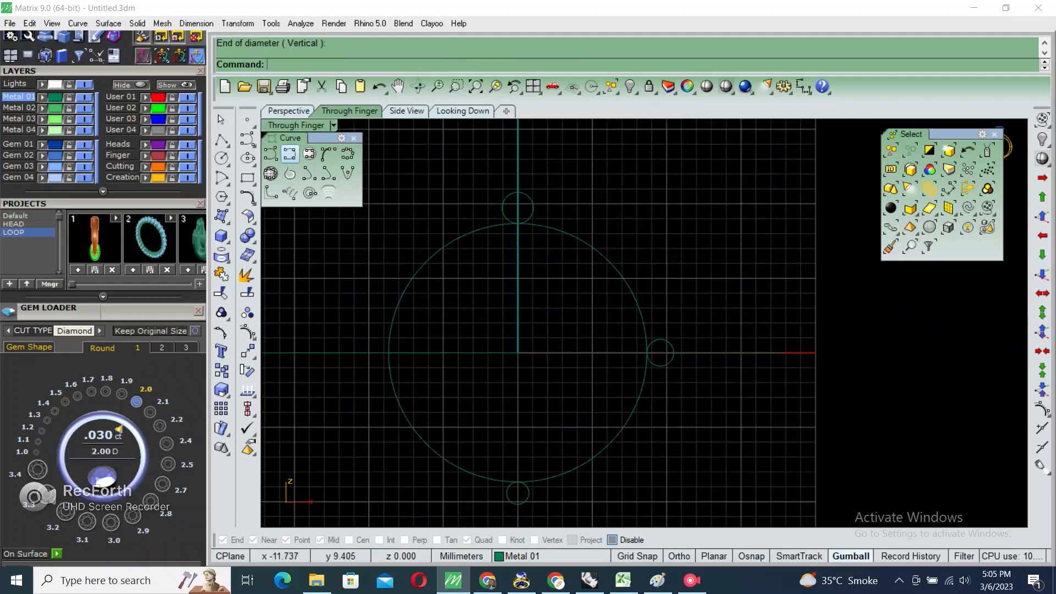
pyautogui.click(290, 154)
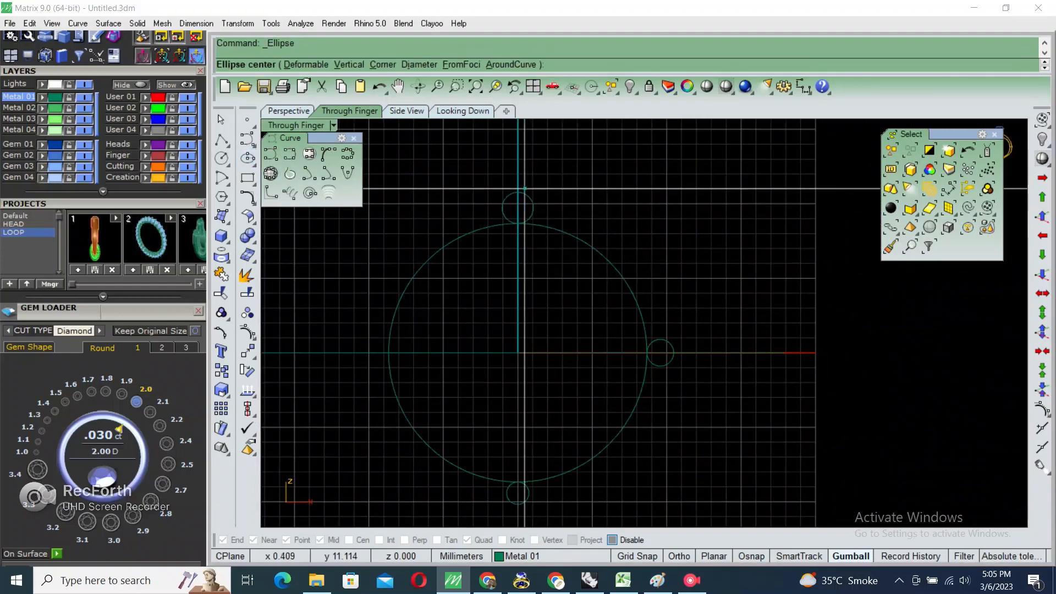
pyautogui.click(516, 193)
pyautogui.scroll(-1, 520, 258)
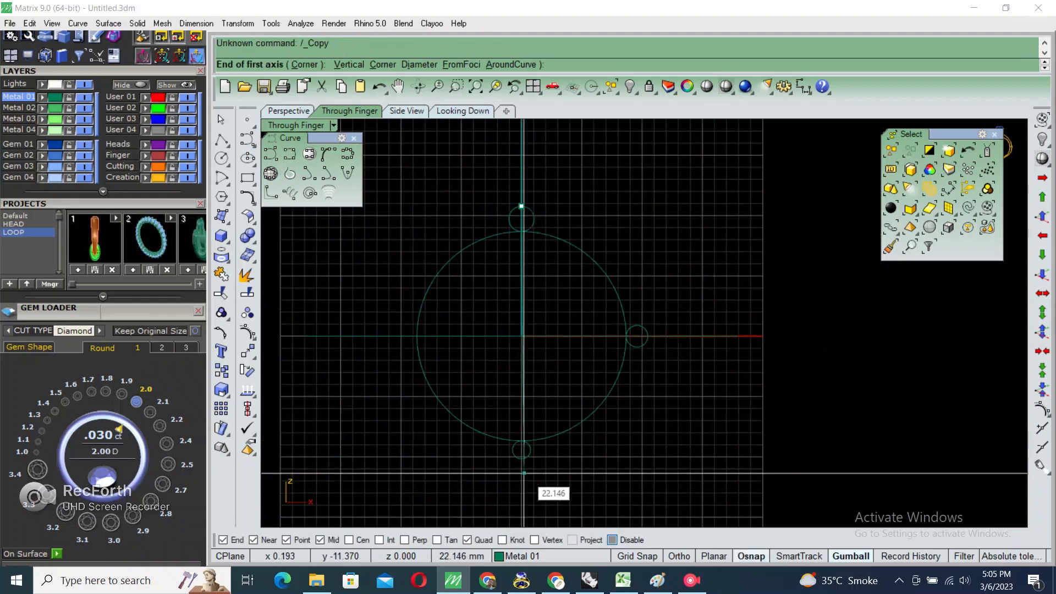
pyautogui.click(521, 458)
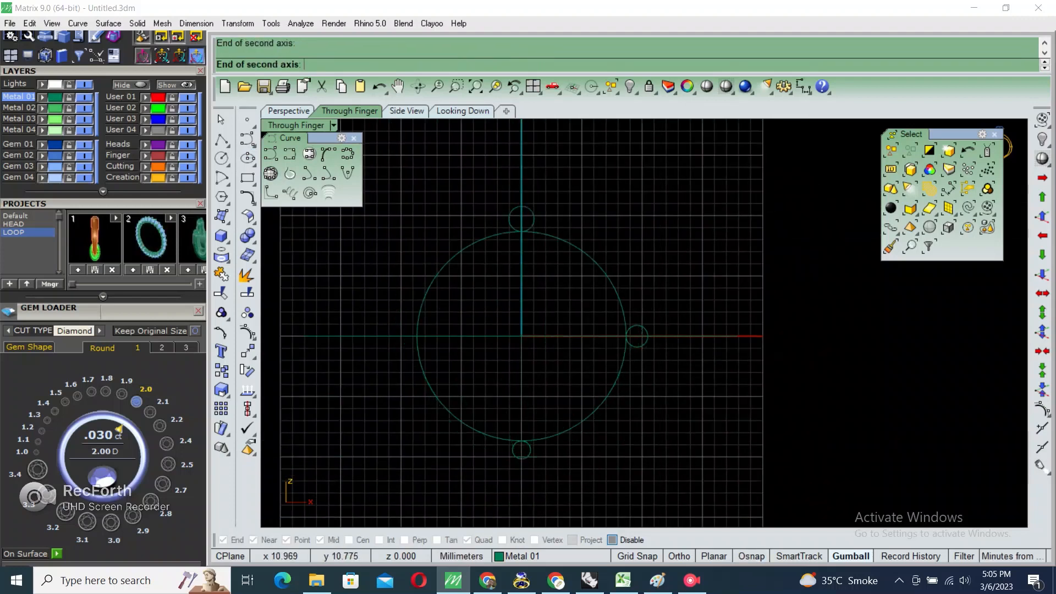
# - Draw an ellipse by diameter through the outermost points of the three small circles, and delete those small circles
pyautogui.click(248, 160)
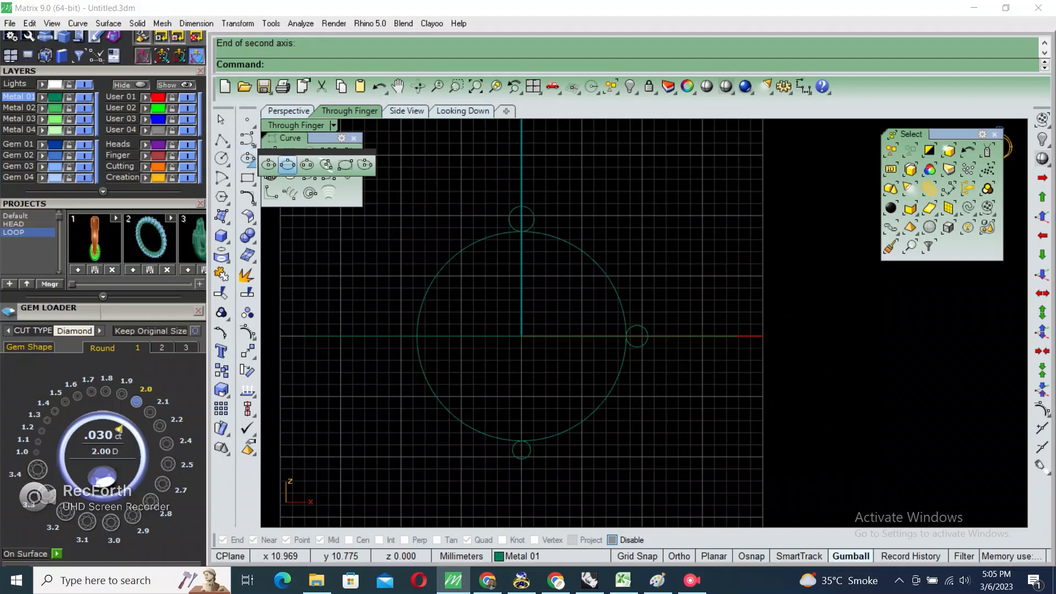
pyautogui.click(288, 164)
pyautogui.click(522, 206)
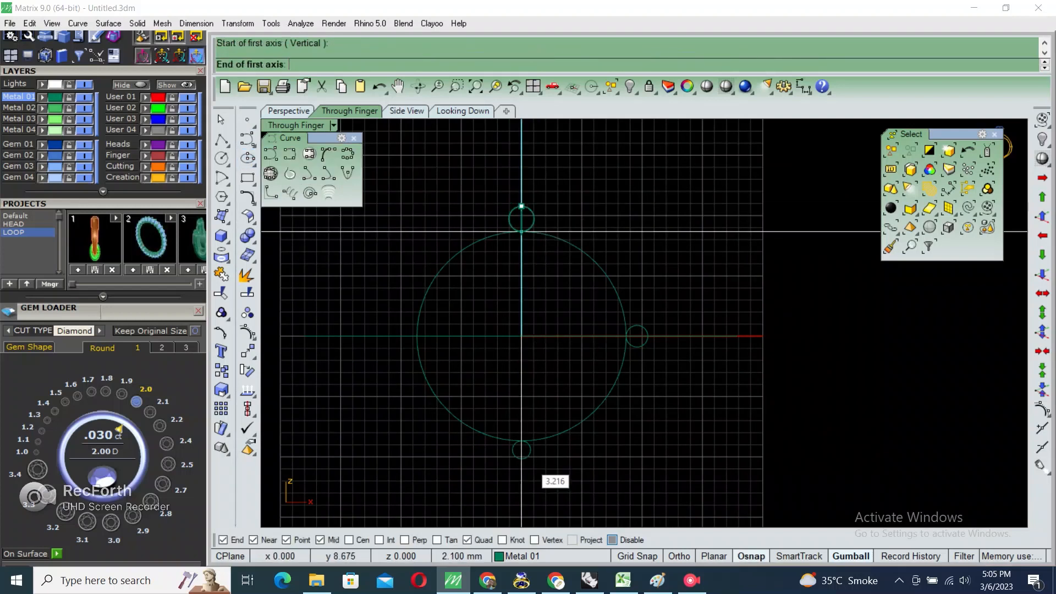
pyautogui.click(521, 458)
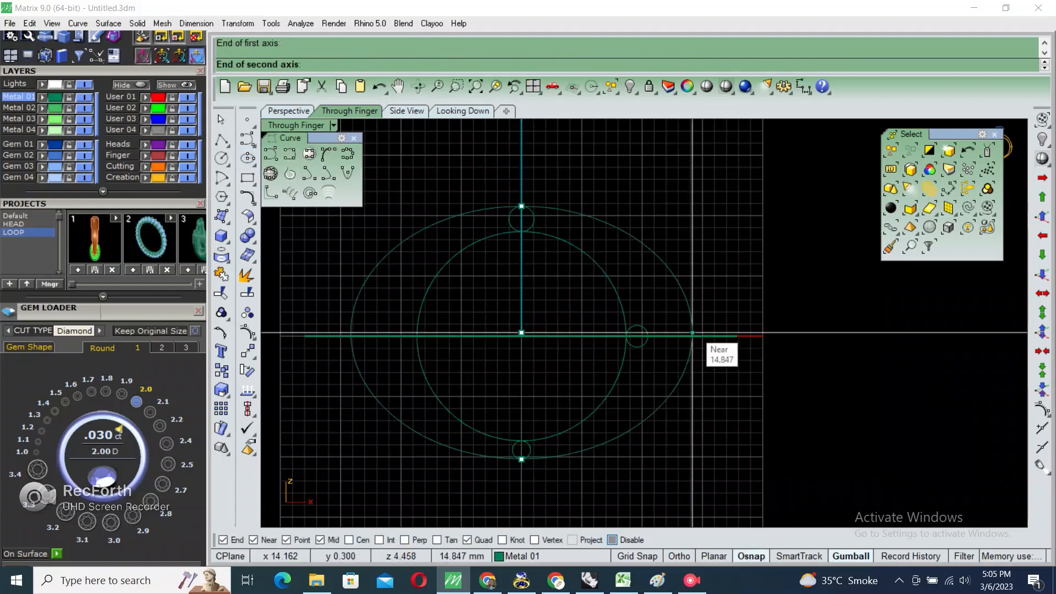
pyautogui.click(648, 333)
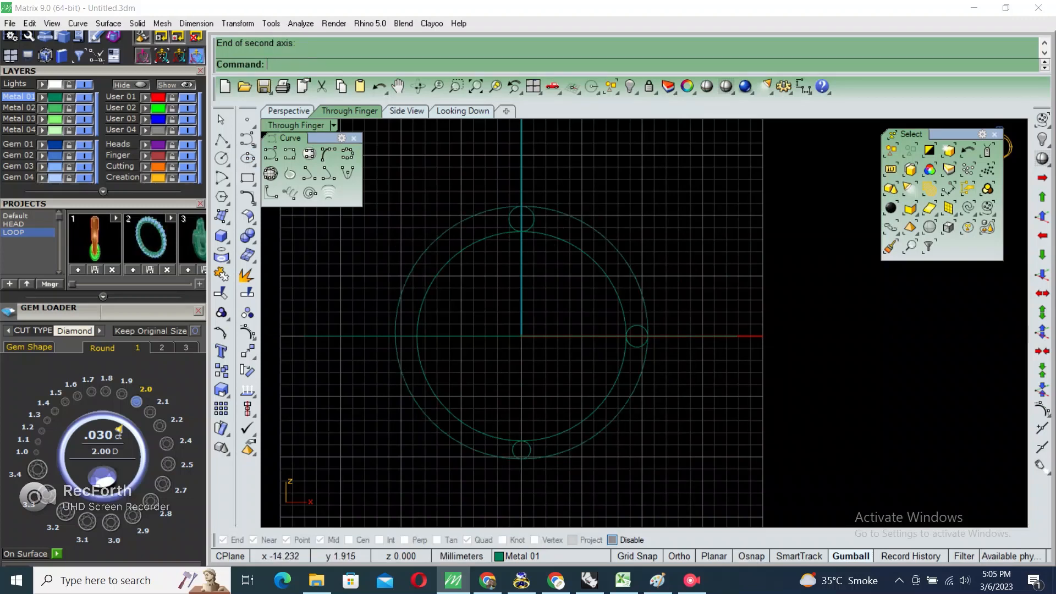
pyautogui.moveTo(455, 174); pyautogui.dragTo(729, 508)
pyautogui.press('Delete')
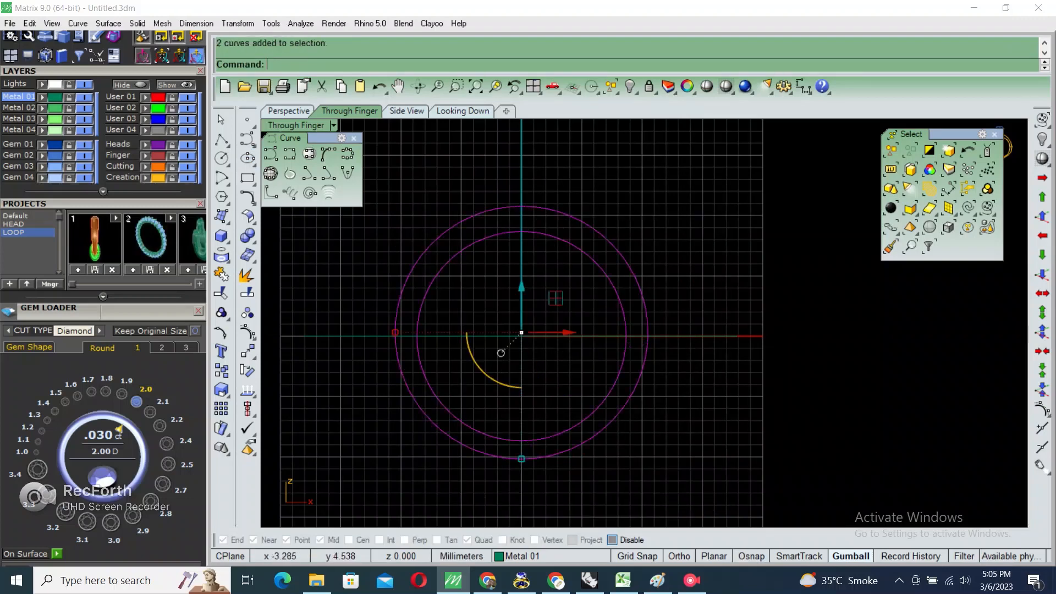
# - Maximize the Perspective view and hide the ring reference picture
pyautogui.doubleClick(295, 125)
pyautogui.doubleClick(287, 125)
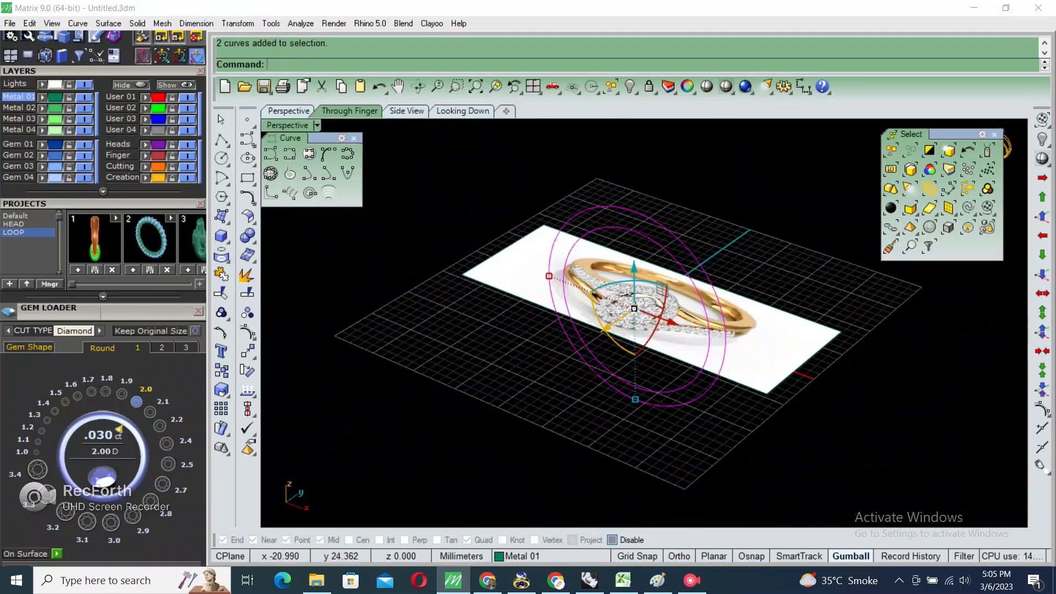
pyautogui.click(635, 299)
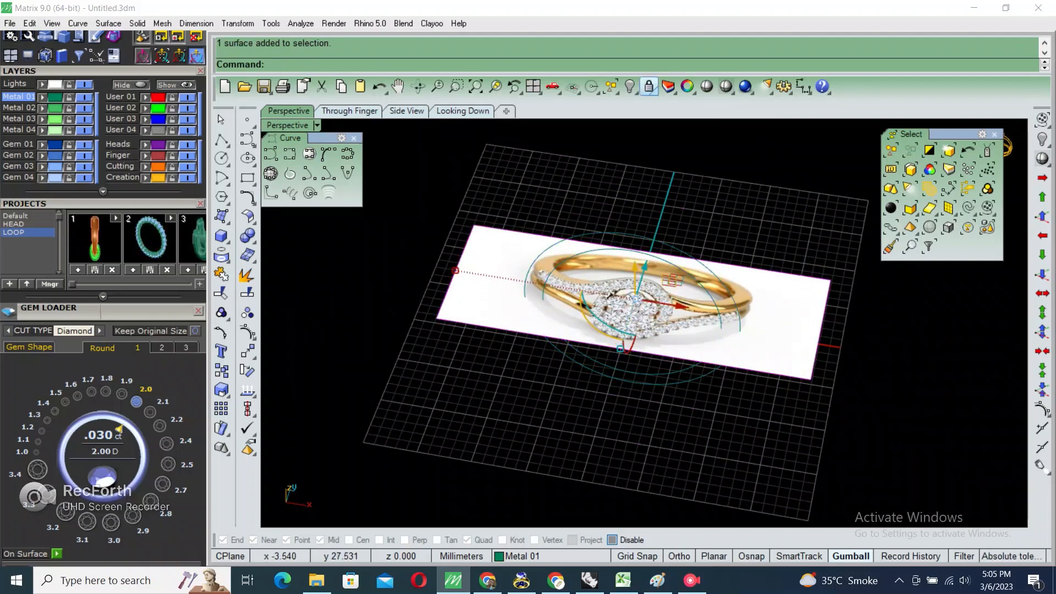
pyautogui.click(629, 87)
# - Measure the outer ring curve's length and draw a both-sides line from the origin along the X axis with half-length 65.816/2
pyautogui.click(682, 253)
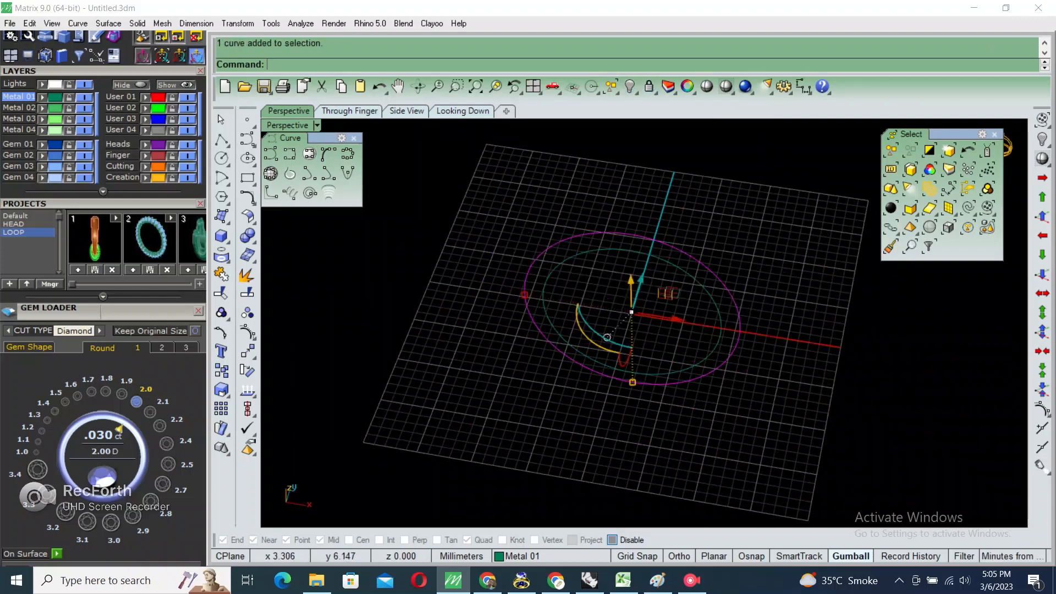
pyautogui.moveTo(697, 292); pyautogui.dragTo(703, 315, button='right')
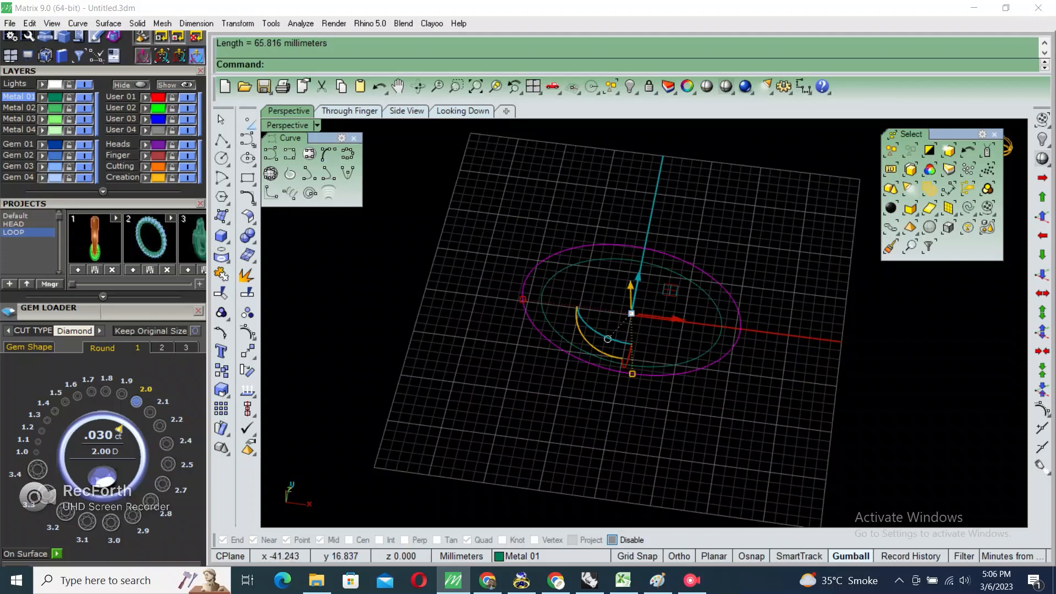
pyautogui.click(222, 141)
pyautogui.click(280, 146)
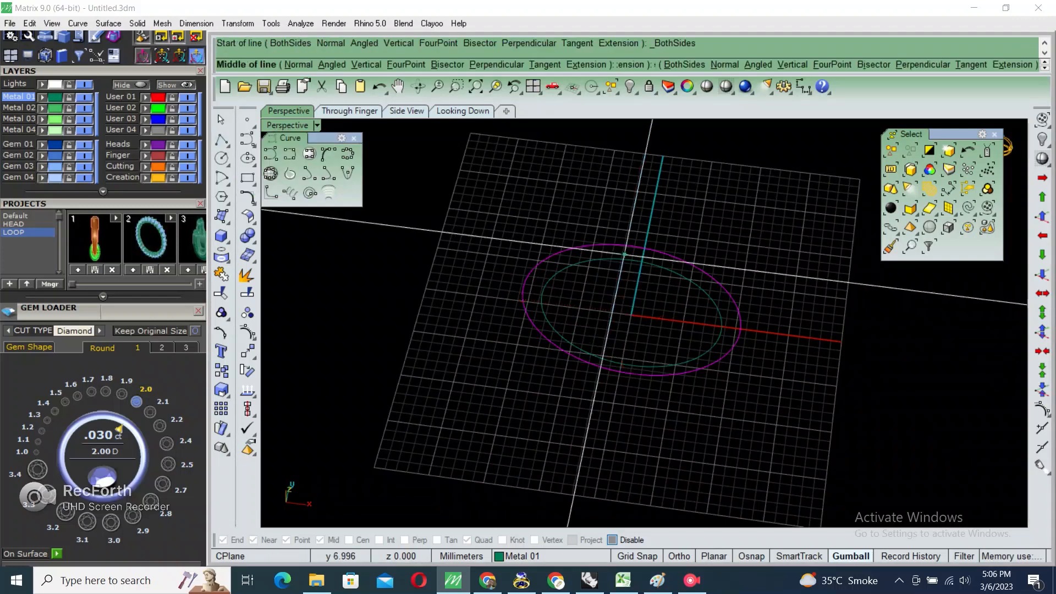
pyautogui.write('0')
pyautogui.press('Return')
pyautogui.write('65.816')
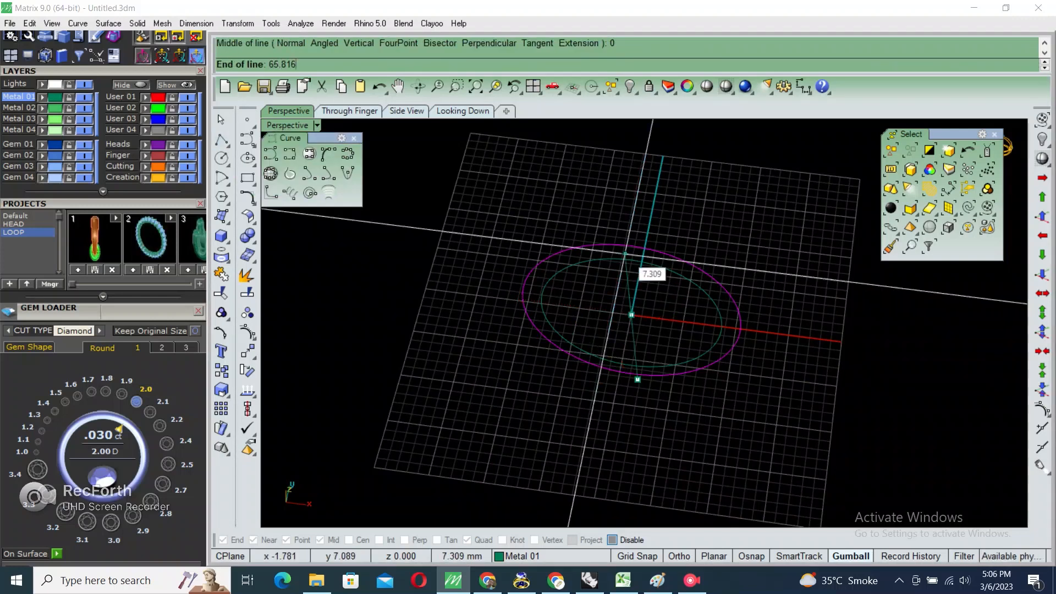
pyautogui.write('/2')
pyautogui.press('Return')
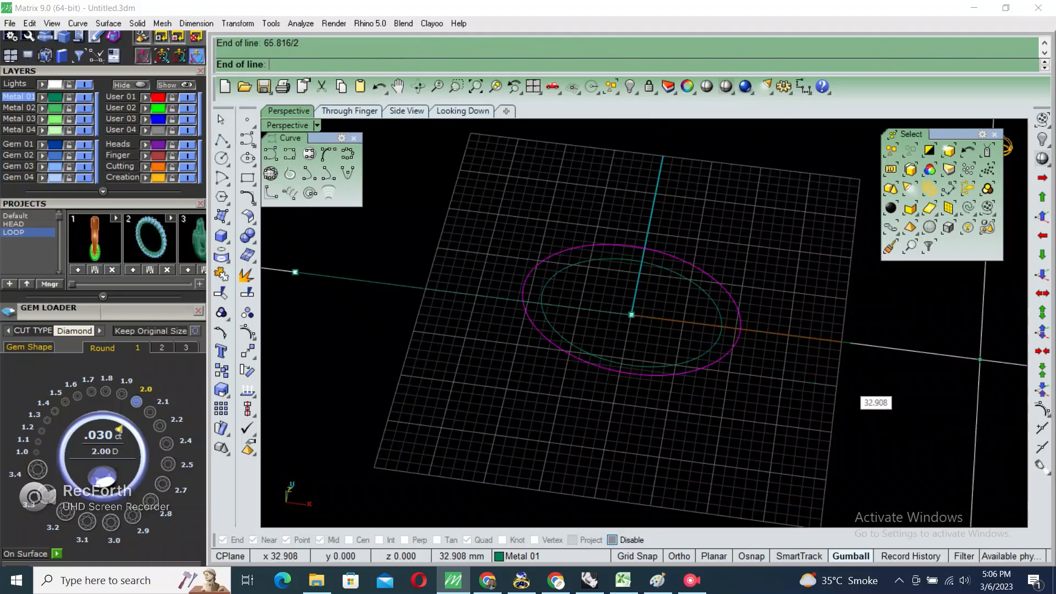
pyautogui.click(861, 396)
# - Assign the long line to the User 03 layer and the two ring curves to User 01, hiding the ring curves
pyautogui.click(806, 337)
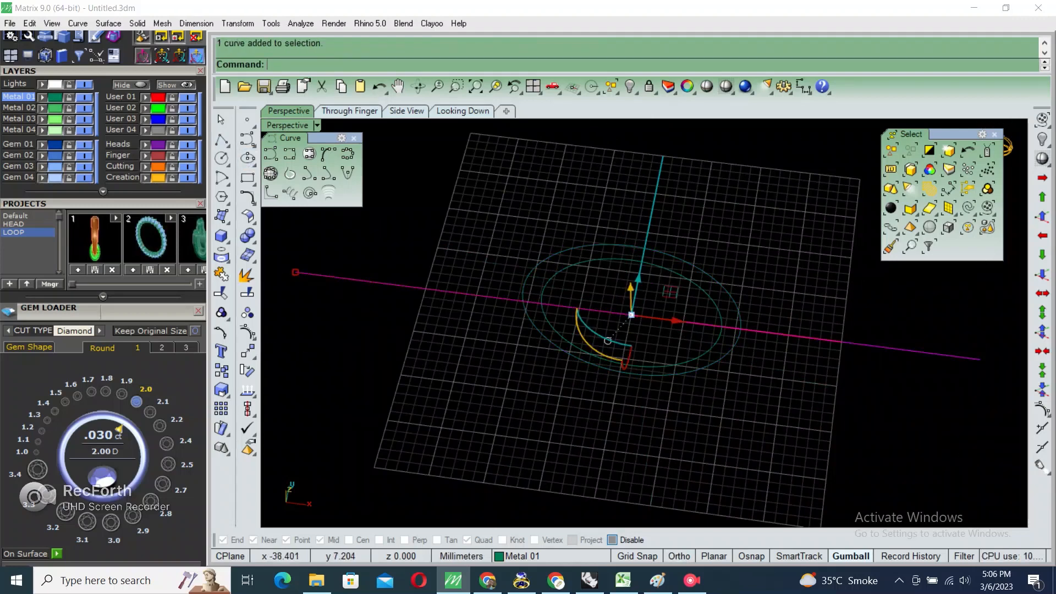
pyautogui.click(522, 299)
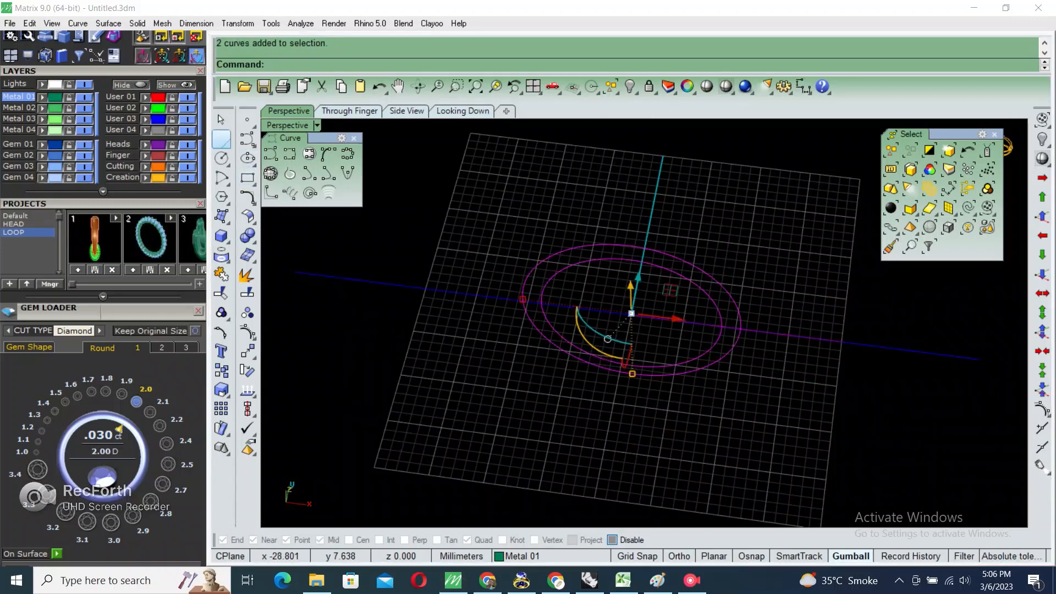
pyautogui.press('Escape')
pyautogui.moveTo(671, 260); pyautogui.dragTo(679, 242, button='right')
pyautogui.moveTo(522, 304); pyautogui.dragTo(516, 330, button='right')
pyautogui.press('Delete')
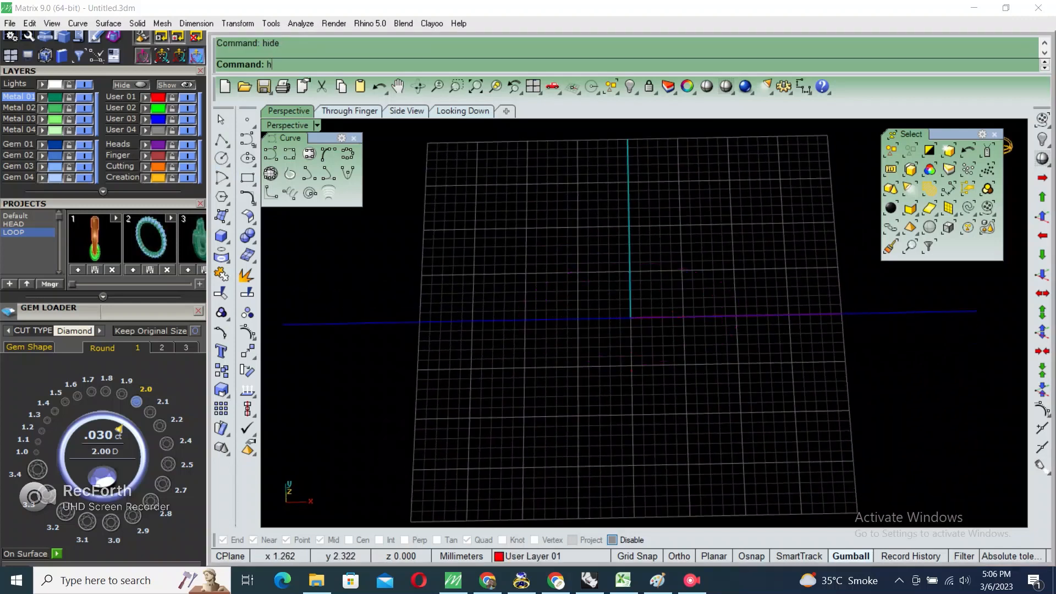
# - Switch to the Looking Down view and show the hidden ring reference picture again
pyautogui.click(283, 324)
pyautogui.click(463, 111)
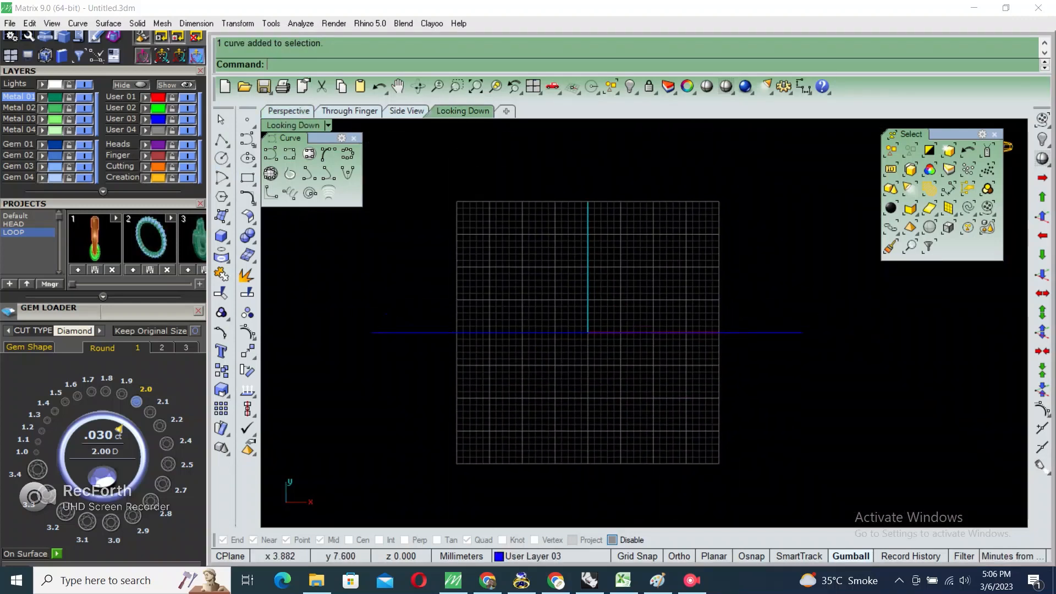
pyautogui.press('Return')
pyautogui.click(596, 317)
pyautogui.press('Return')
pyautogui.scroll(4, 597, 321)
# - Scale the reference picture down about the origin until the pictured ring is about 18 mm wide
pyautogui.click(600, 320)
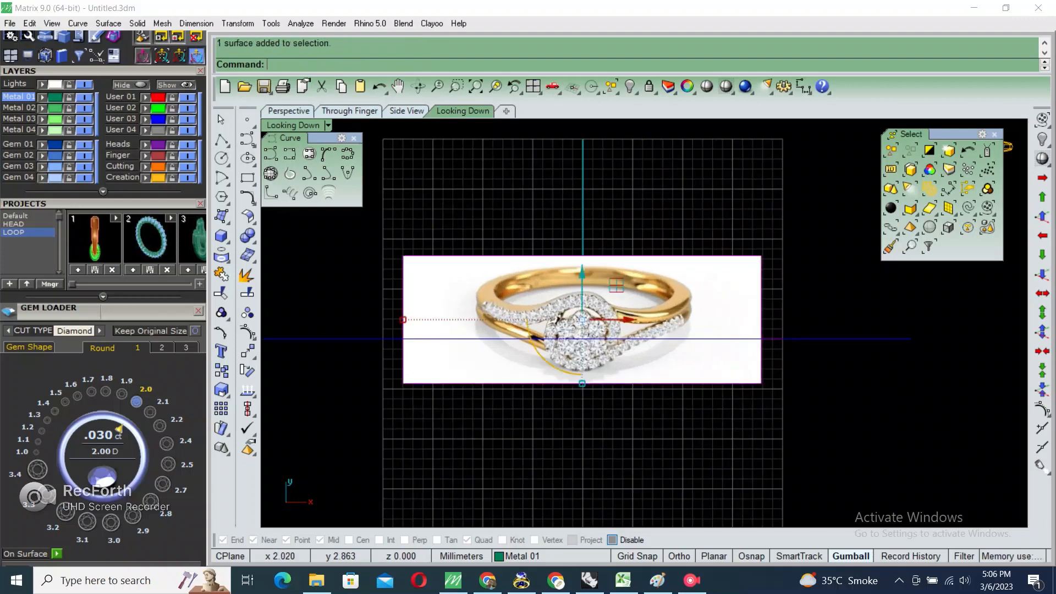
pyautogui.moveTo(660, 297); pyautogui.dragTo(631, 313, button='right')
pyautogui.write('sc')
pyautogui.press('Return')
pyautogui.click(553, 356)
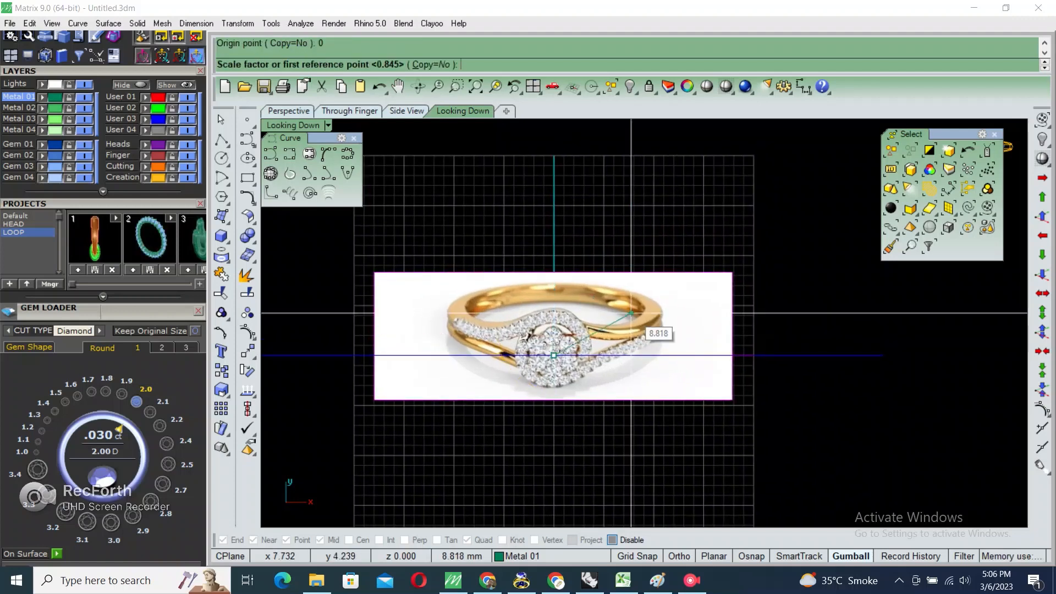
pyautogui.click(726, 355)
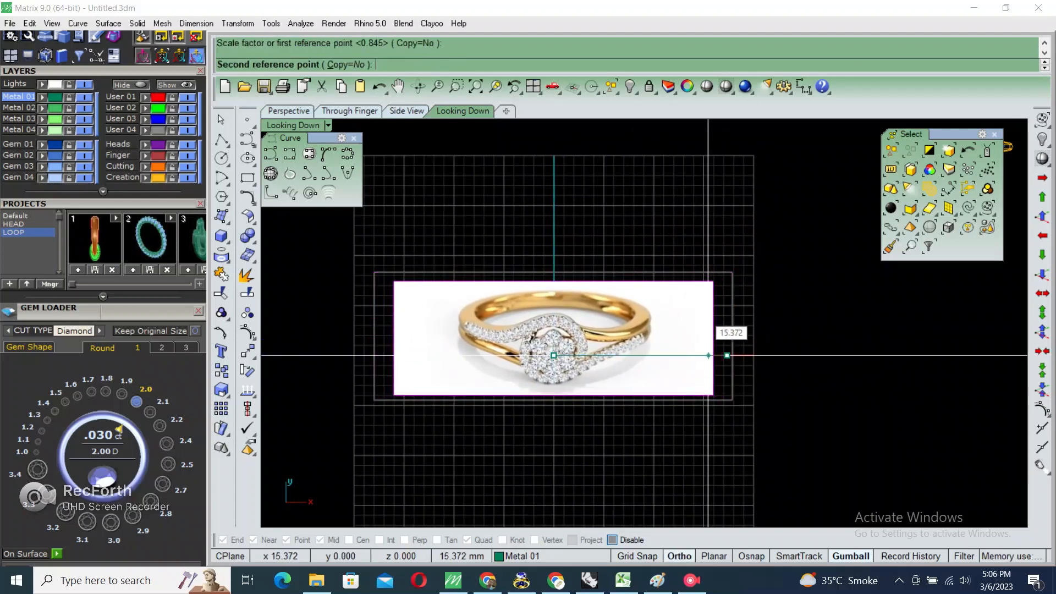
pyautogui.click(726, 356)
pyautogui.moveTo(510, 354); pyautogui.dragTo(543, 322, button='right')
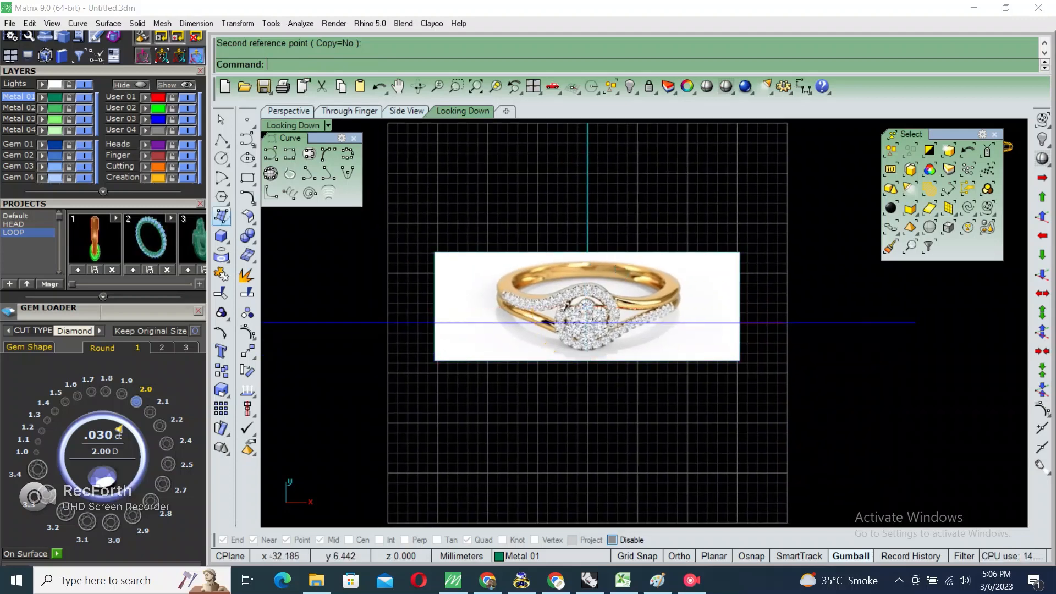
pyautogui.click(222, 159)
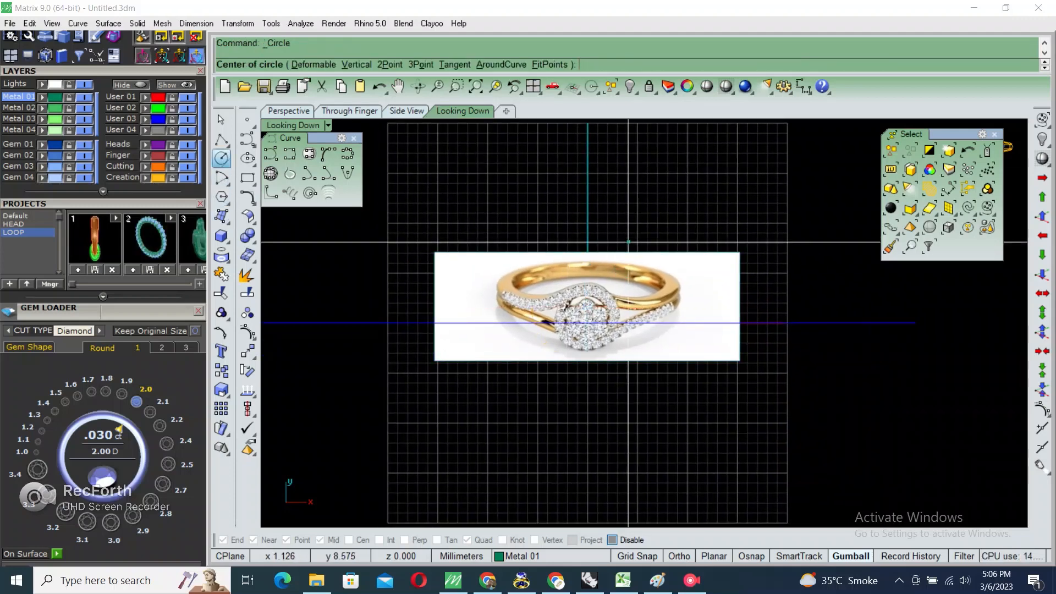
pyautogui.moveTo(565, 237); pyautogui.dragTo(596, 220, button='right')
pyautogui.press('Escape')
# - Measure the pictured ring's overall width with an aligned dimension between its outer edges, without keeping the dimension
pyautogui.write('a')
pyautogui.press('Return')
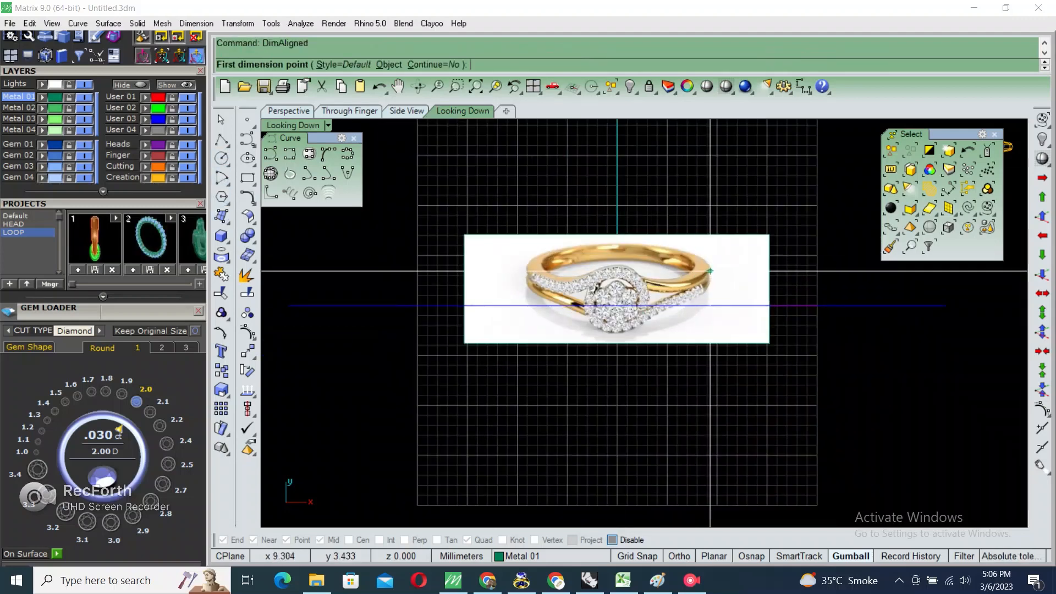
pyautogui.click(711, 271)
pyautogui.keyDown('shift'); pyautogui.click(528, 270); pyautogui.keyUp('shift')
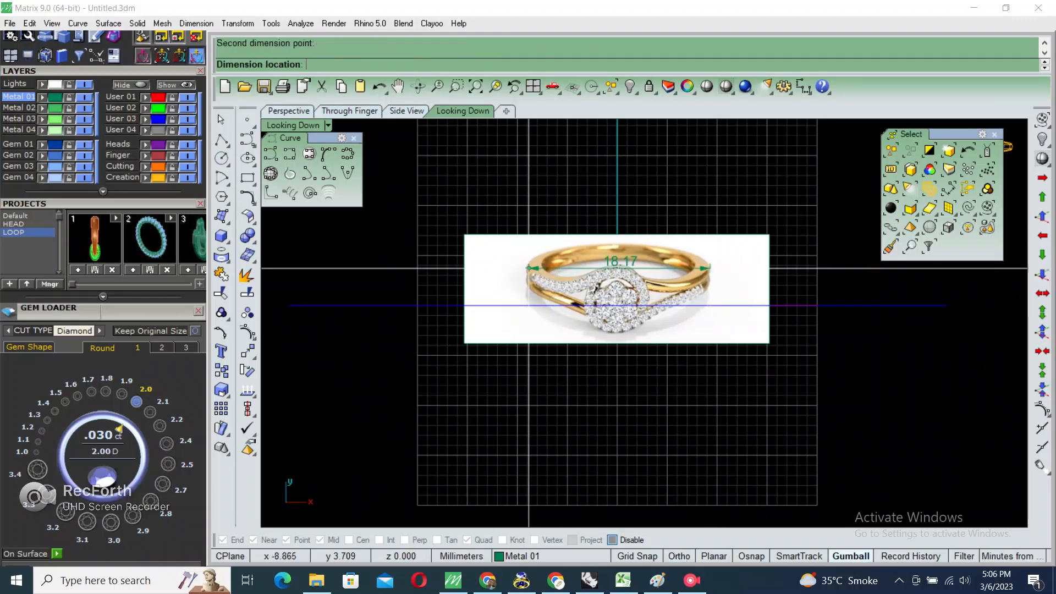
pyautogui.press('Escape')
pyautogui.click(586, 326)
# - Draw a 1.5 mm diameter circle centred at the origin over the pictured centre stone
pyautogui.click(221, 158)
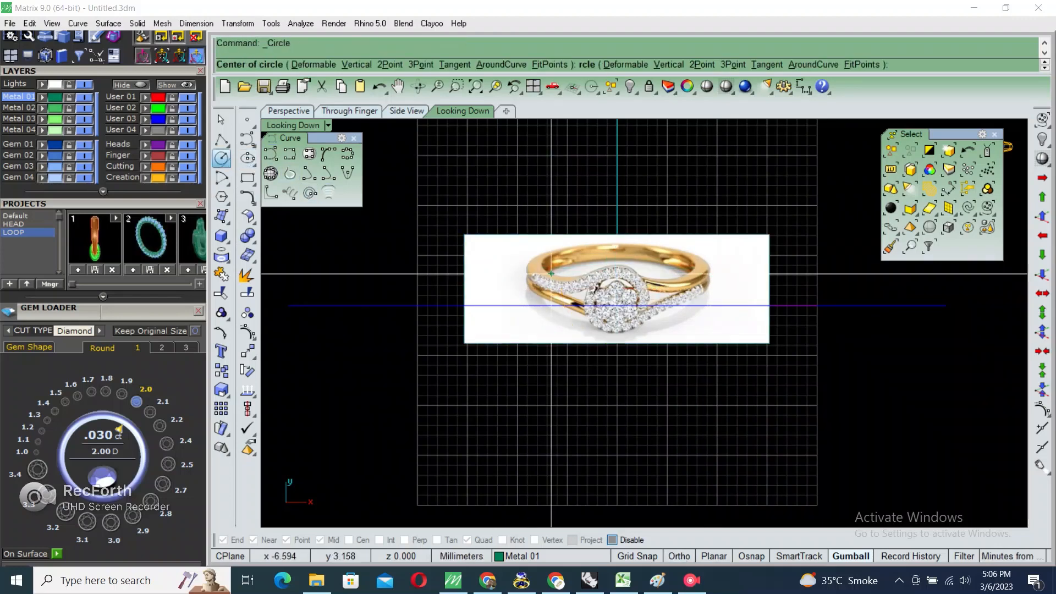
pyautogui.scroll(3, 610, 305)
pyautogui.press('Return')
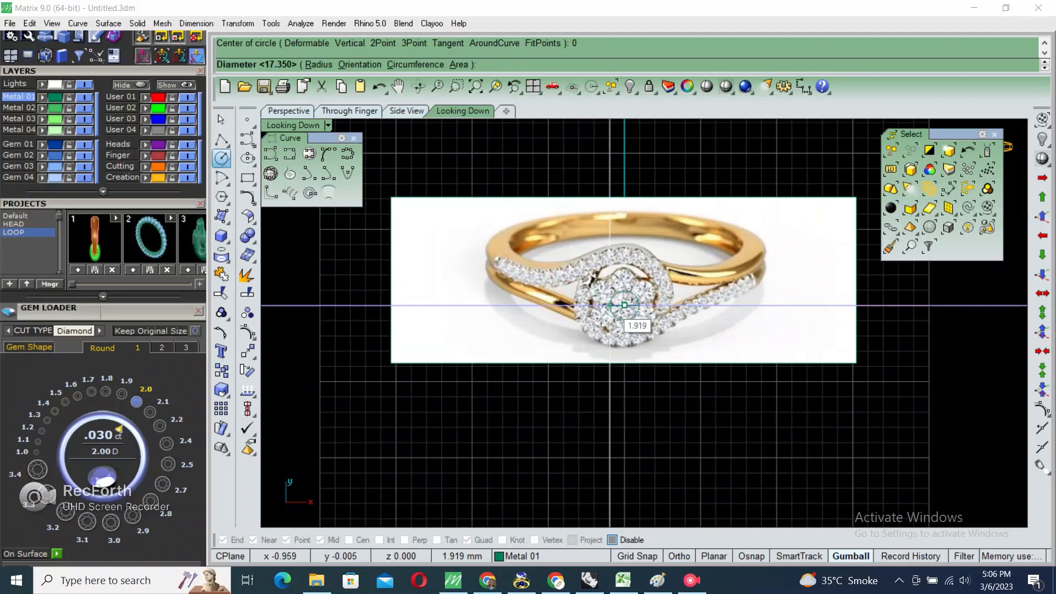
pyautogui.press('Return')
pyautogui.scroll(3, 624, 305)
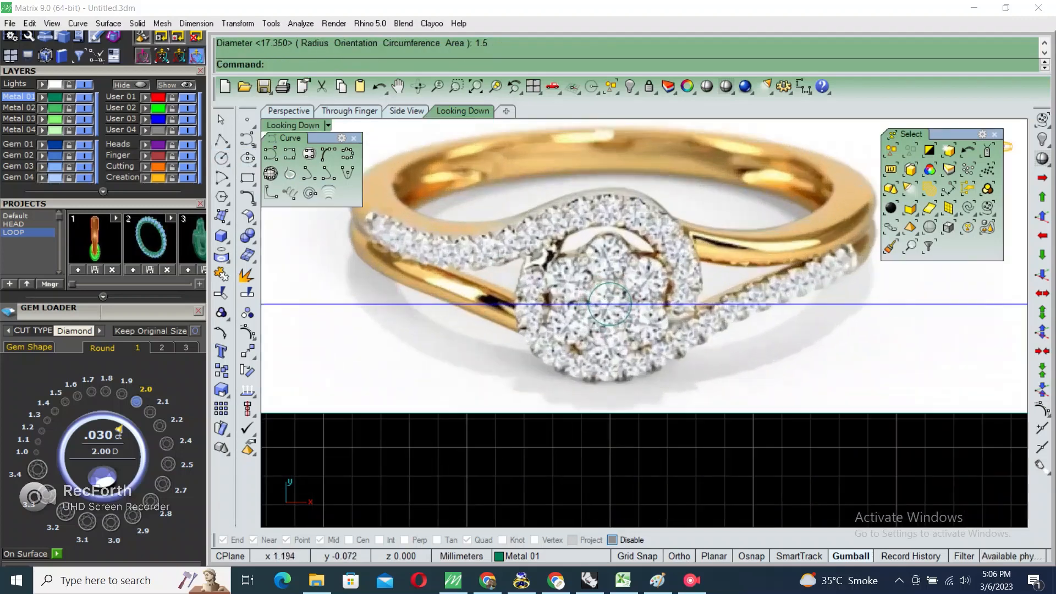
# - Draw a 1.6 mm diameter circle centred at the origin to match the pictured centre stone, and select the reference picture
pyautogui.press('Return')
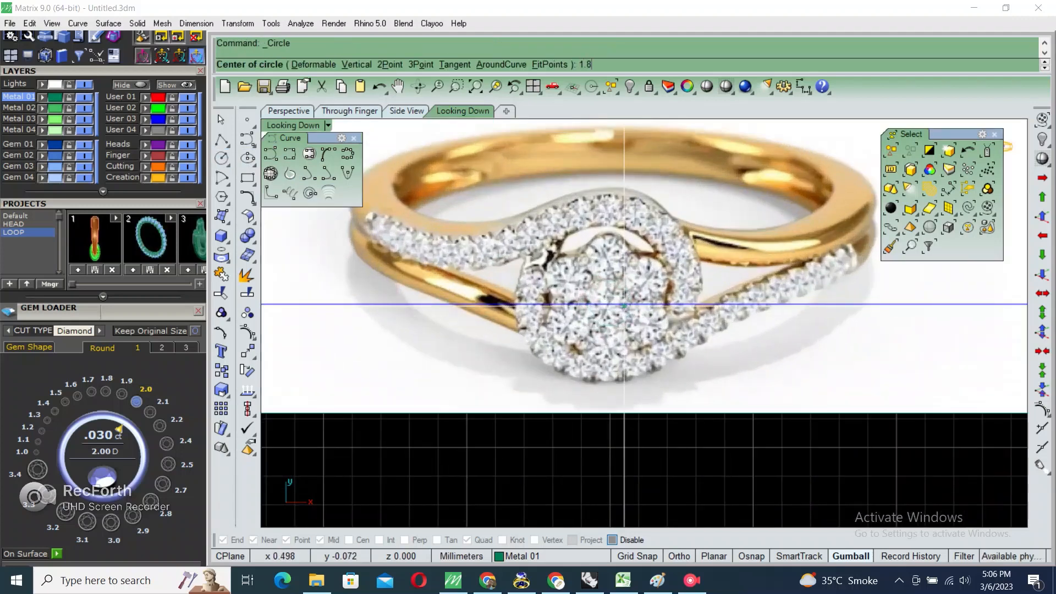
pyautogui.write('0')
pyautogui.press('Return')
pyautogui.write('0.')
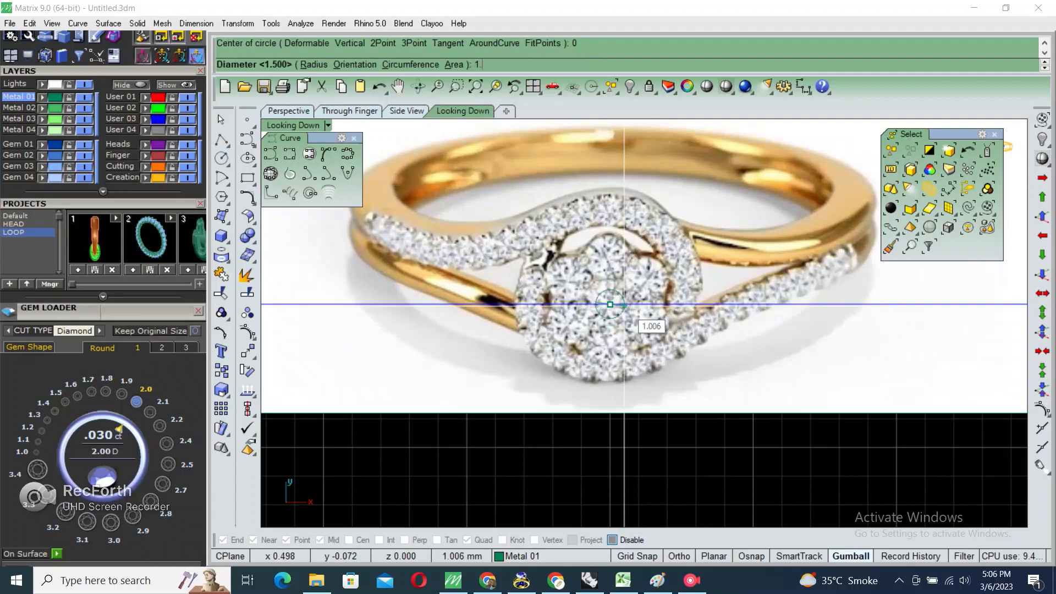
pyautogui.write('6')
pyautogui.press('Return')
pyautogui.click(643, 222)
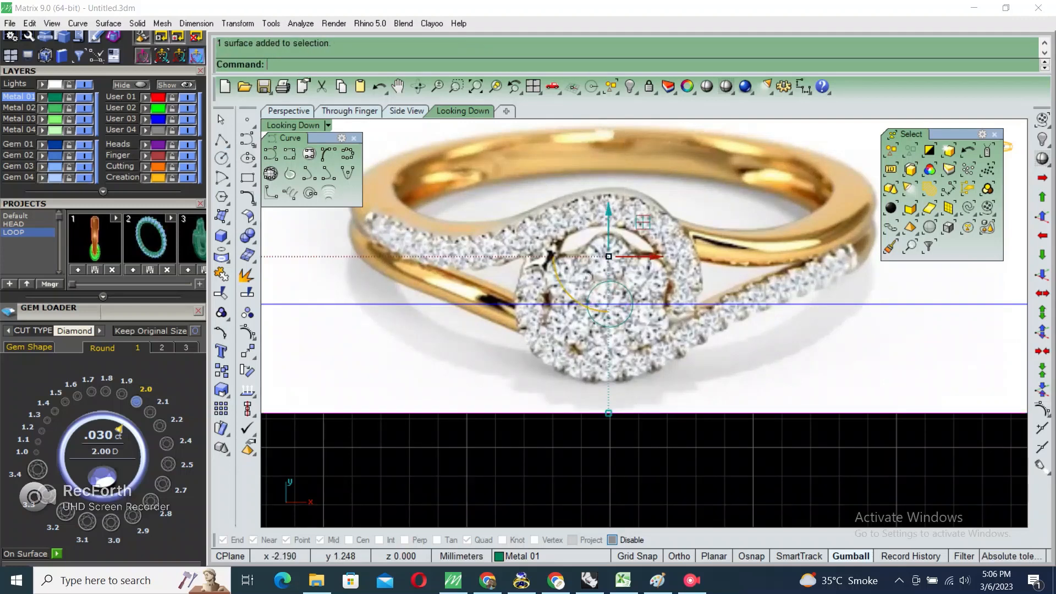
# - Hide the reference picture and offset the 1.6 mm circle by 0.1 mm both outward and inward
pyautogui.write('hide')
pyautogui.press('Return')
pyautogui.scroll(2, 665, 297)
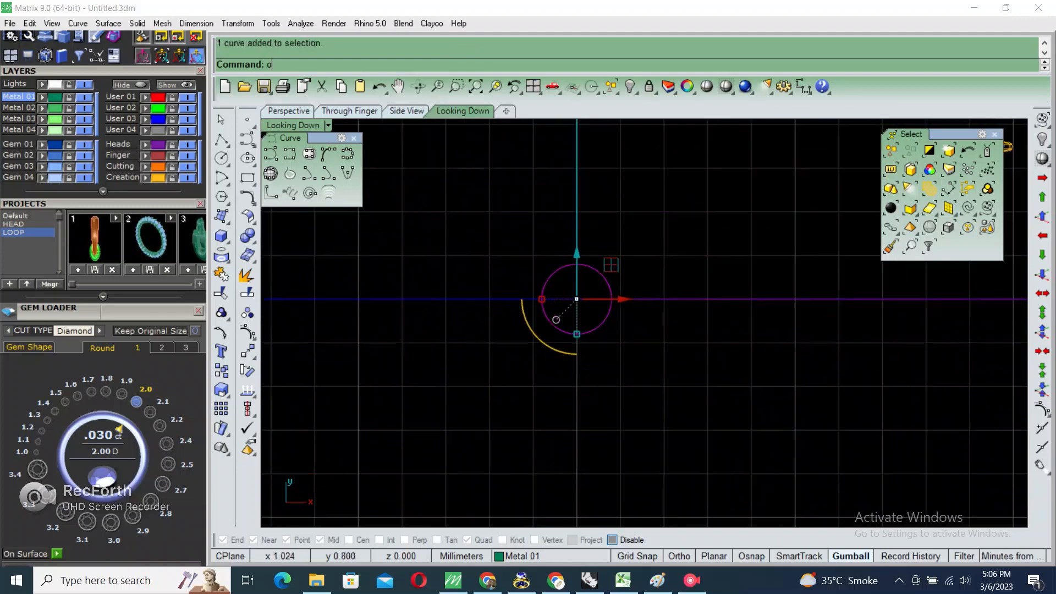
pyautogui.write('offset')
pyautogui.press('Return')
pyautogui.press('Return')
pyautogui.click(647, 244)
pyautogui.scroll(4, 598, 278)
pyautogui.rightClick(587, 275)
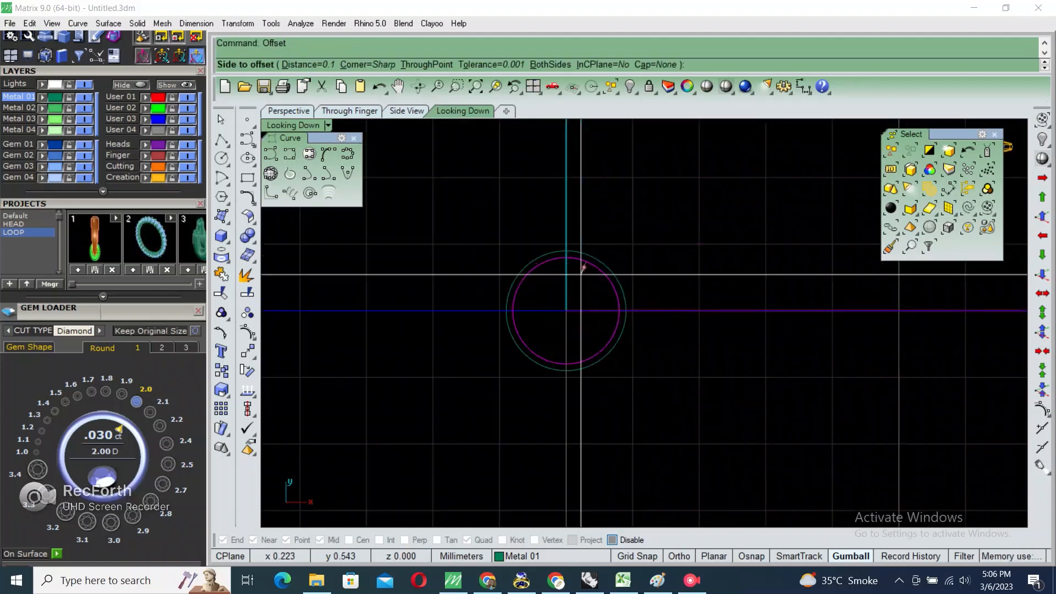
pyautogui.click(580, 274)
# - Offset the outermost circle 0.55 mm inward for the seat's centre hole
pyautogui.click(574, 251)
pyautogui.rightClick(600, 277)
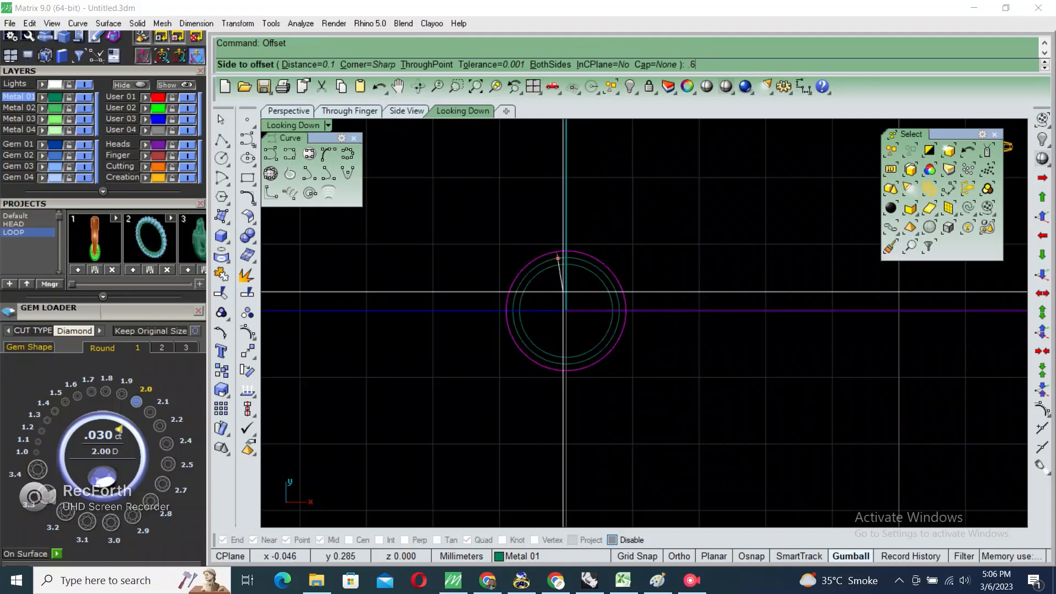
pyautogui.press('Return')
pyautogui.write('.55')
pyautogui.press('Return')
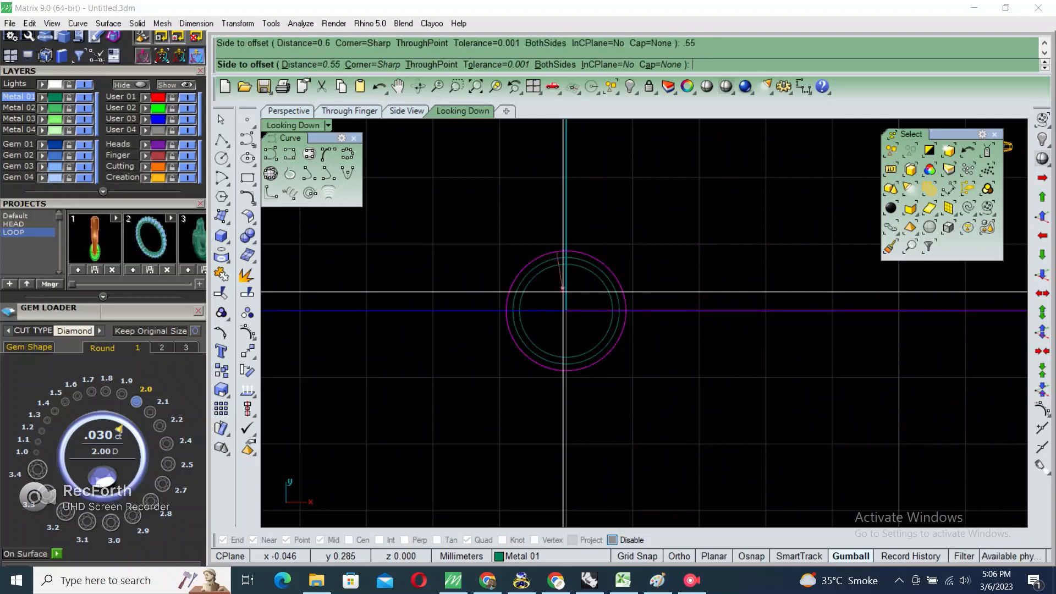
pyautogui.click(545, 331)
# - Extrude the outermost and hole circles as a one-sided solid with a distance of -1.2 mm
pyautogui.doubleClick(300, 125)
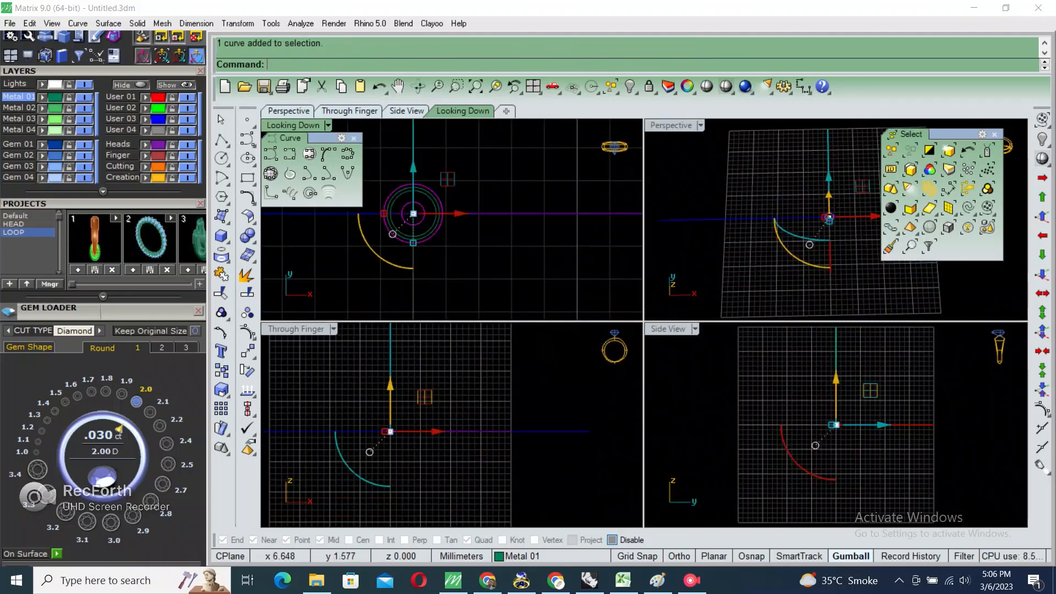
pyautogui.doubleClick(671, 125)
pyautogui.moveTo(673, 245); pyautogui.dragTo(677, 184, button='right')
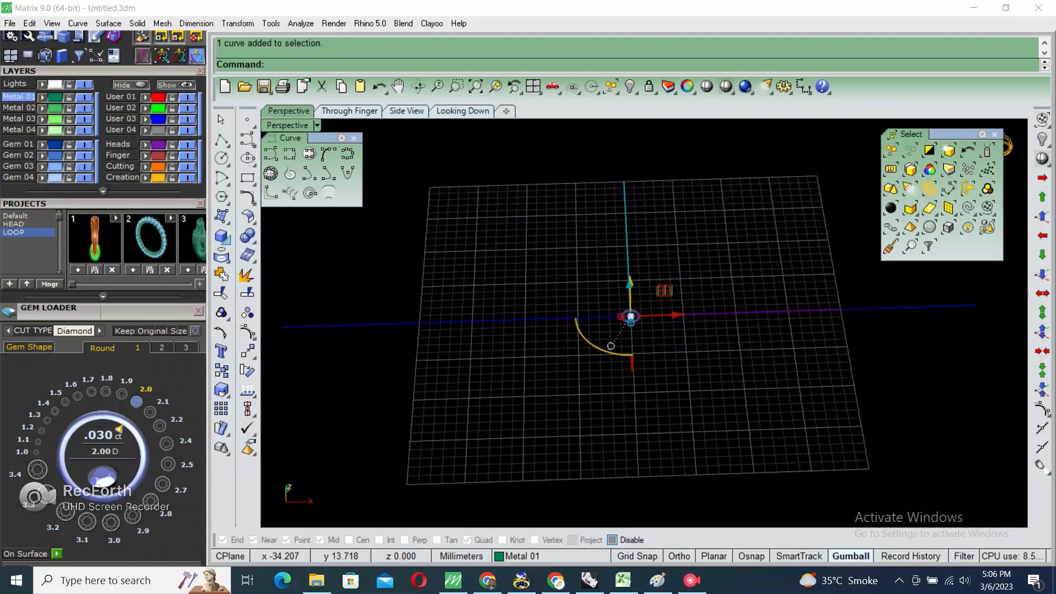
pyautogui.click(222, 236)
pyautogui.click(299, 300)
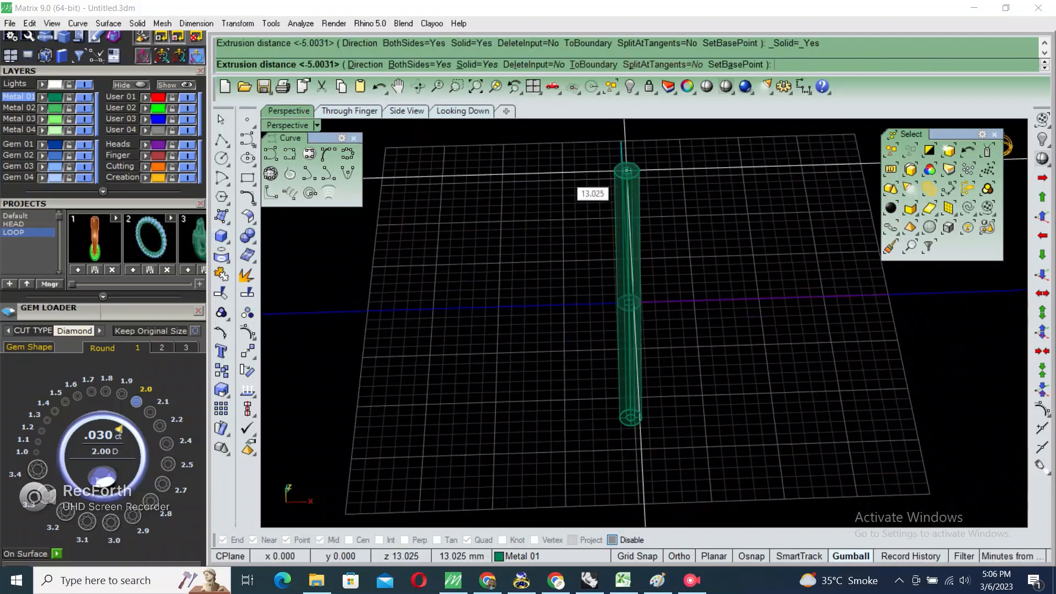
pyautogui.click(420, 64)
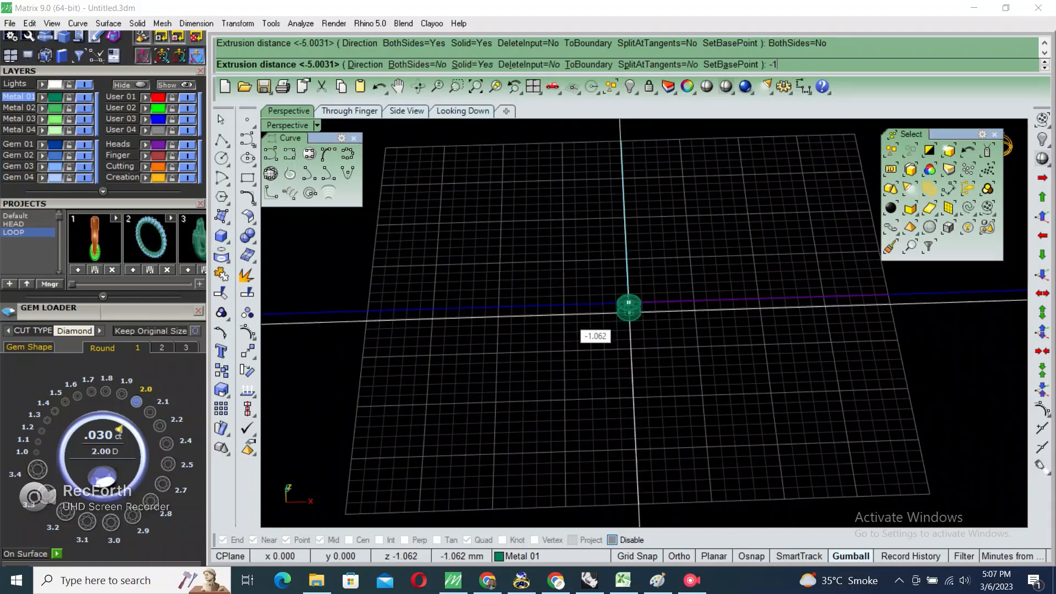
pyautogui.write('-1.2')
pyautogui.press('Return')
pyautogui.scroll(5, 638, 297)
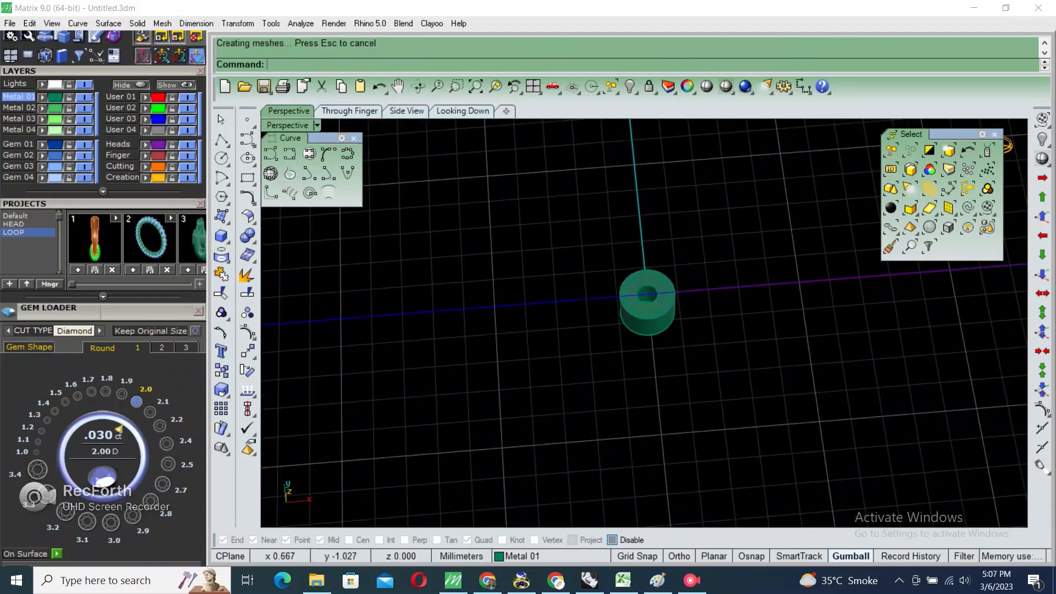
# - Chamfer the upper edge of the seat's hole by 0.35 mm
pyautogui.click(247, 235)
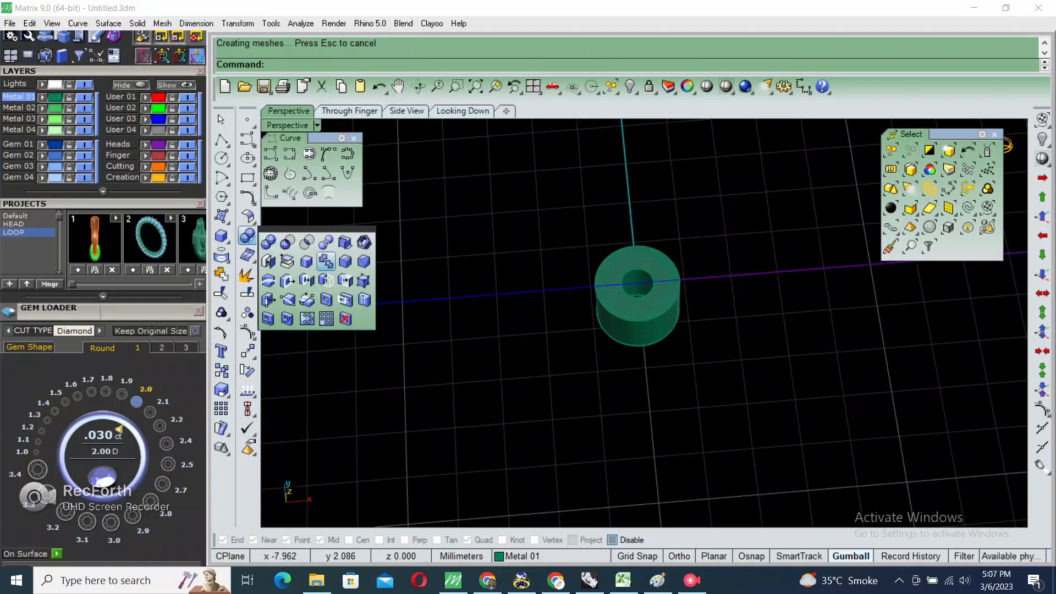
pyautogui.click(363, 262)
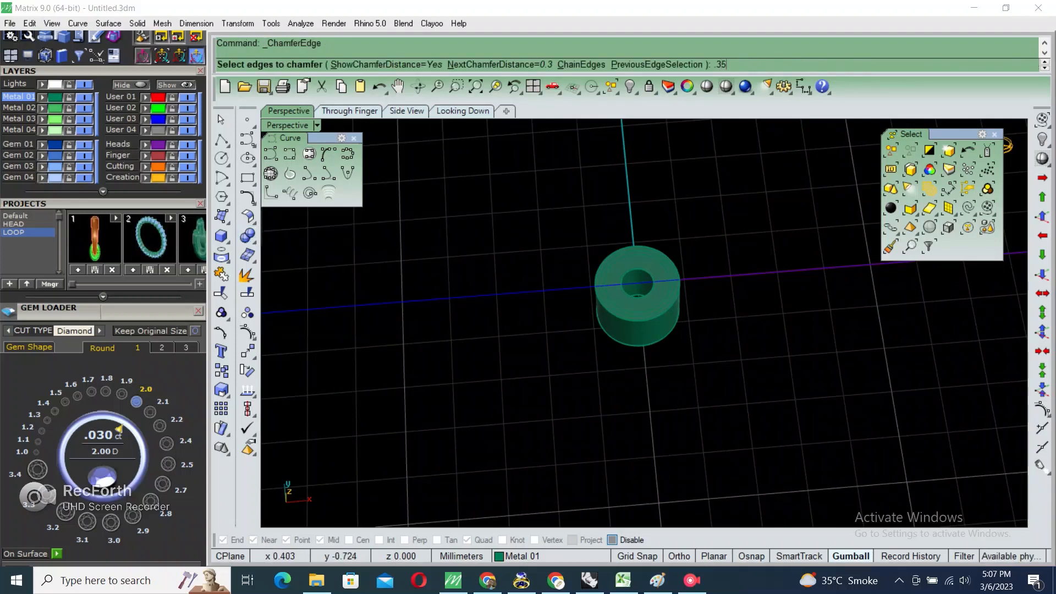
pyautogui.write('.35')
pyautogui.press('Return')
pyautogui.click(623, 282)
pyautogui.press('Return')
pyautogui.press('Return')
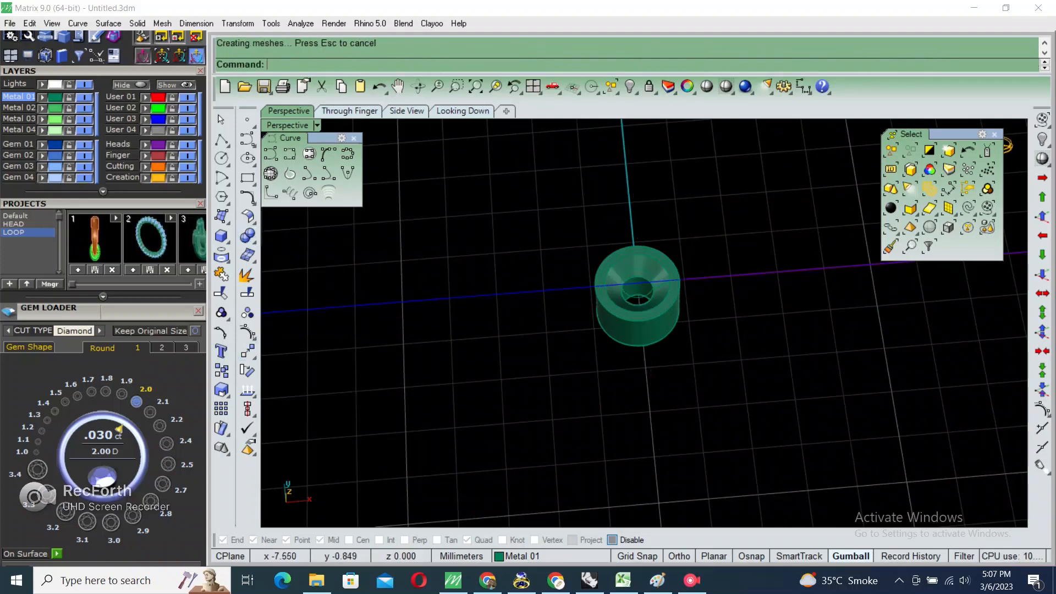
# - Place a 1.8 mm round diamond on the chamfered seat and nudge it slightly upward
pyautogui.click(106, 391)
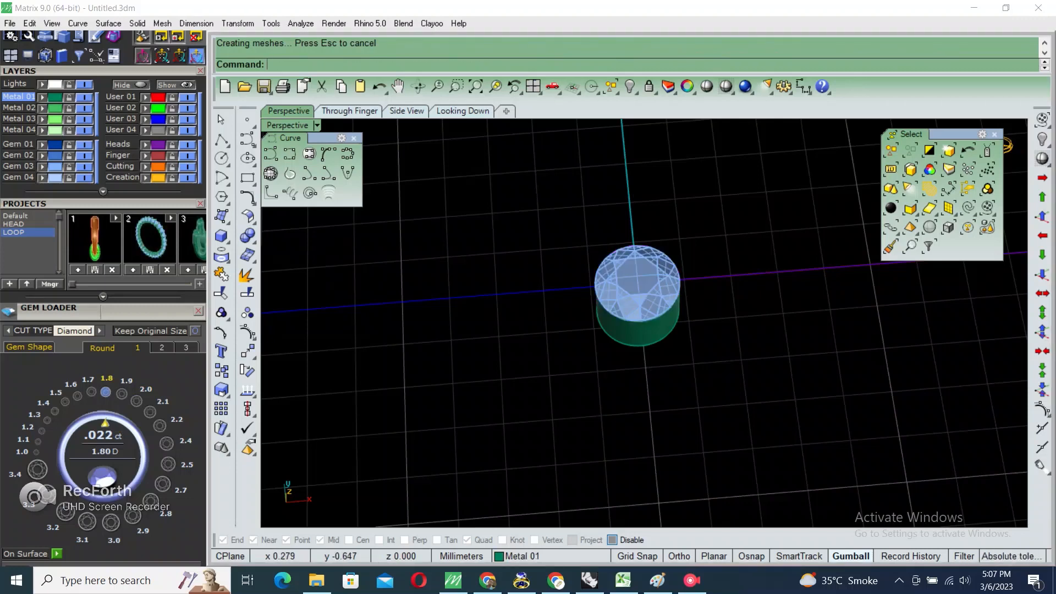
pyautogui.click(645, 304)
pyautogui.scroll(6, 640, 264)
pyautogui.moveTo(650, 340); pyautogui.dragTo(610, 258, button='right')
pyautogui.press('Escape')
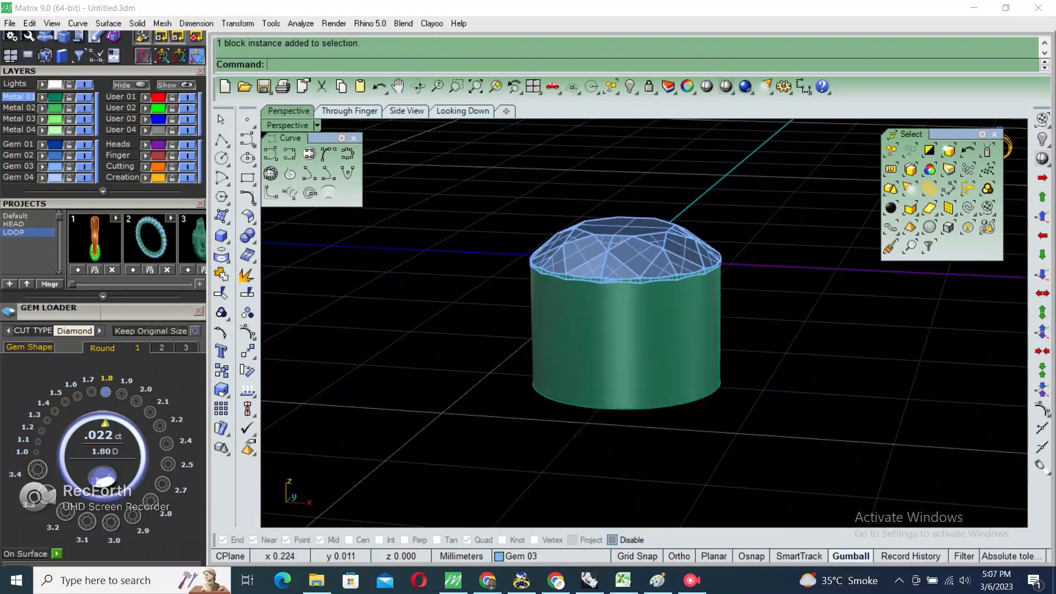
pyautogui.click(661, 263)
pyautogui.click(1042, 217)
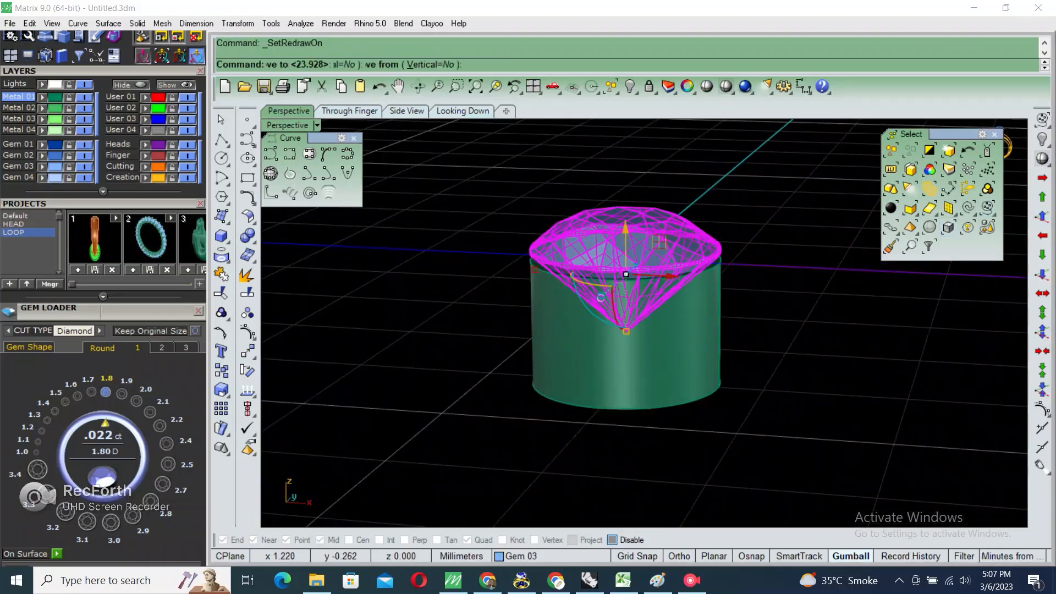
# - Change the diamond's size to 1.7 mm and group it with its seat and layout circles
pyautogui.press('Escape')
pyautogui.moveTo(717, 242); pyautogui.dragTo(662, 288, button='right')
pyautogui.click(647, 301)
pyautogui.press('Escape')
pyautogui.moveTo(485, 189); pyautogui.dragTo(769, 456)
pyautogui.moveTo(754, 418); pyautogui.dragTo(685, 423, button='right')
pyautogui.write('g')
pyautogui.press('Escape')
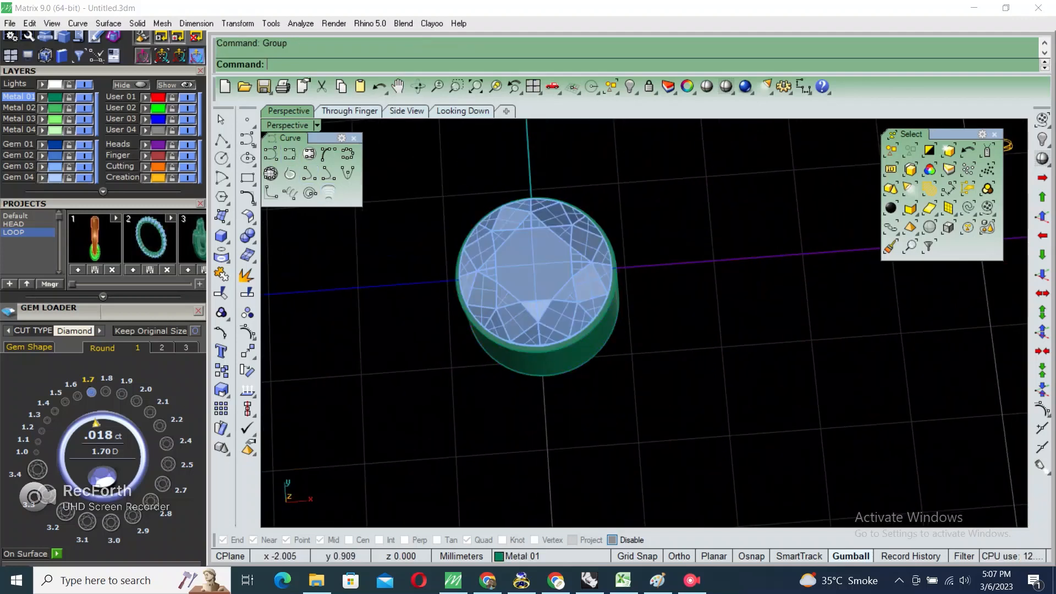
# - Copy the grouped diamond and seat 1.8 mm straight along the positive Y direction in the Looking Down view
pyautogui.doubleClick(288, 126)
pyautogui.doubleClick(289, 126)
pyautogui.click(596, 296)
pyautogui.moveTo(597, 295); pyautogui.dragTo(580, 336, button='right')
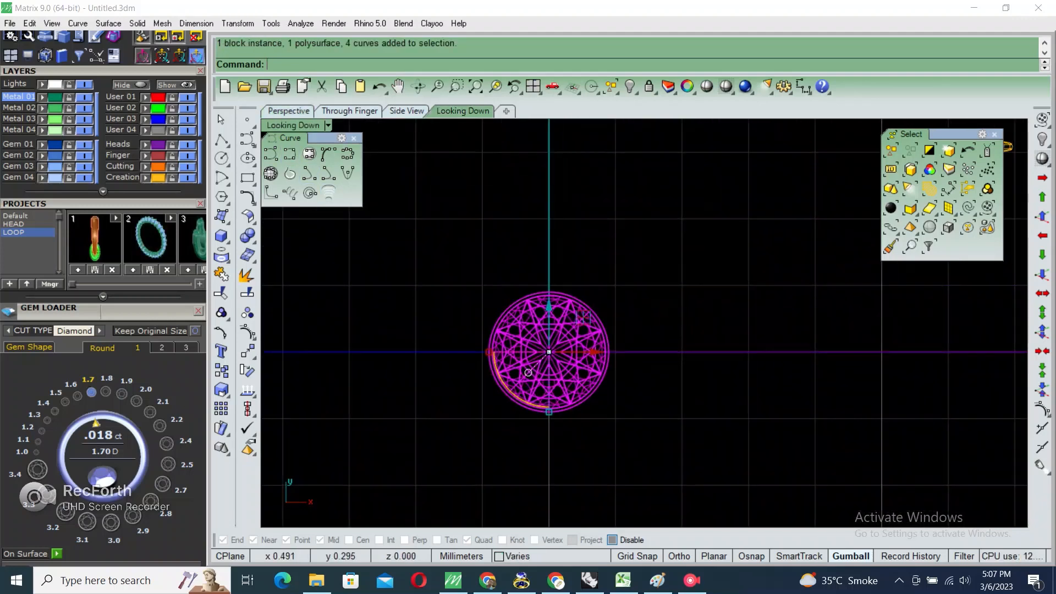
pyautogui.scroll(2, 580, 336)
pyautogui.write('c')
pyautogui.press('Return')
pyautogui.click(620, 424)
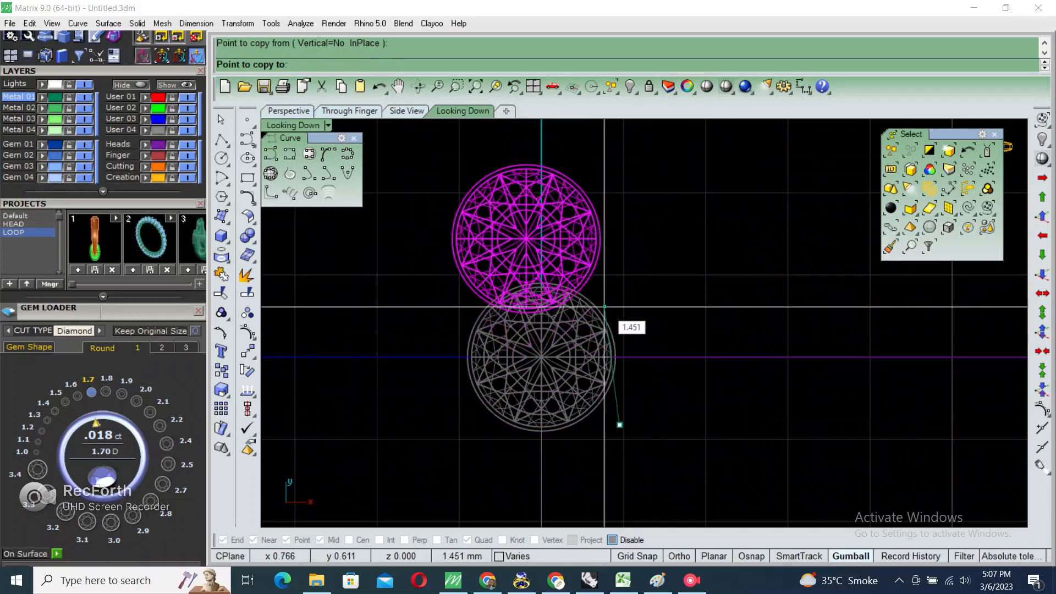
pyautogui.keyDown('shift'); pyautogui.click(604, 306); pyautogui.keyUp('shift')
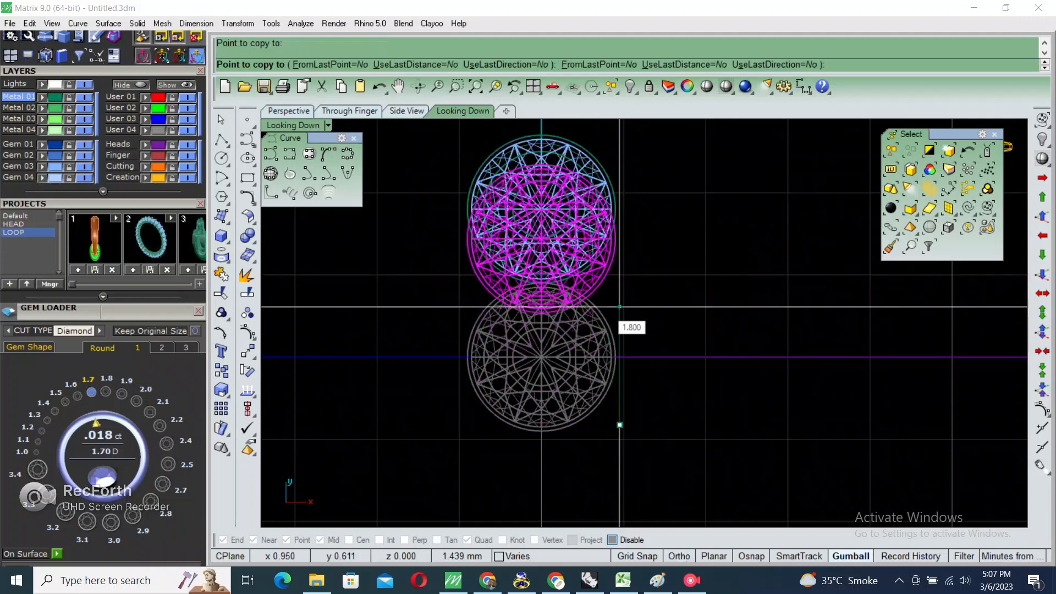
pyautogui.rightClick(604, 306)
# - Polar array the copied diamond and seat around the origin with 6 items over 360 degrees
pyautogui.moveTo(594, 281); pyautogui.dragTo(575, 258)
pyautogui.moveTo(718, 274); pyautogui.dragTo(653, 309, button='right')
pyautogui.scroll(-2, 652, 308)
pyautogui.write('a')
pyautogui.press('Return')
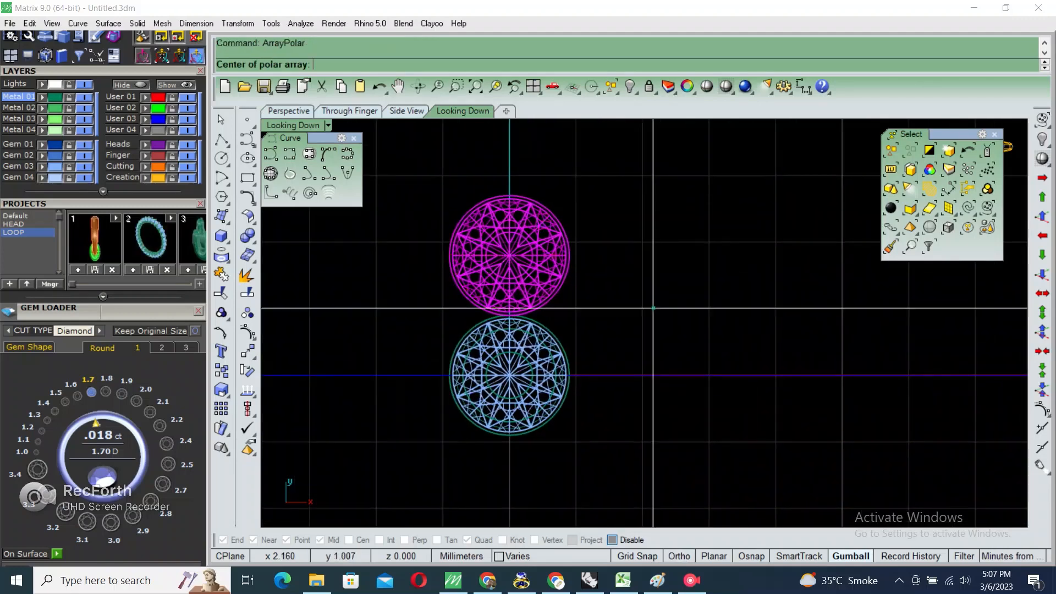
pyautogui.write('0')
pyautogui.press('Return')
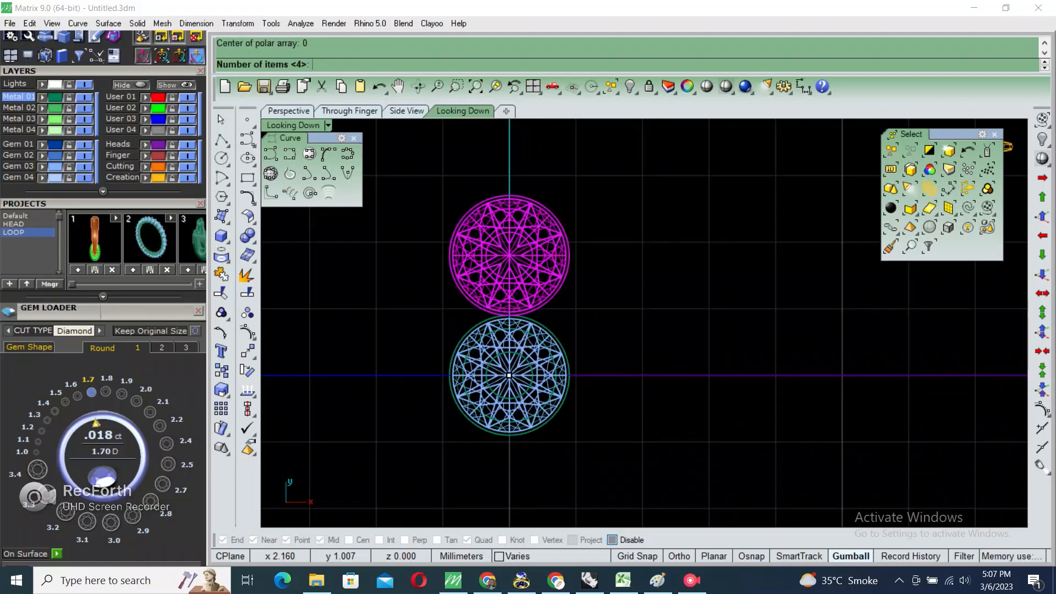
pyautogui.press('Return')
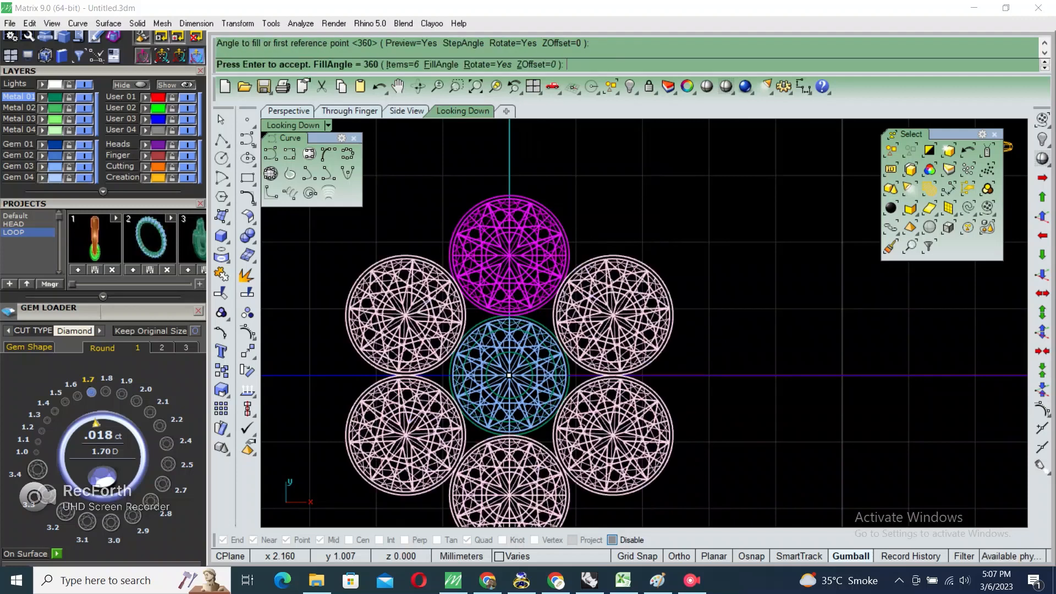
pyautogui.press('Return')
pyautogui.press('Return')
pyautogui.scroll(-3, 611, 329)
pyautogui.click(609, 333)
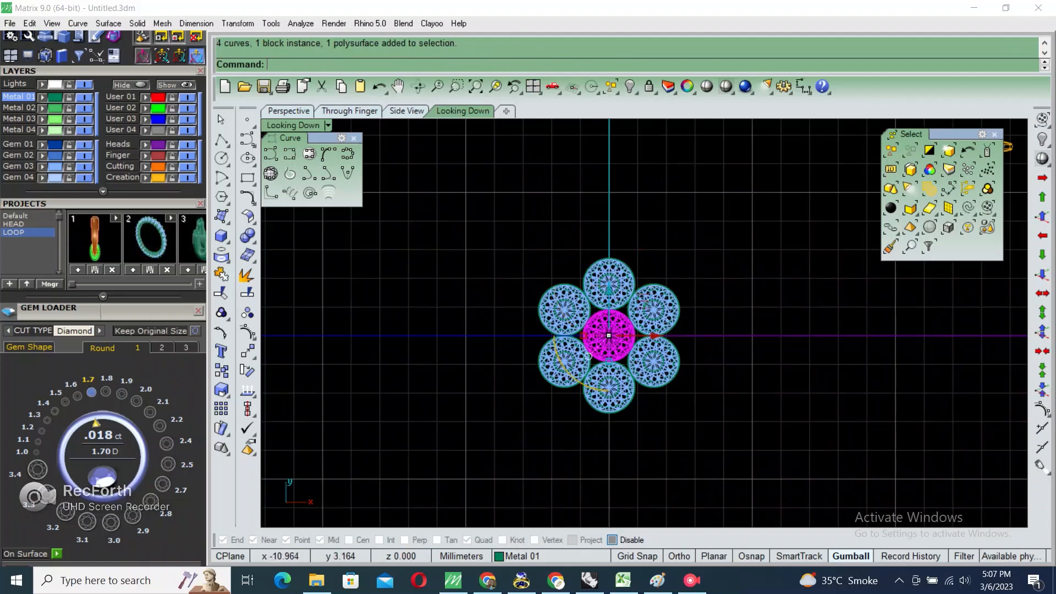
pyautogui.click(221, 158)
pyautogui.scroll(3, 627, 253)
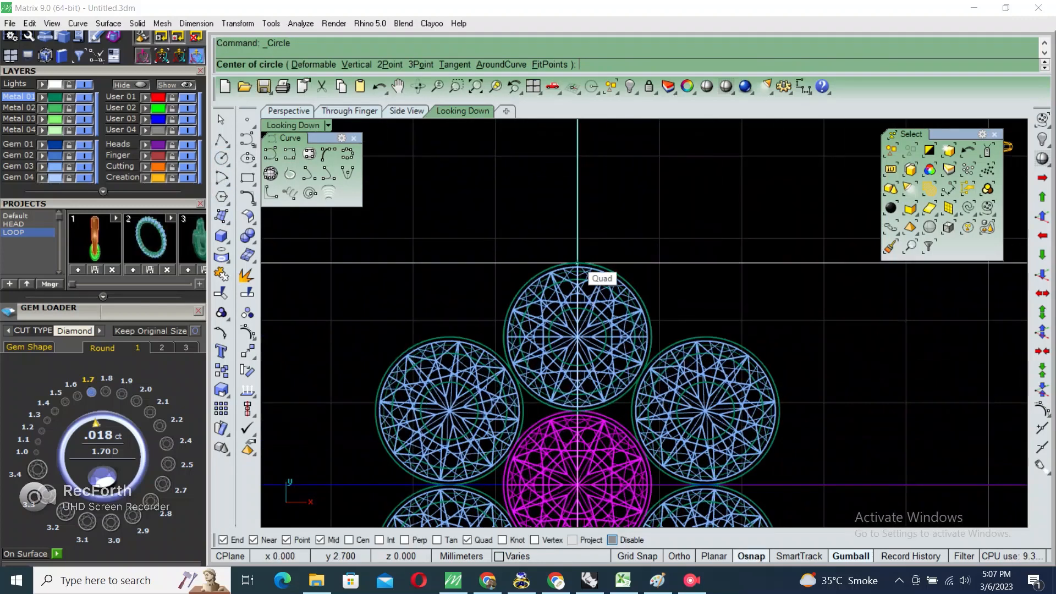
pyautogui.click(576, 263)
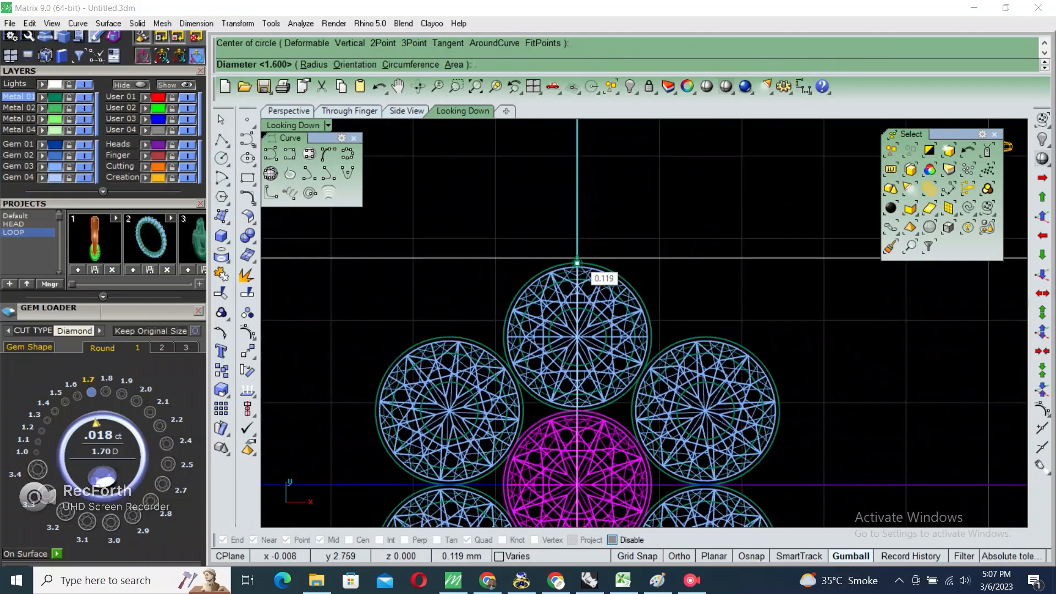
pyautogui.press('Escape')
pyautogui.scroll(-2, 583, 381)
pyautogui.moveTo(583, 380); pyautogui.dragTo(591, 324, button='right')
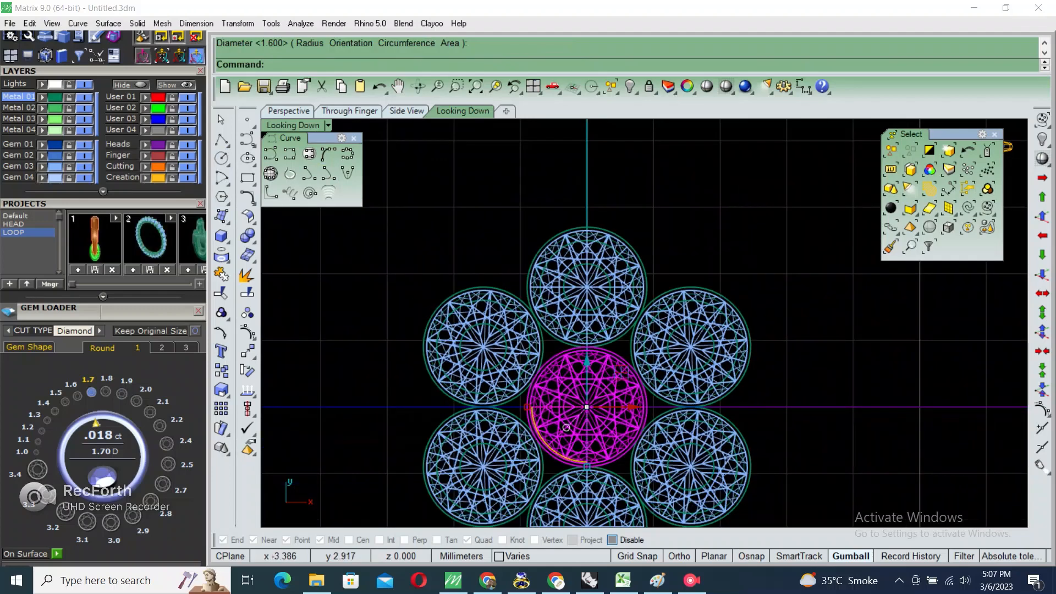
# - Draw a small prong circle on the X axis in the gap between the centre stone and two neighbouring stones
pyautogui.press('Return')
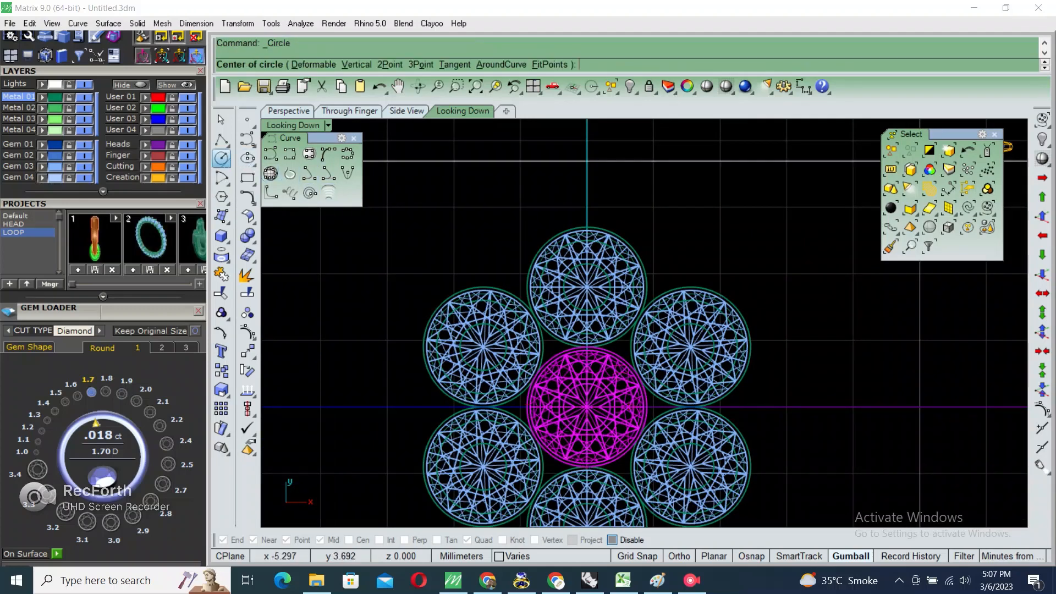
pyautogui.scroll(5, 591, 340)
pyautogui.click(592, 340)
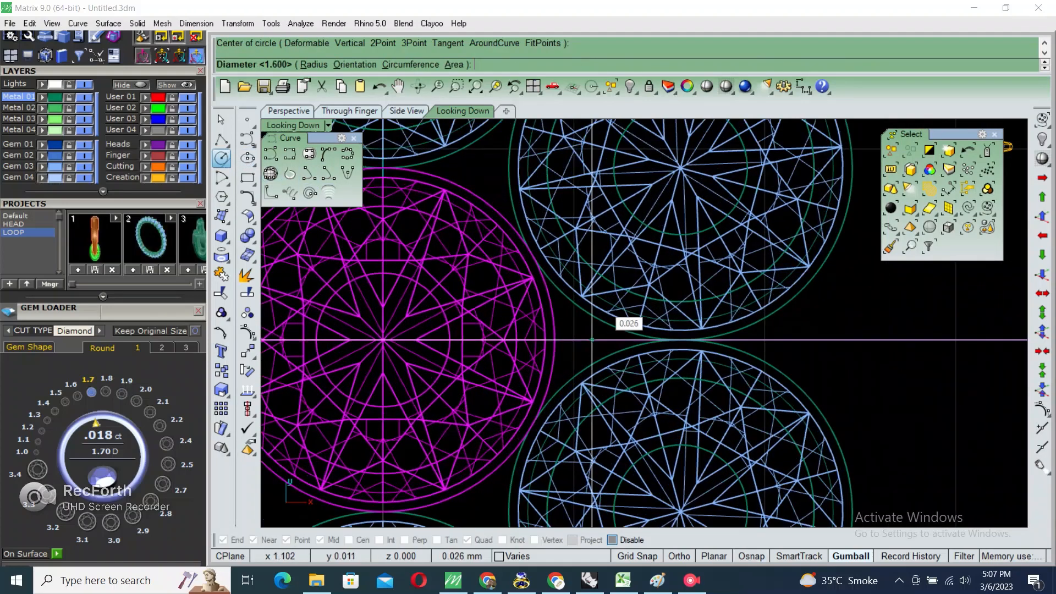
pyautogui.click(591, 283)
pyautogui.click(544, 374)
# - Move the prong circle along the X axis to centre it in the gap between the three stones
pyautogui.moveTo(639, 304); pyautogui.dragTo(643, 291, button='right')
pyautogui.write('m')
pyautogui.press('Return')
pyautogui.scroll(4, 642, 333)
pyautogui.click(689, 330)
pyautogui.click(689, 330)
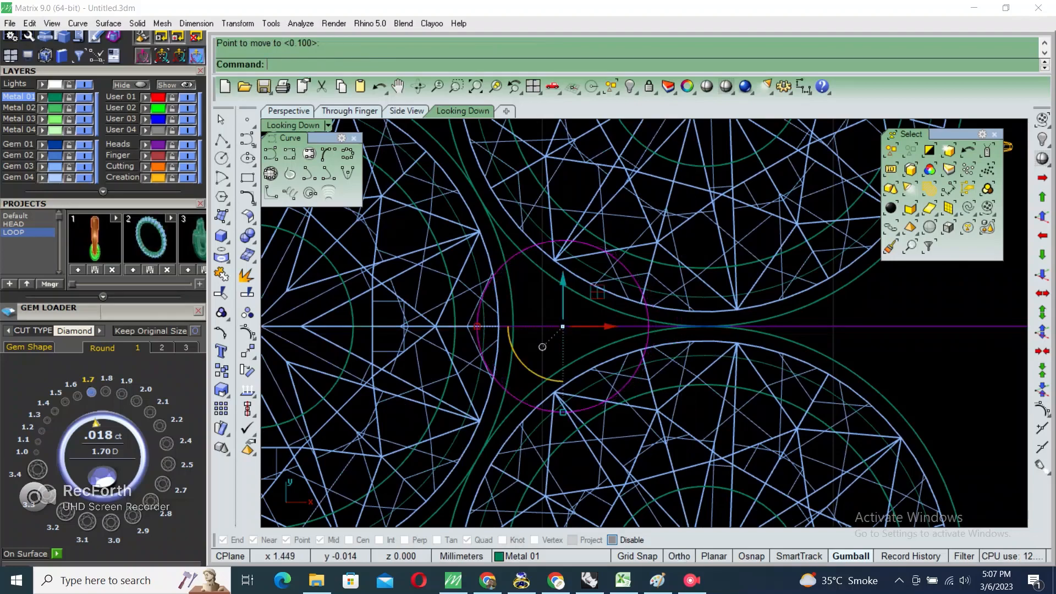
pyautogui.scroll(-5, 638, 326)
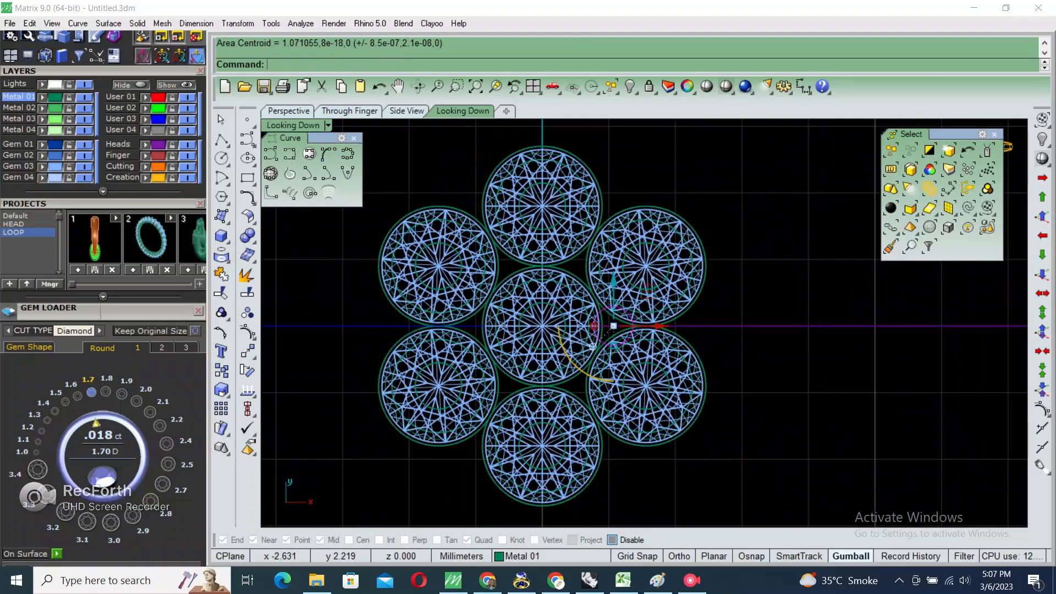
# - Extrude the prong circle in both directions into a solid cylinder rising above the diamonds
pyautogui.doubleClick(292, 125)
pyautogui.doubleClick(671, 125)
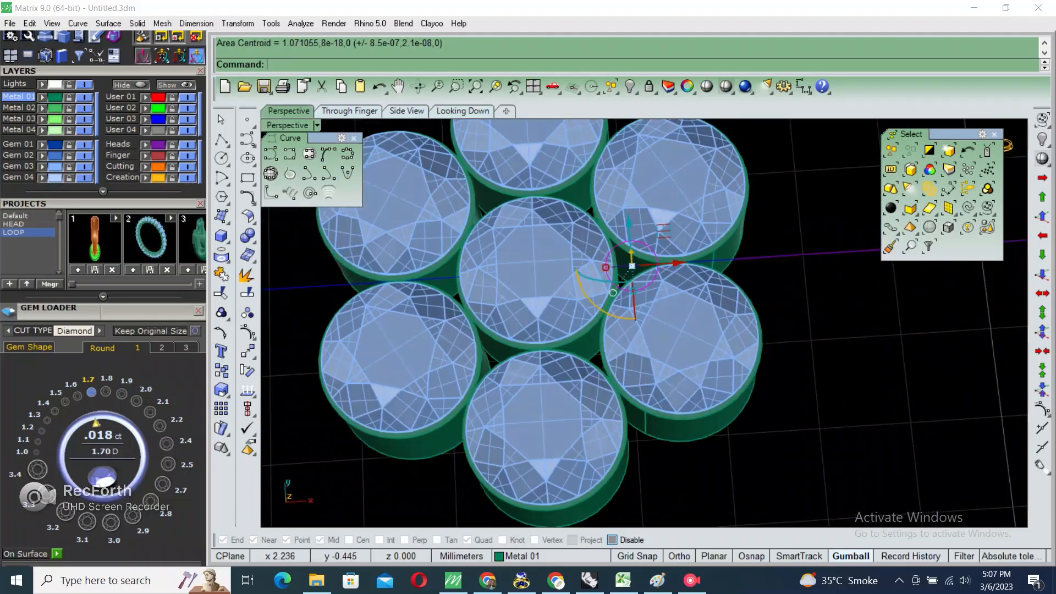
pyautogui.moveTo(681, 306); pyautogui.dragTo(670, 223, button='right')
pyautogui.press('Return')
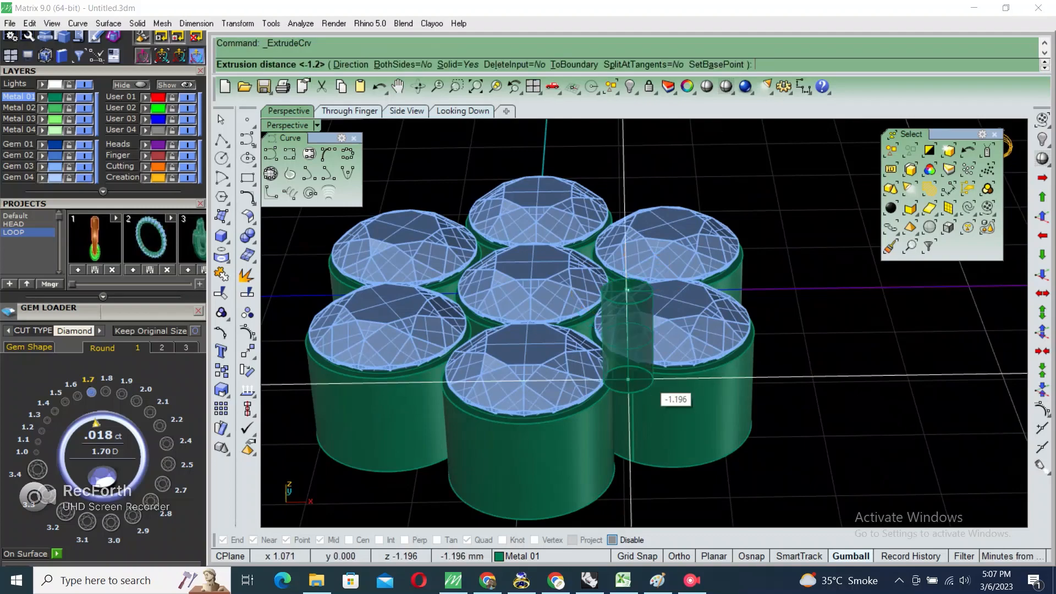
pyautogui.click(662, 260)
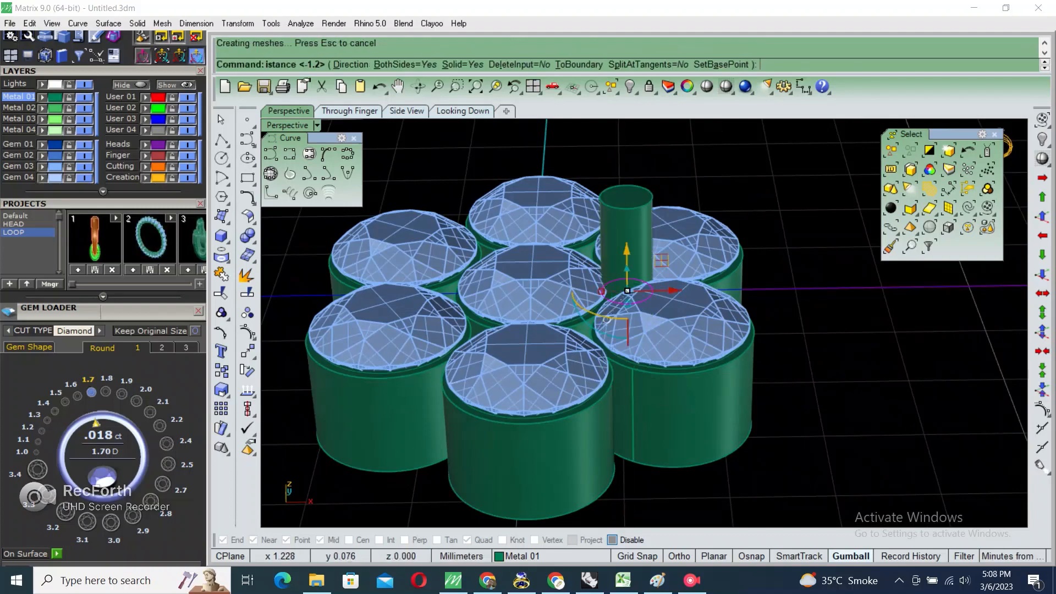
# - Scale the prong cylinder in one direction from its base centre to lower its top to just above the diamonds
pyautogui.moveTo(632, 274); pyautogui.dragTo(630, 233, button='right')
pyautogui.scroll(6, 626, 367)
pyautogui.write('s1')
pyautogui.press('Return')
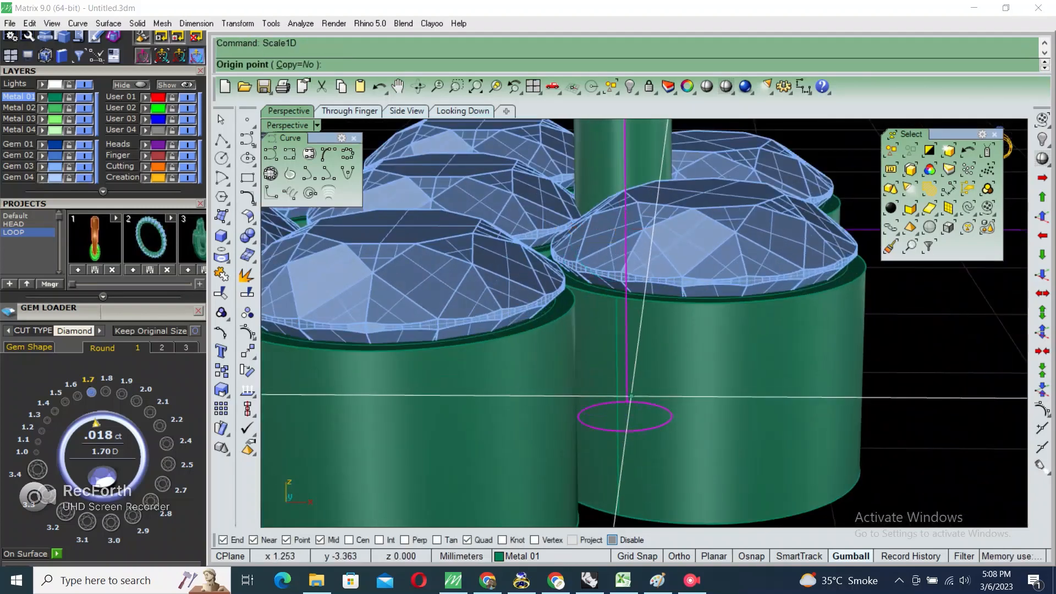
pyautogui.keyDown('alt'); pyautogui.click(626, 401); pyautogui.keyUp('alt')
pyautogui.scroll(-2, 642, 390)
pyautogui.keyDown('shift'); pyautogui.moveTo(644, 269); pyautogui.dragTo(643, 327, button='right'); pyautogui.keyUp('shift')
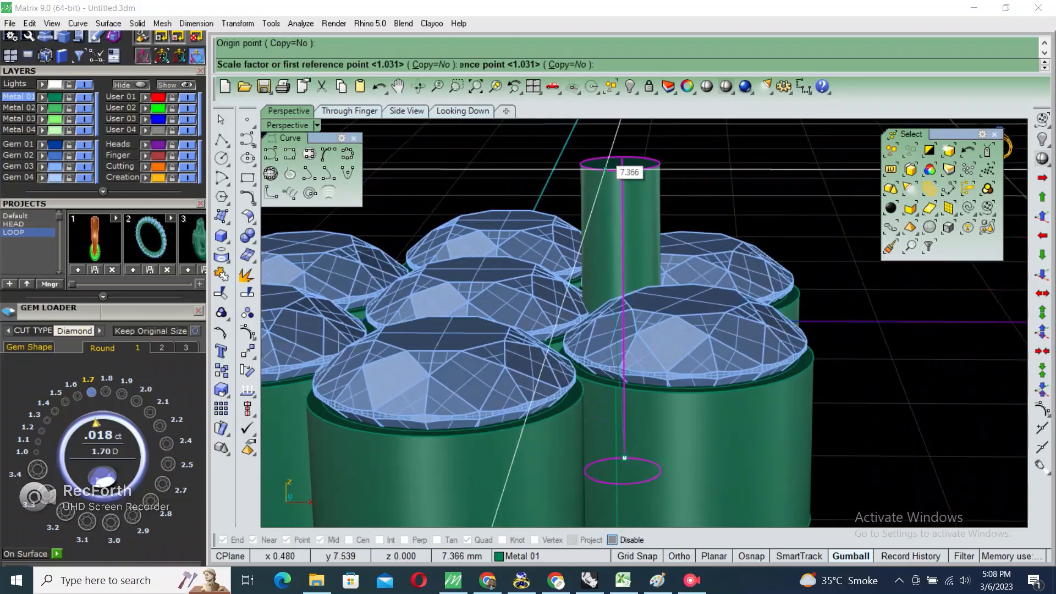
pyautogui.click(621, 158)
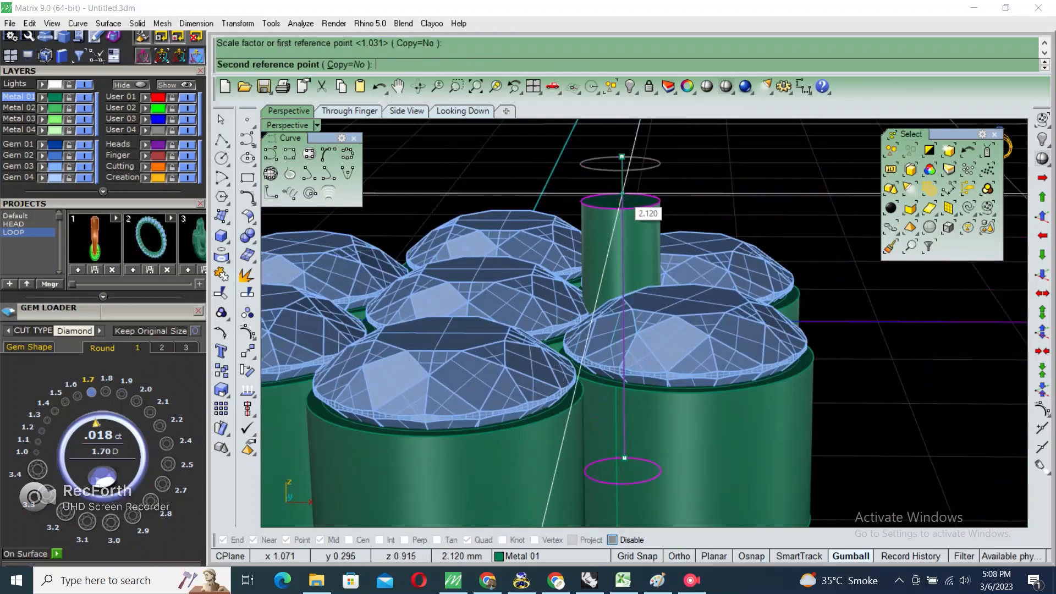
pyautogui.click(621, 207)
pyautogui.press('Escape')
# - Fillet the prong's top edge with a 0.2 mm radius
pyautogui.moveTo(624, 202); pyautogui.dragTo(638, 250, button='right')
pyautogui.write('fe')
pyautogui.press('Return')
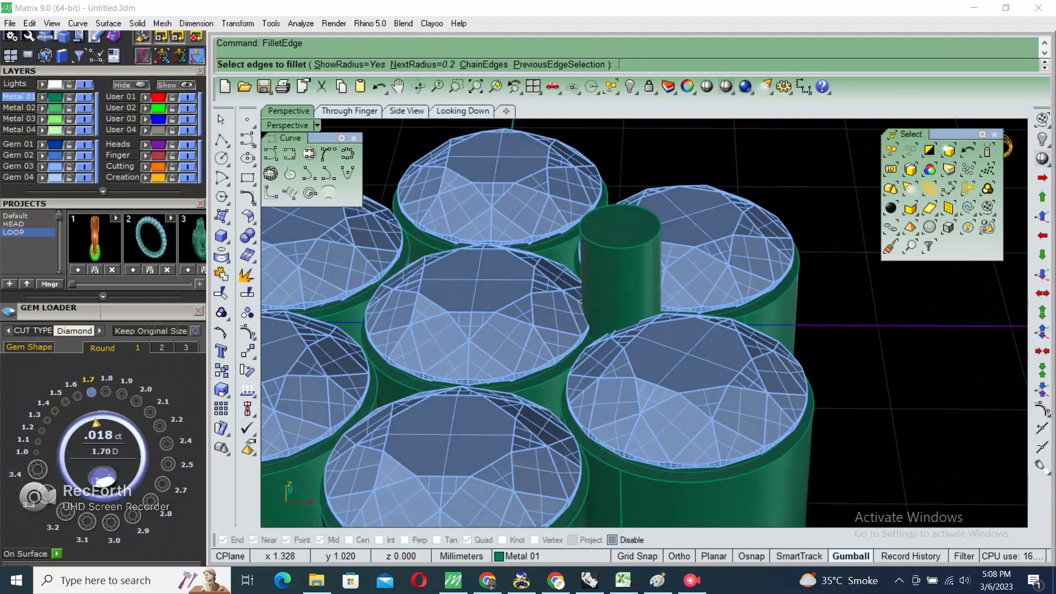
pyautogui.write('.2')
pyautogui.press('Return')
pyautogui.click(622, 248)
pyautogui.press('Return')
pyautogui.press('Return')
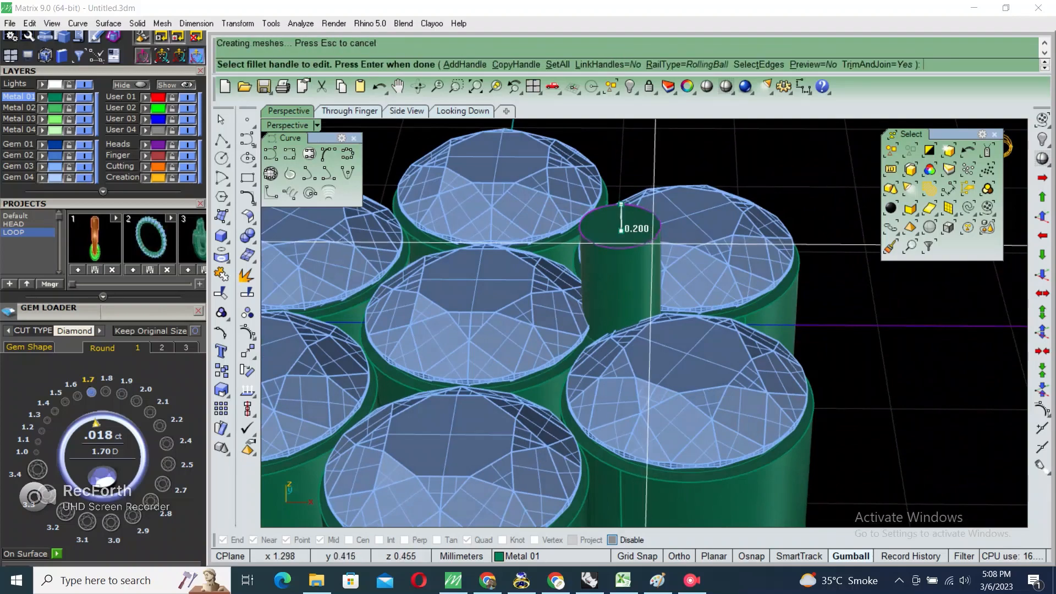
# - Copy the rounded prong outward along the X axis to the outer gap between the two neighbouring stones
pyautogui.click(553, 296)
pyautogui.scroll(-2, 544, 317)
pyautogui.moveTo(544, 318); pyautogui.dragTo(532, 297, button='right')
pyautogui.click(613, 266)
pyautogui.moveTo(613, 267); pyautogui.dragTo(674, 338, button='right')
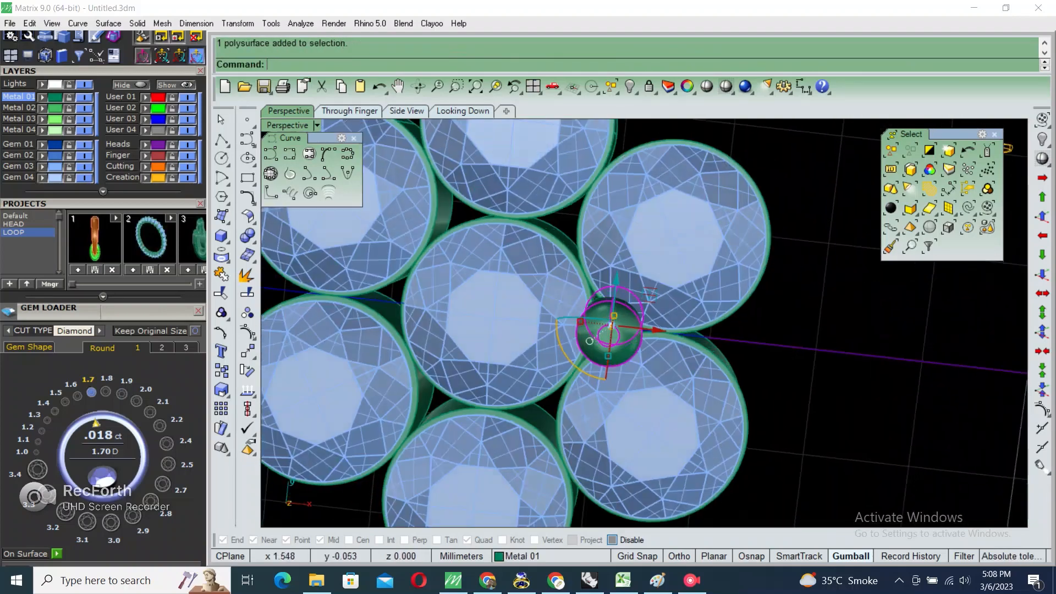
pyautogui.write('co')
pyautogui.press('Return')
pyautogui.scroll(2, 674, 340)
pyautogui.click(674, 340)
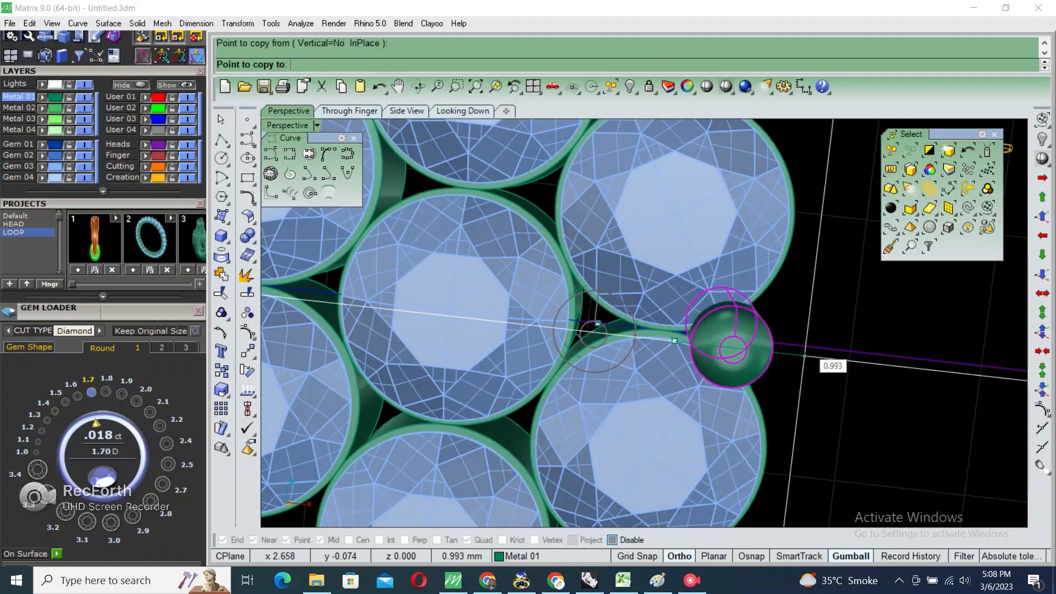
pyautogui.keyDown('shift'); pyautogui.click(813, 357); pyautogui.keyUp('shift')
pyautogui.press('Return')
# - Raise the centre diamond, its seat and the inner prong vertically above the surrounding stones
pyautogui.scroll(-3, 813, 364)
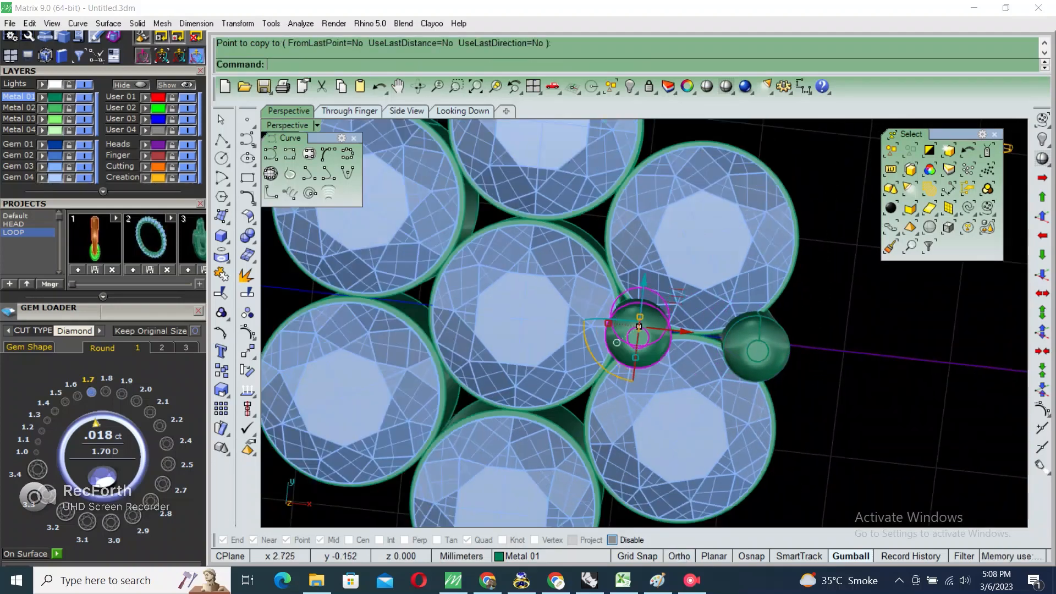
pyautogui.moveTo(812, 364); pyautogui.dragTo(742, 294, button='right')
pyautogui.press('Escape')
pyautogui.click(613, 331)
pyautogui.moveTo(604, 335); pyautogui.dragTo(600, 265, button='right')
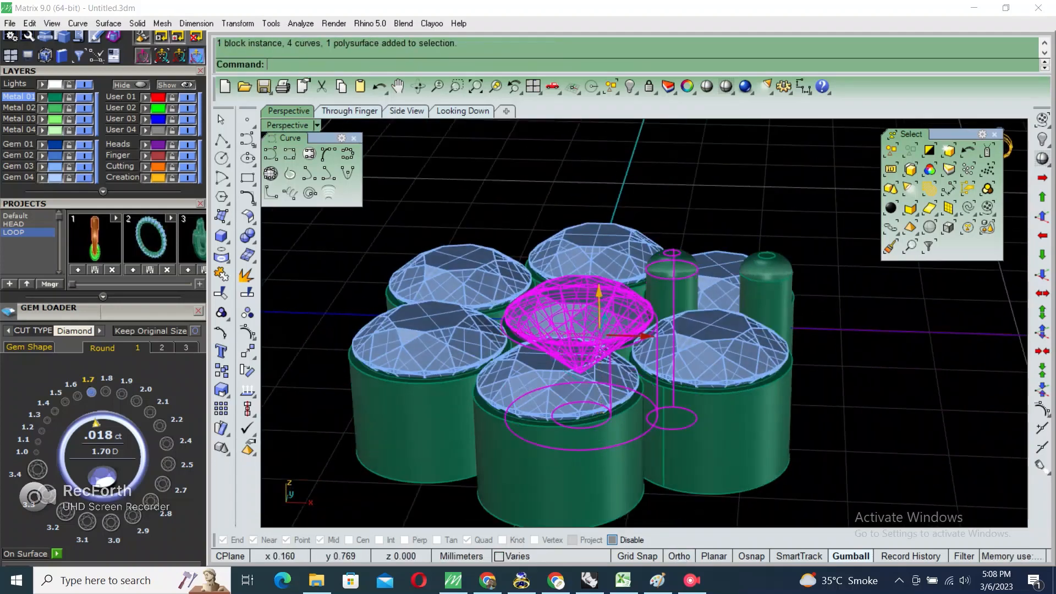
pyautogui.click(599, 292)
pyautogui.press('Return')
pyautogui.press('Escape')
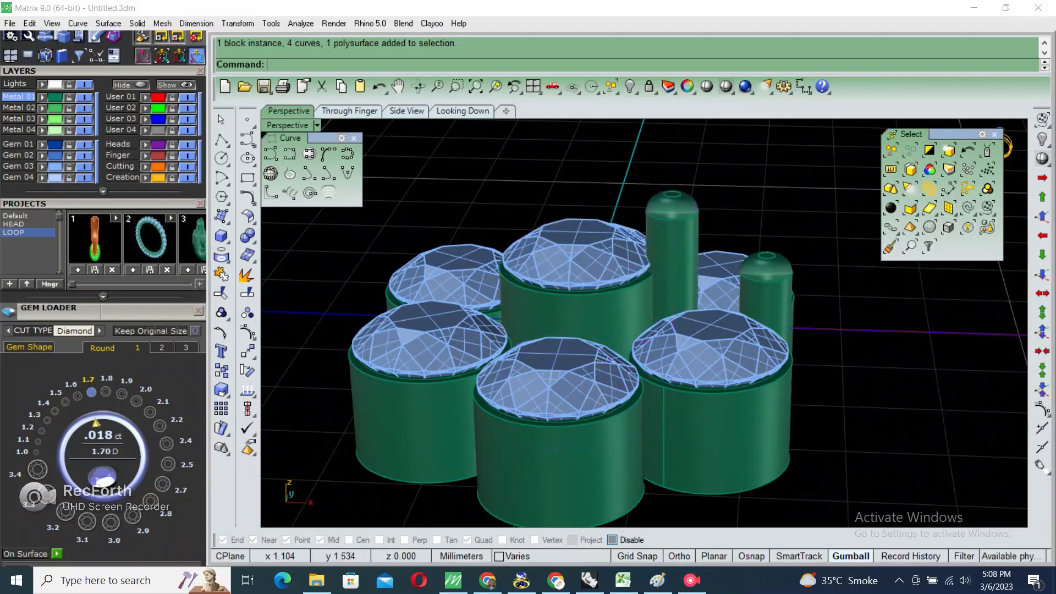
# - Polar array the inner and outer prongs around the origin with 6 items
pyautogui.click(681, 279)
pyautogui.moveTo(672, 282); pyautogui.dragTo(680, 331, button='right')
pyautogui.keyDown('shift'); pyautogui.click(767, 331); pyautogui.keyUp('shift')
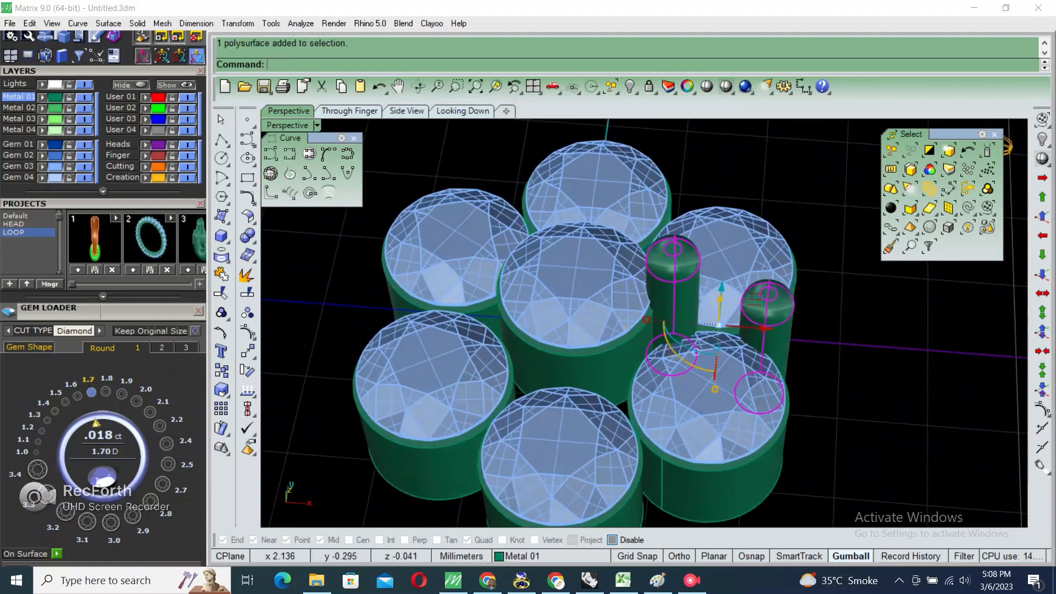
pyautogui.moveTo(740, 300); pyautogui.dragTo(743, 357, button='right')
pyautogui.write('pp')
pyautogui.press('Return')
pyautogui.write('0')
pyautogui.press('Return')
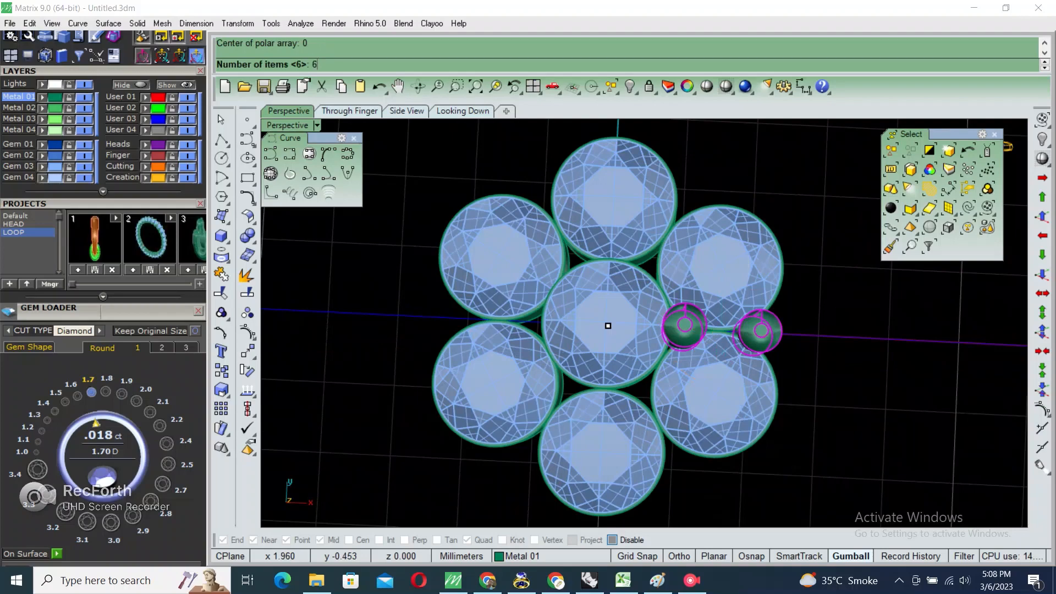
pyautogui.press('Return')
pyautogui.press('Return')
pyautogui.scroll(-5, 607, 325)
pyautogui.press('Return')
# - Group all parts of the cluster head and switch to the Looking Down view
pyautogui.hotkey('ctrl', 'a')
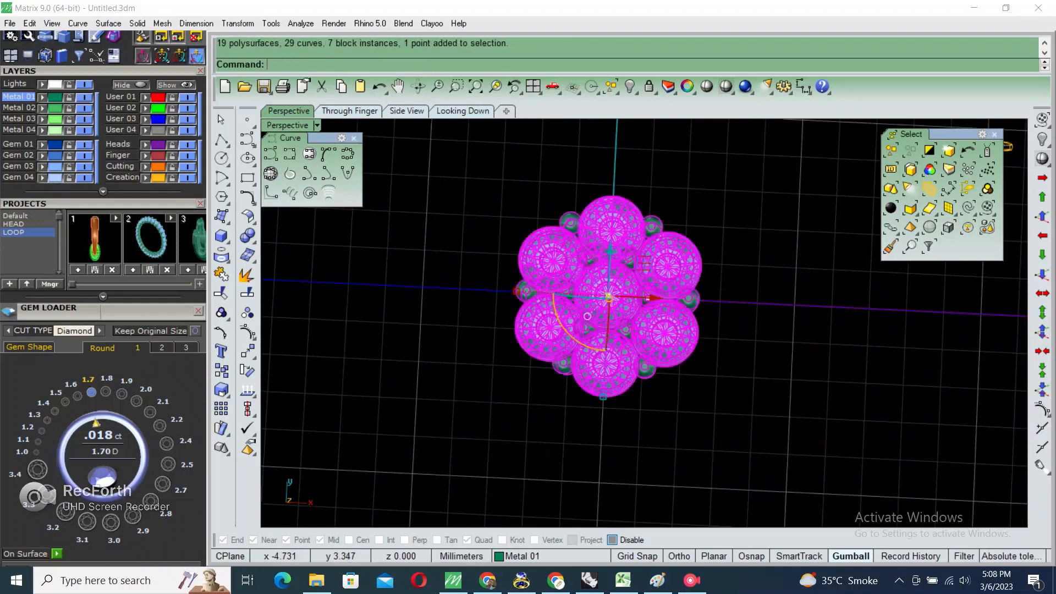
pyautogui.keyDown('shift'); pyautogui.moveTo(608, 297); pyautogui.dragTo(605, 263, button='right'); pyautogui.keyUp('shift')
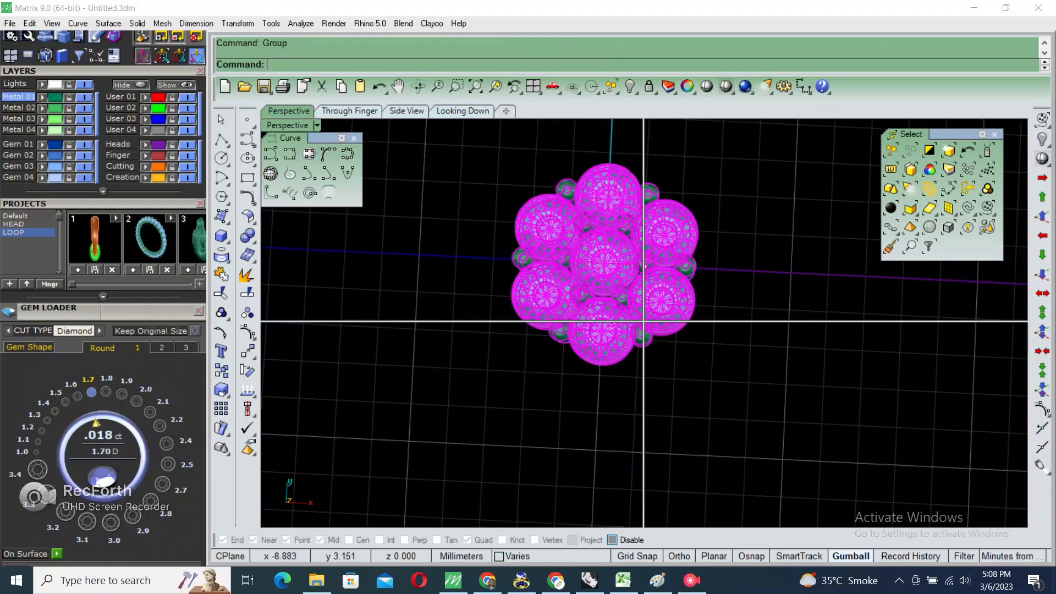
pyautogui.hotkey('ctrl', 'F1')
pyautogui.scroll(-2, 638, 300)
pyautogui.press('Escape')
pyautogui.hotkey('ctrl', 'a')
pyautogui.press('Escape')
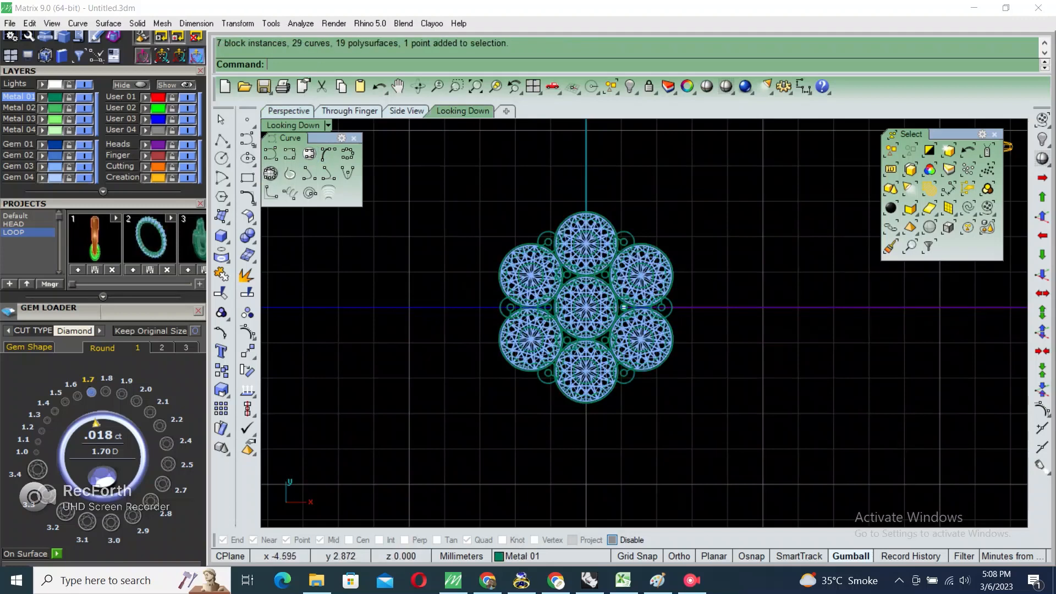
# - Unhide the reference picture and scale it slightly larger in 2D from the origin to match the diamond cluster
pyautogui.rightClick(630, 87)
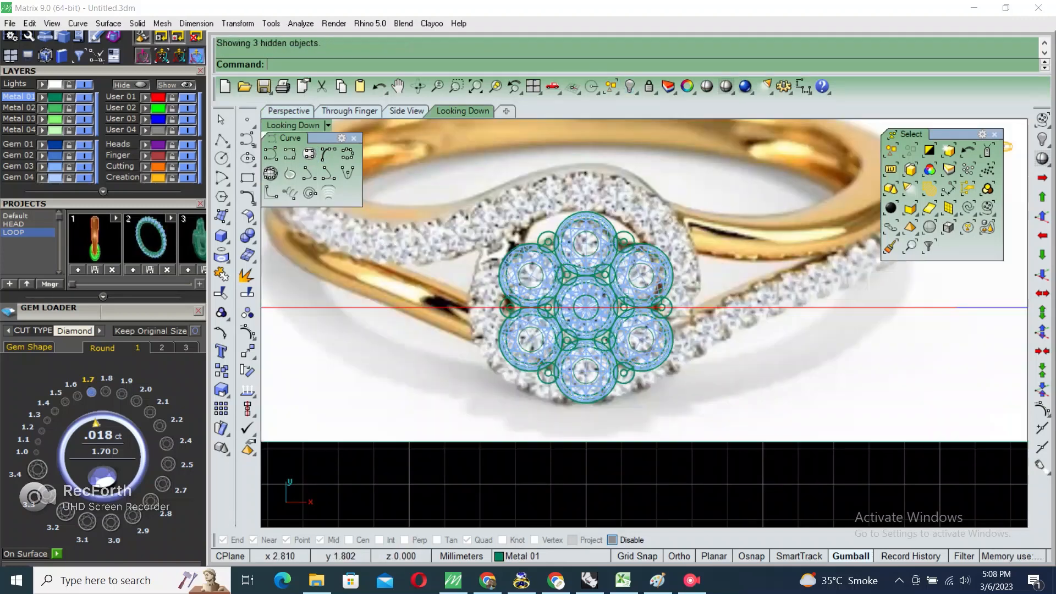
pyautogui.scroll(-4, 685, 253)
pyautogui.scroll(2, 685, 235)
pyautogui.moveTo(647, 270); pyautogui.dragTo(647, 300, button='right')
pyautogui.click(689, 259)
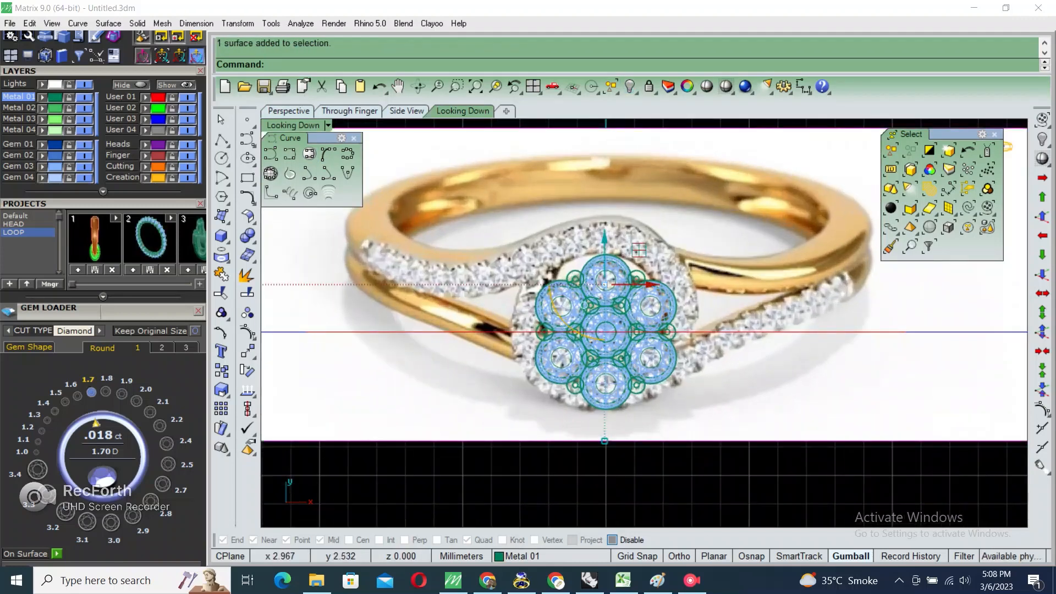
pyautogui.write('s2')
pyautogui.press('Return')
pyautogui.write('0')
pyautogui.press('Return')
pyautogui.keyDown('shift'); pyautogui.click(687, 250); pyautogui.keyUp('shift')
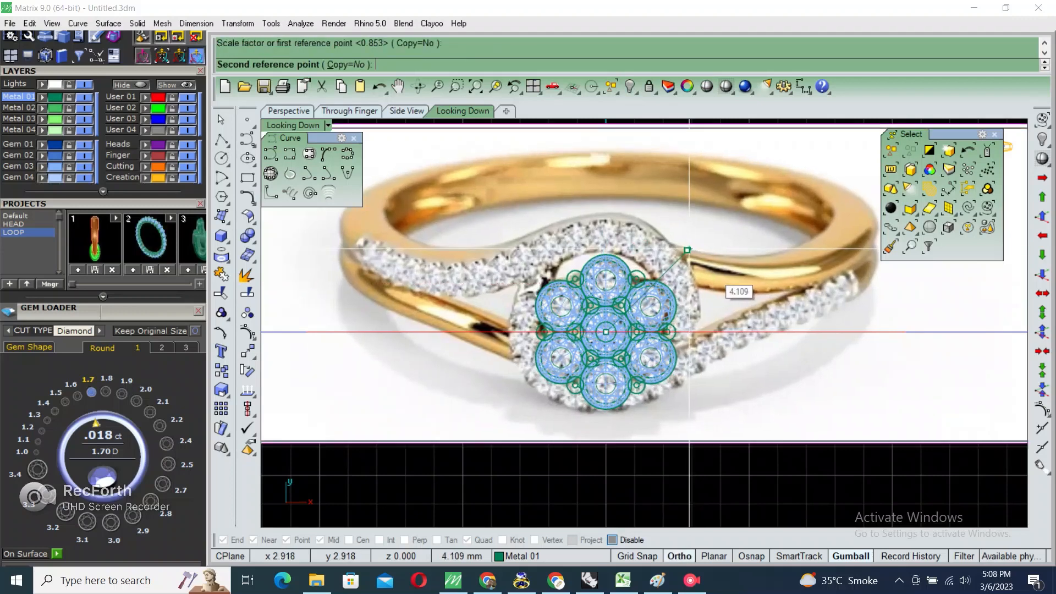
pyautogui.keyDown('shift'); pyautogui.click(689, 248); pyautogui.keyUp('shift')
pyautogui.scroll(-4, 693, 304)
pyautogui.press('Escape')
# - Clear the red guide curves over the reference picture, then put the picture on the Metal 02 layer and lock that layer
pyautogui.moveTo(420, 316); pyautogui.dragTo(516, 320, button='right')
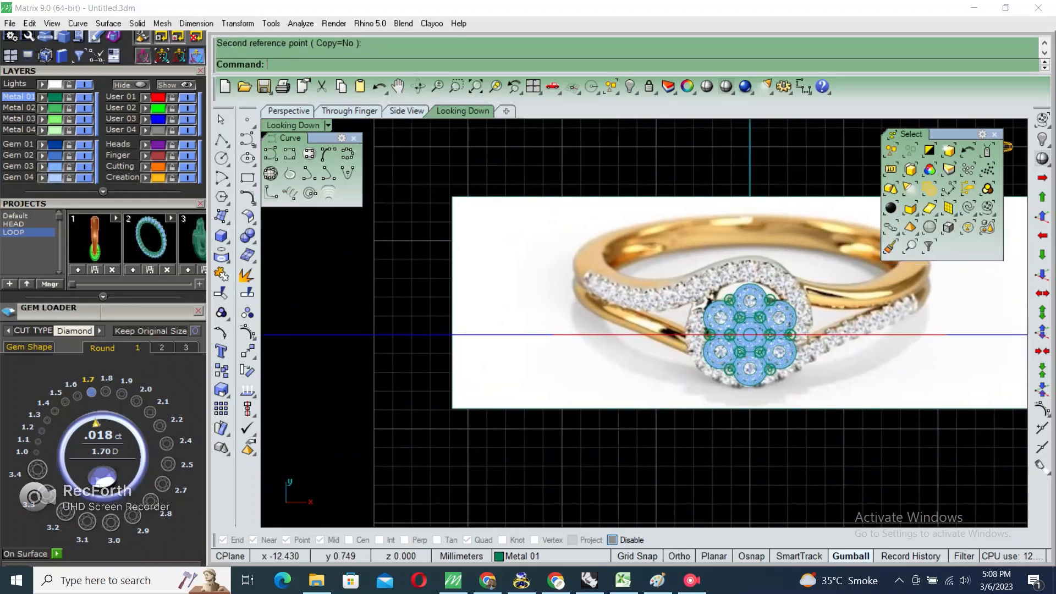
pyautogui.moveTo(404, 277); pyautogui.dragTo(958, 380)
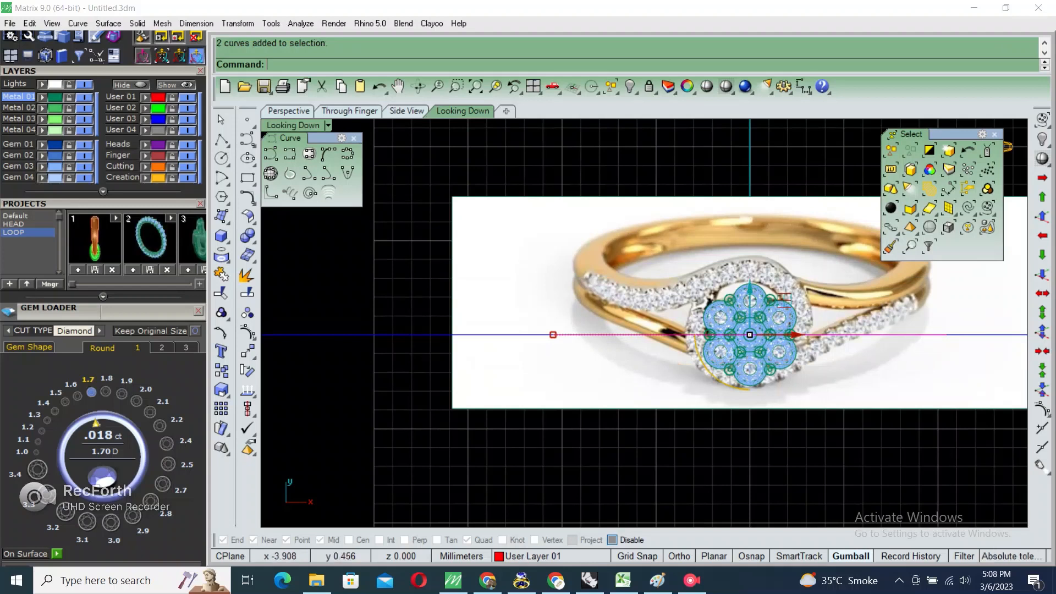
pyautogui.moveTo(386, 265); pyautogui.dragTo(986, 378)
pyautogui.click(783, 268)
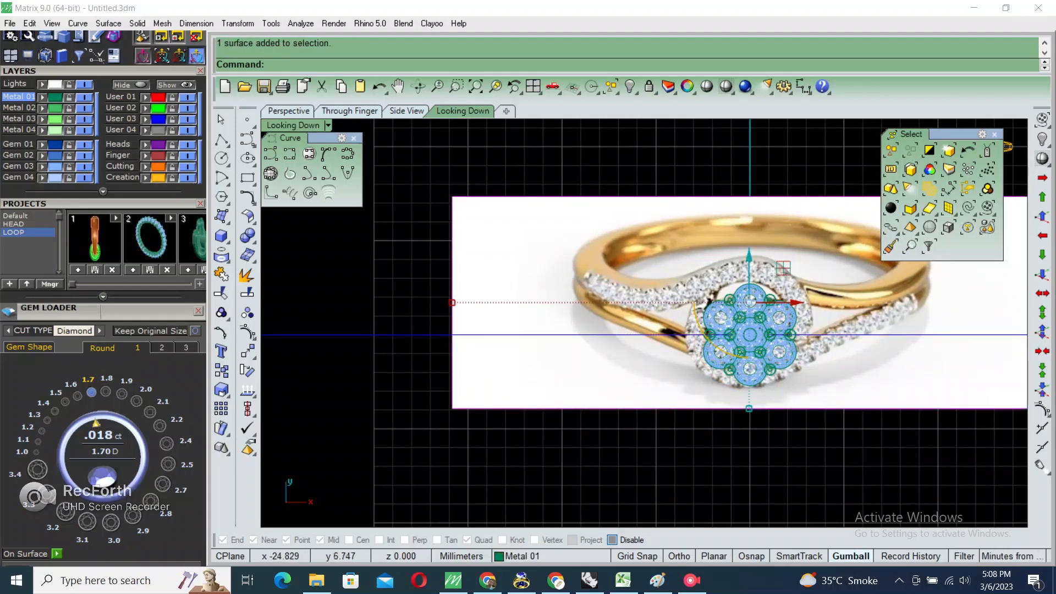
pyautogui.click(43, 108)
pyautogui.click(69, 109)
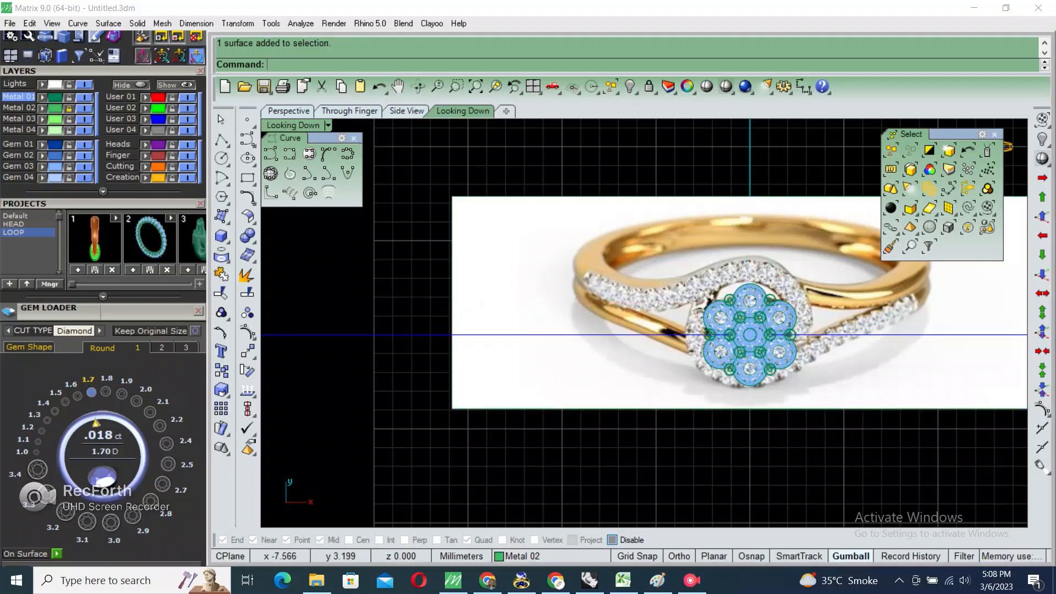
# - Draw a vertical both-sides line centred on the outer end of the long X-axis line, with a half length of 1.8/2 mm
pyautogui.scroll(-2, 444, 305)
pyautogui.moveTo(444, 305); pyautogui.dragTo(568, 295, button='right')
pyautogui.click(222, 142)
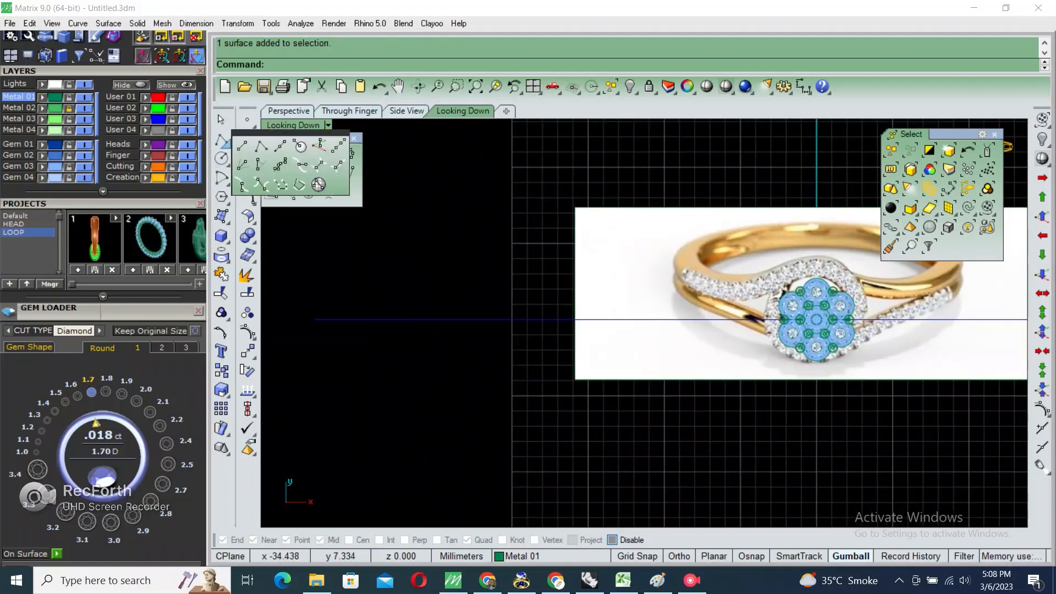
pyautogui.click(280, 145)
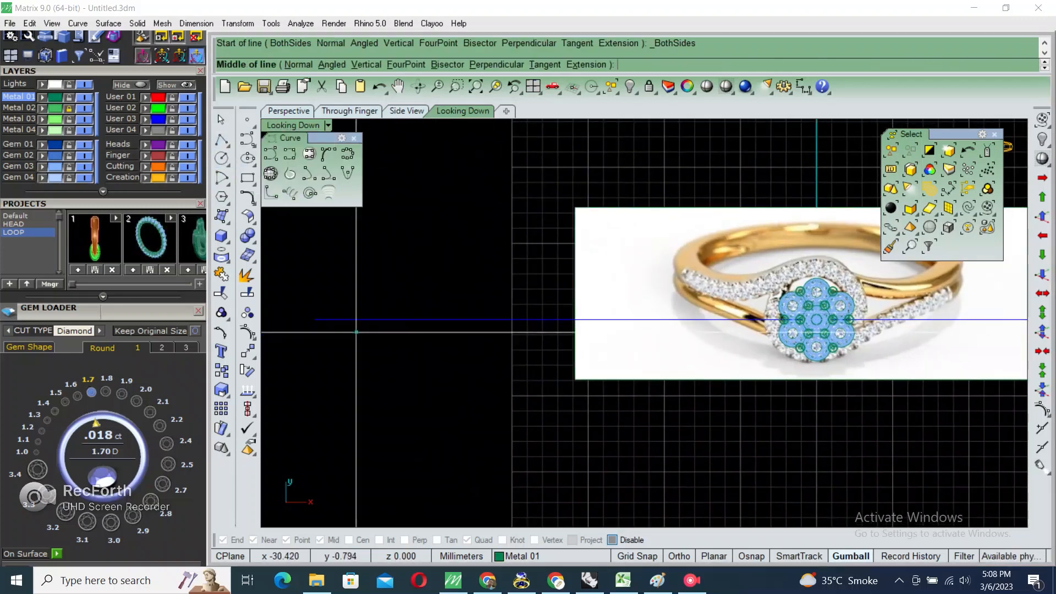
pyautogui.click(315, 319)
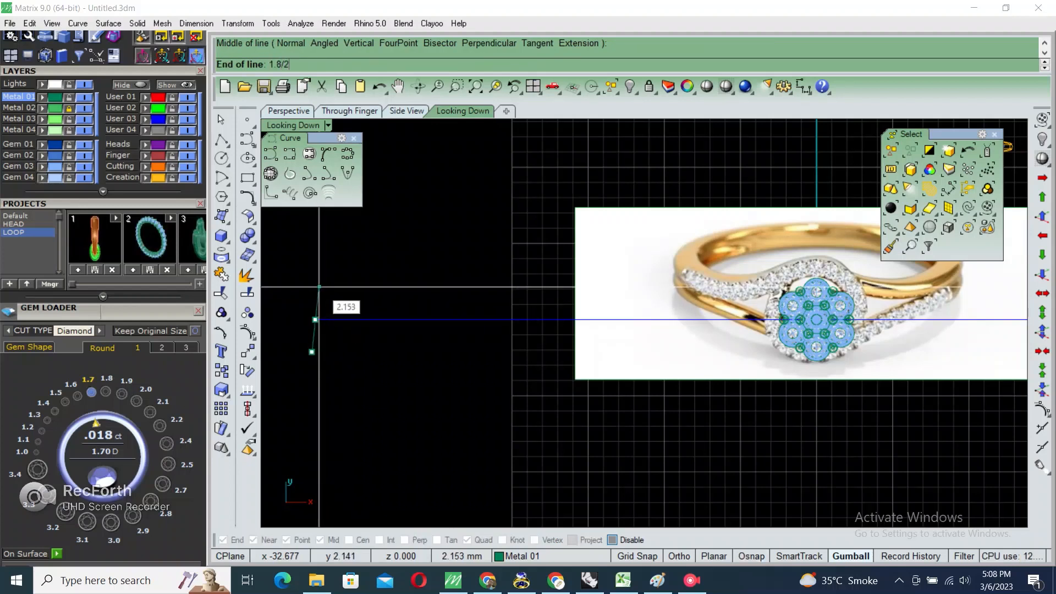
pyautogui.press('Return')
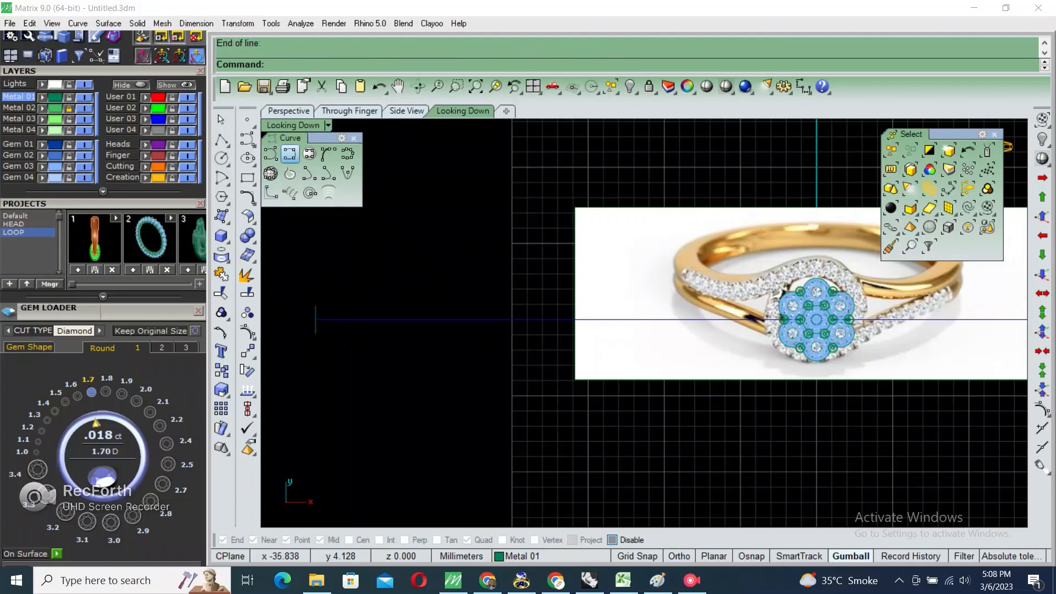
# - Start an interpolated curve at the short line's upper end and run it nearly straight to the reference picture's near edge
pyautogui.click(290, 153)
pyautogui.click(315, 305)
pyautogui.click(390, 306)
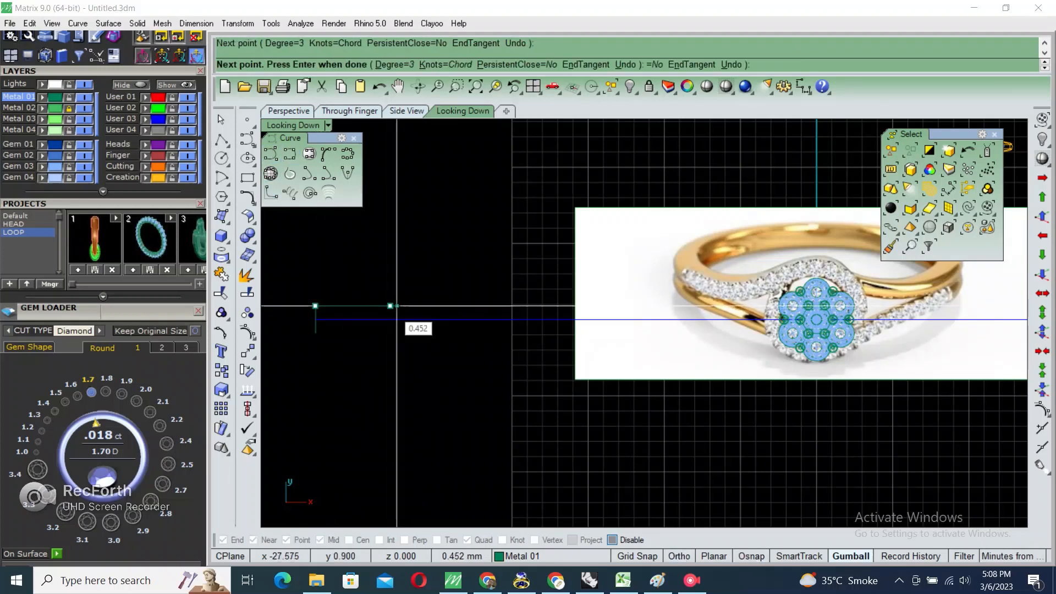
pyautogui.click(469, 306)
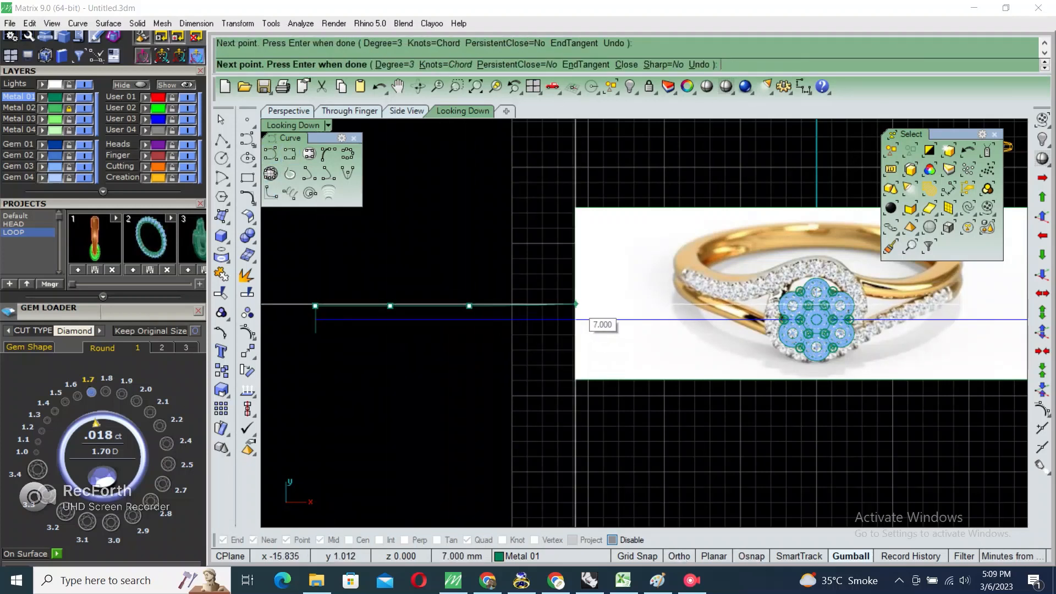
pyautogui.click(575, 303)
# - Continue the curve over the picture along the diamond band's upper edge and around the halo, ending at its far side just above the X axis
pyautogui.moveTo(674, 295); pyautogui.dragTo(612, 307, button='right')
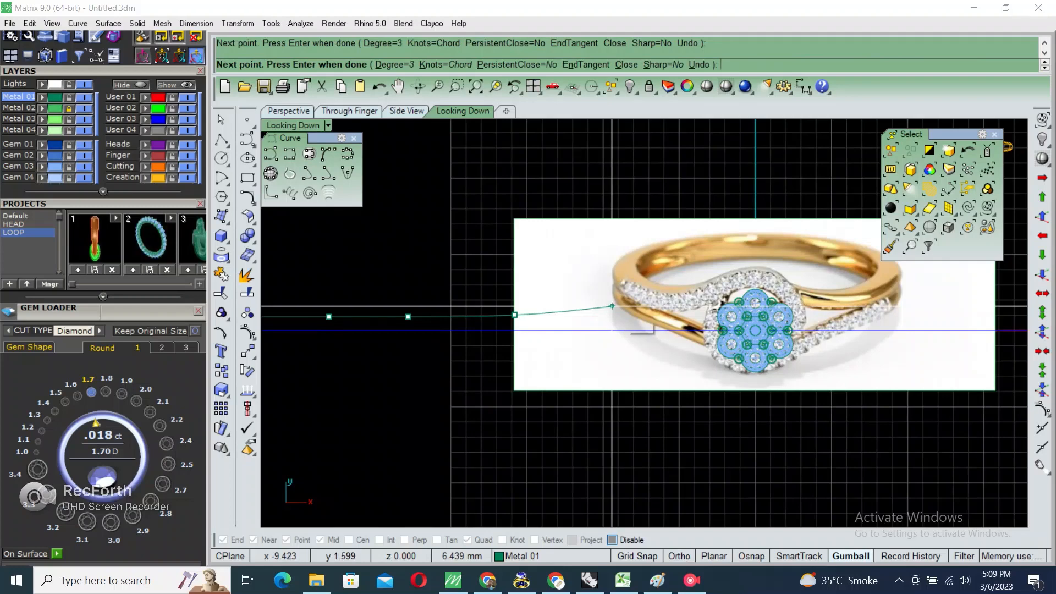
pyautogui.click(612, 306)
pyautogui.click(681, 289)
pyautogui.scroll(1, 688, 286)
pyautogui.scroll(1, 594, 291)
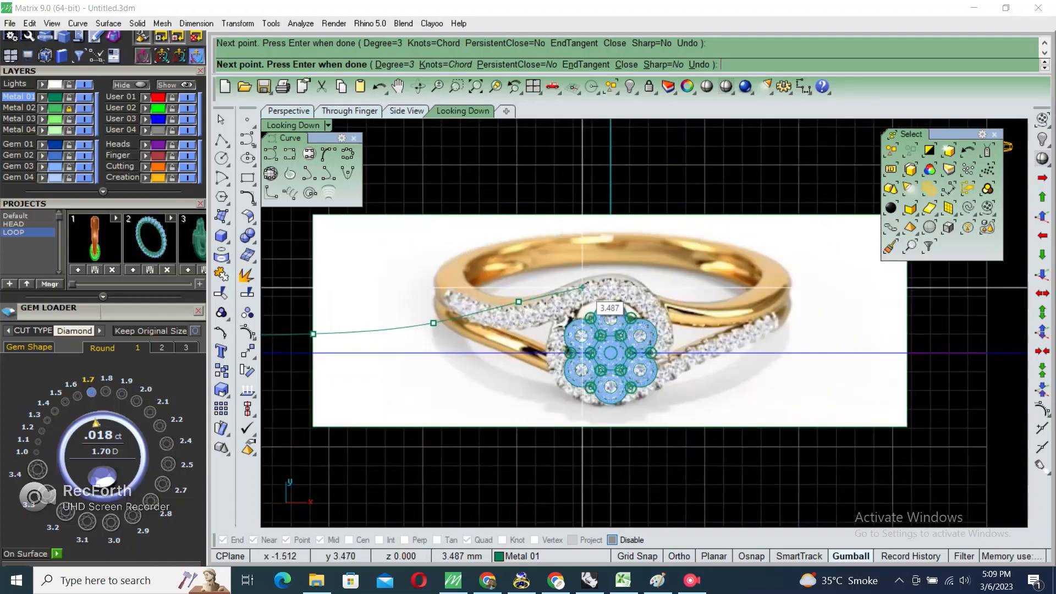
pyautogui.scroll(2, 582, 287)
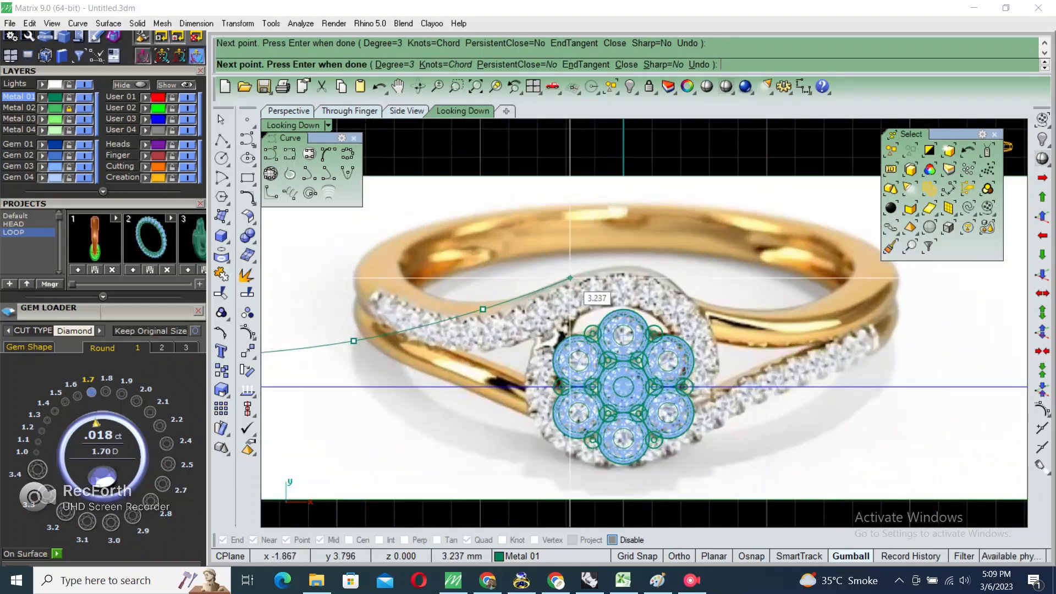
pyautogui.click(570, 278)
pyautogui.click(658, 275)
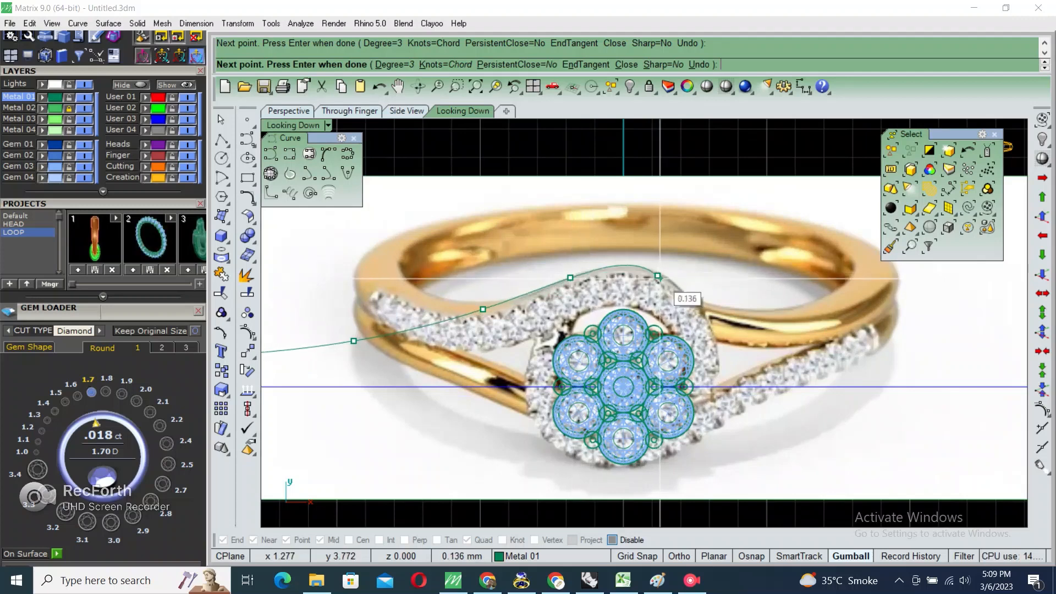
pyautogui.click(705, 316)
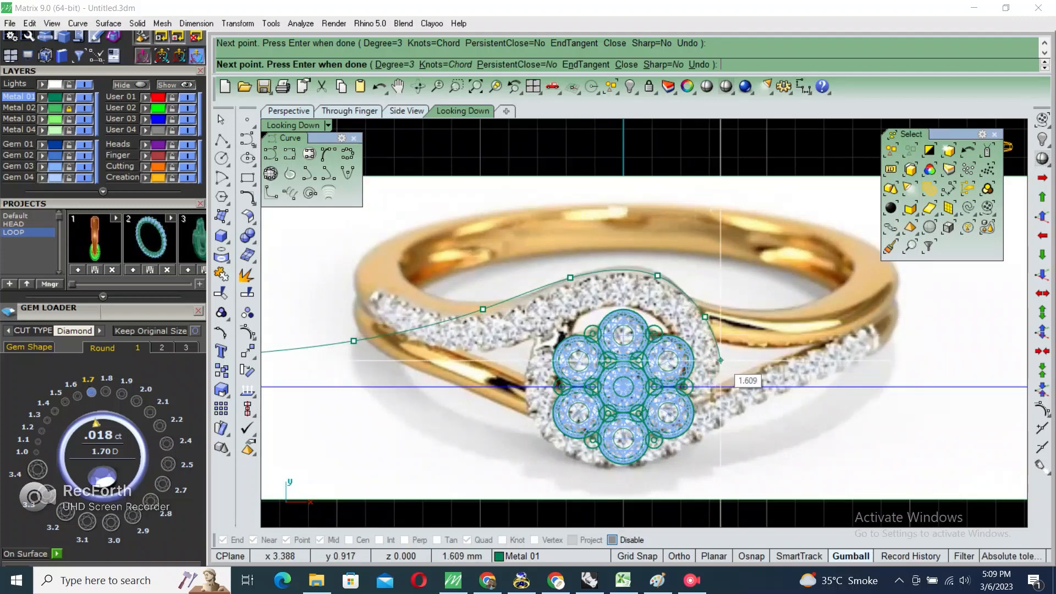
pyautogui.click(718, 366)
pyautogui.press('Return')
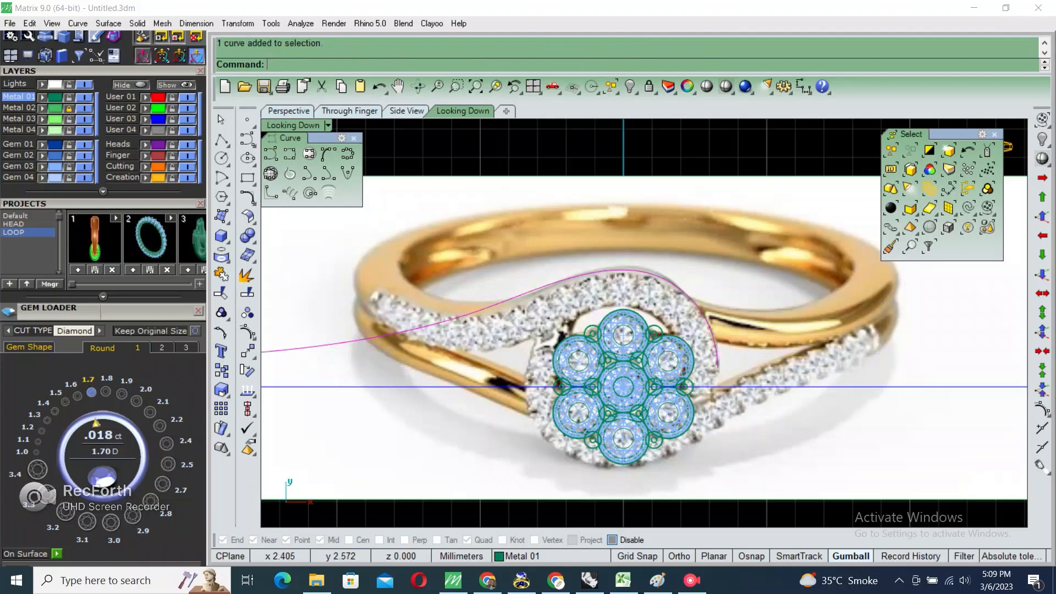
pyautogui.moveTo(536, 279); pyautogui.dragTo(749, 237, button='right')
pyautogui.scroll(-6, 749, 237)
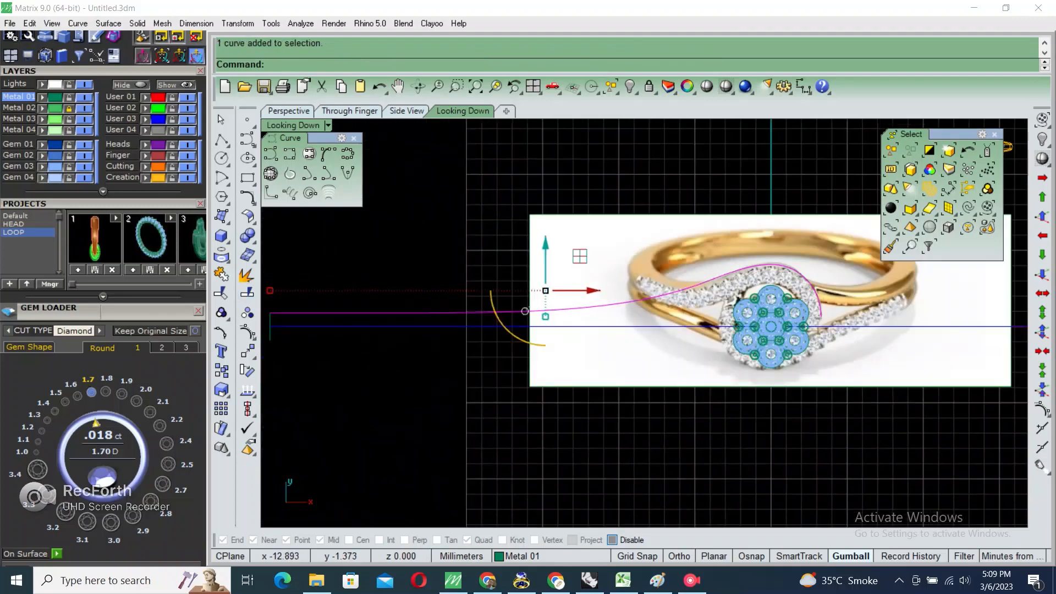
# - Mirror the traced upper band curve across the X axis, keeping the original
pyautogui.write('Mirror')
pyautogui.press('Return')
pyautogui.click(587, 327)
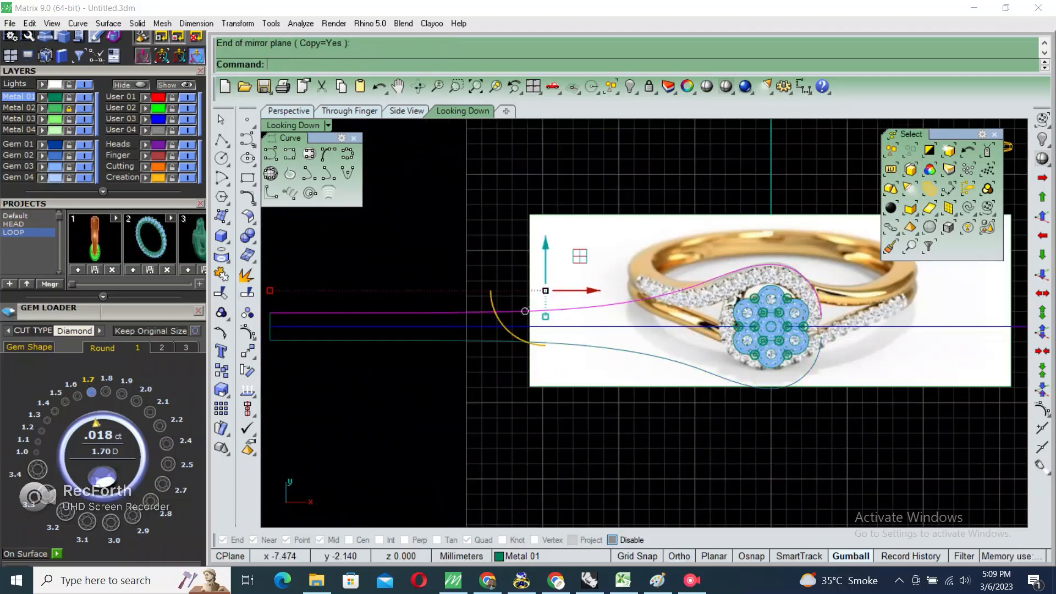
pyautogui.click(524, 342)
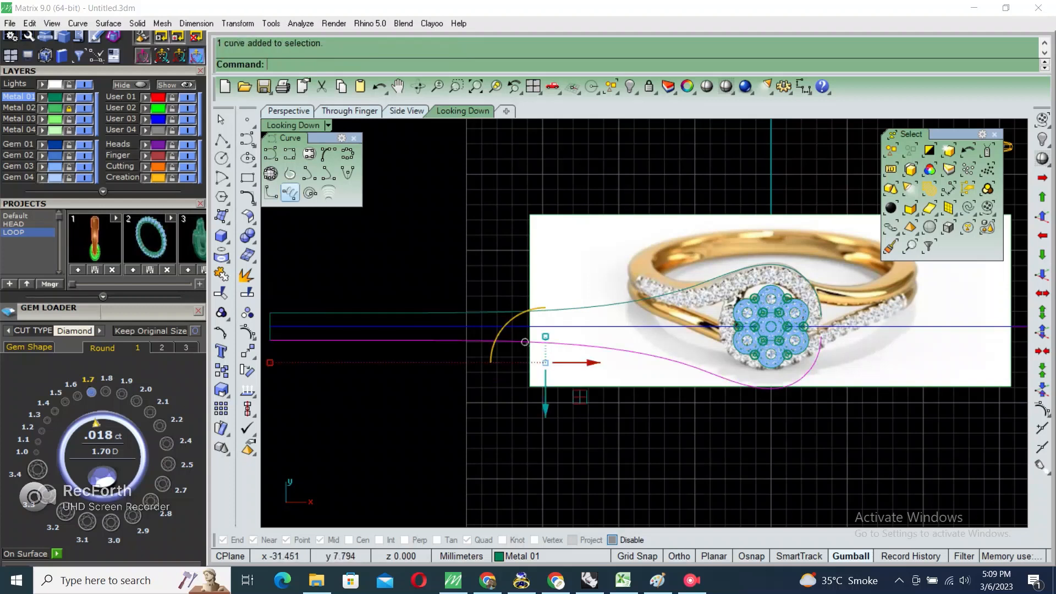
# - Draw an interpolated curve from the mirrored curve's outer end, nearly straight at first, down to the cluster's lower near prong
pyautogui.click(289, 154)
pyautogui.click(269, 340)
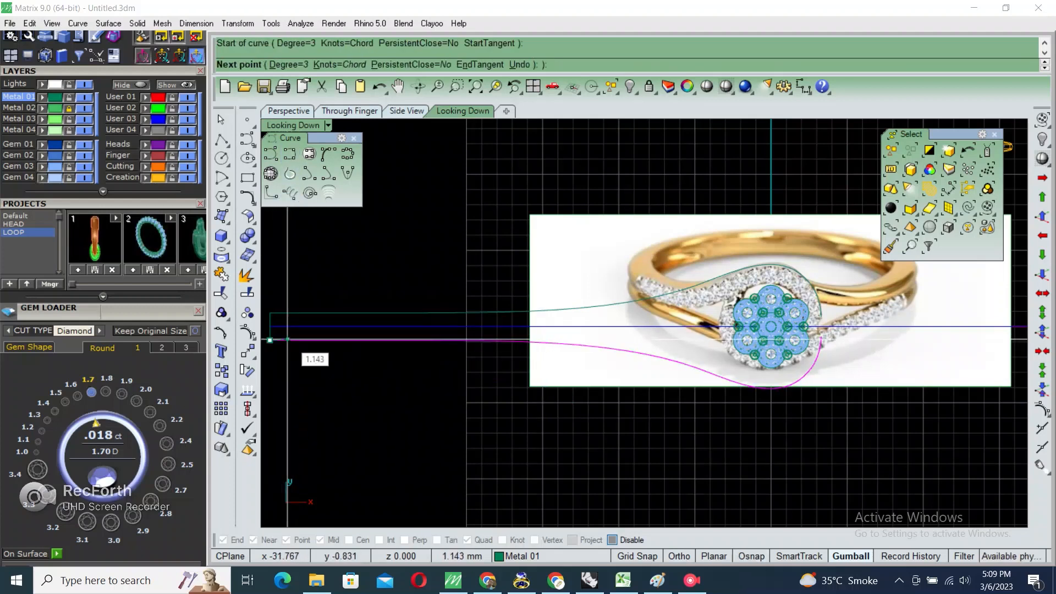
pyautogui.click(318, 340)
pyautogui.click(393, 340)
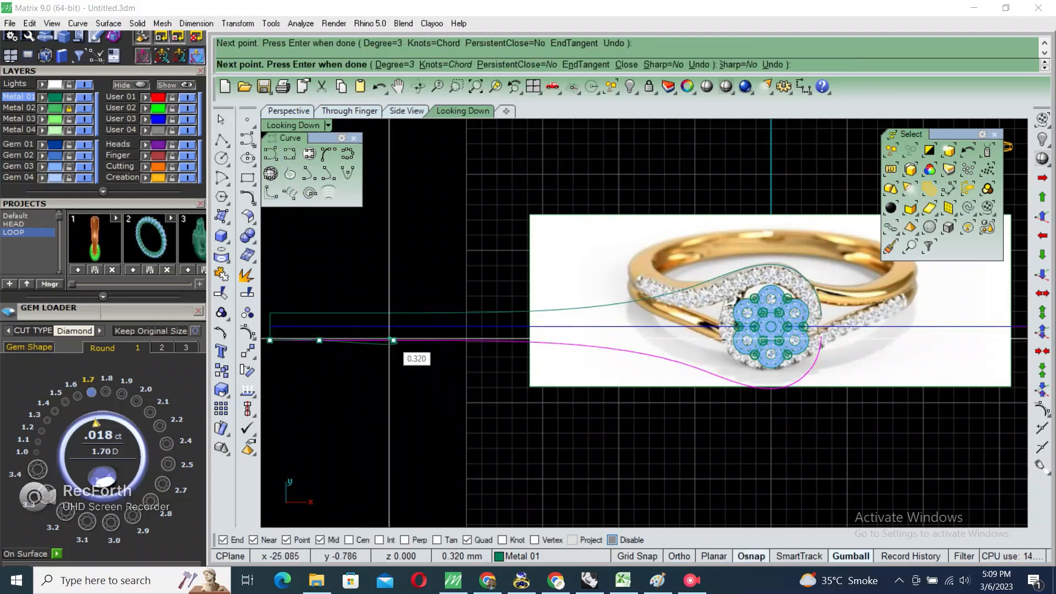
pyautogui.click(471, 340)
pyautogui.scroll(2, 577, 331)
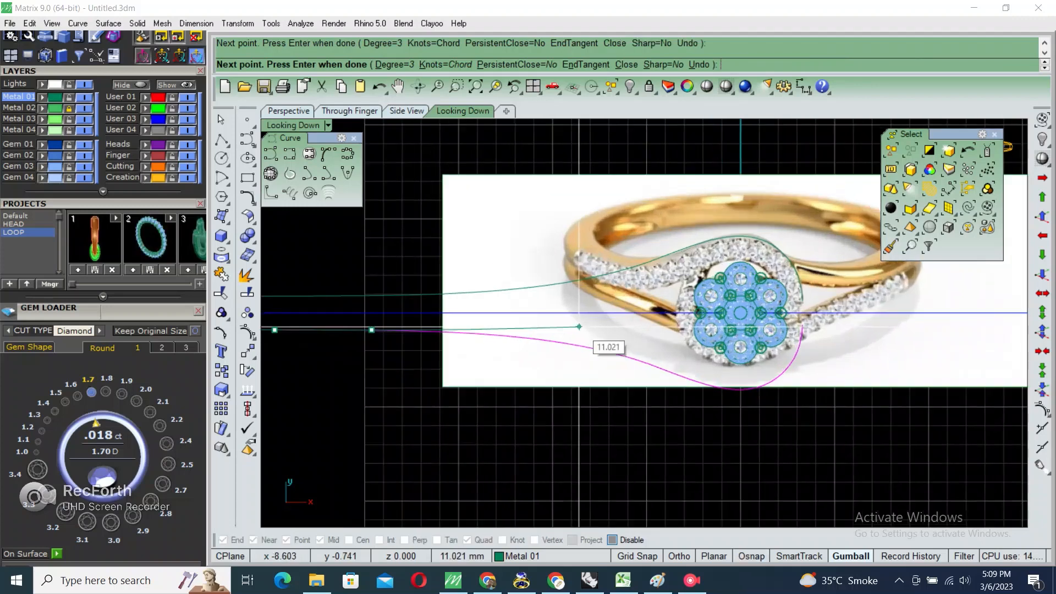
pyautogui.click(583, 333)
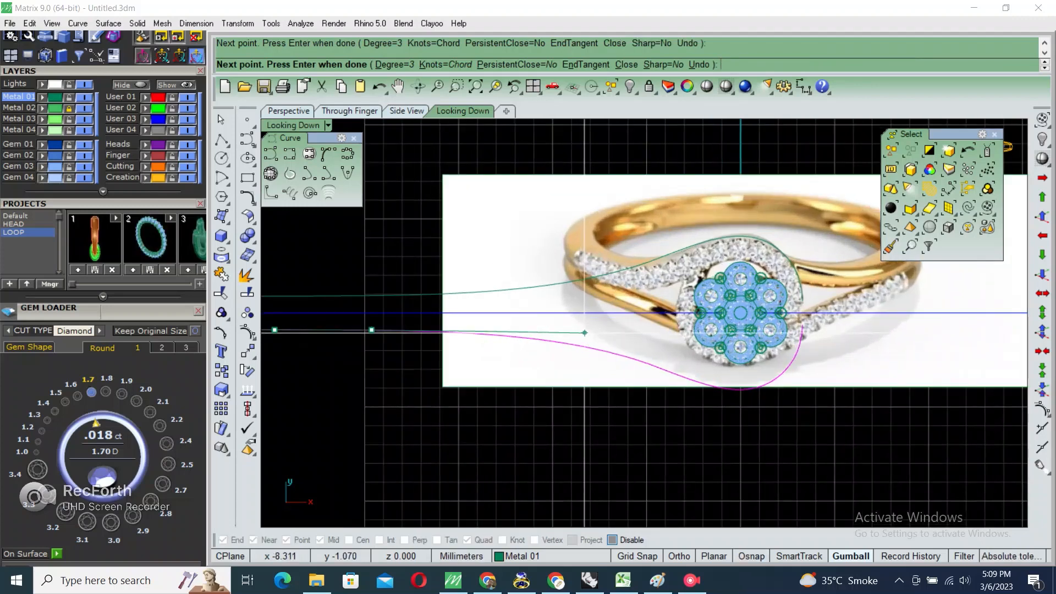
pyautogui.scroll(2, 717, 350)
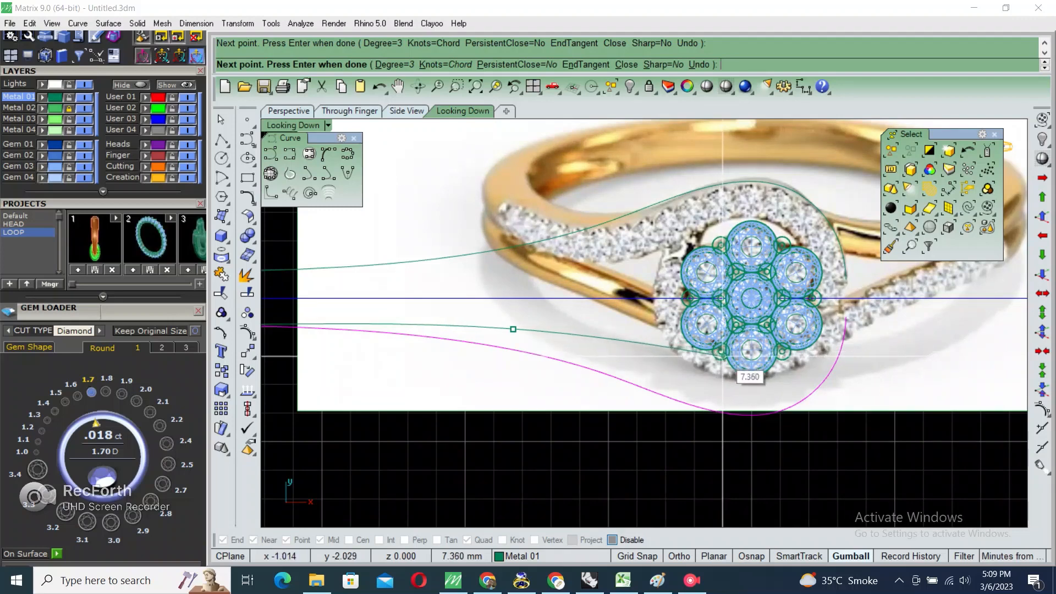
pyautogui.rightClick(722, 356)
# - Delete the mirrored guide curve and hide the Metal 02 layer with the reference picture
pyautogui.click(651, 390)
pyautogui.press('Delete')
pyautogui.scroll(-2, 650, 386)
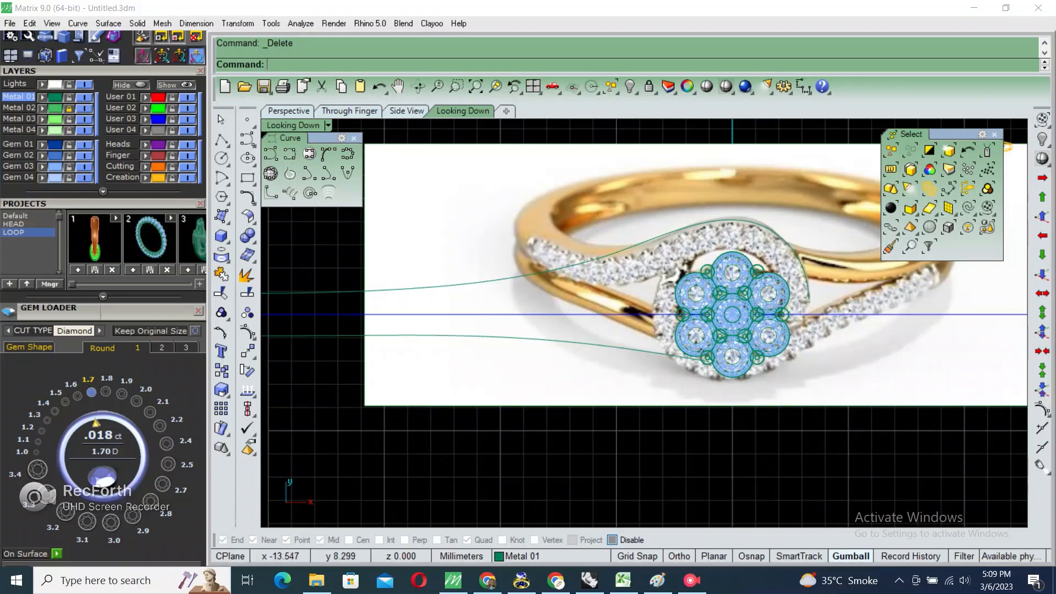
pyautogui.click(84, 109)
pyautogui.scroll(2, 740, 270)
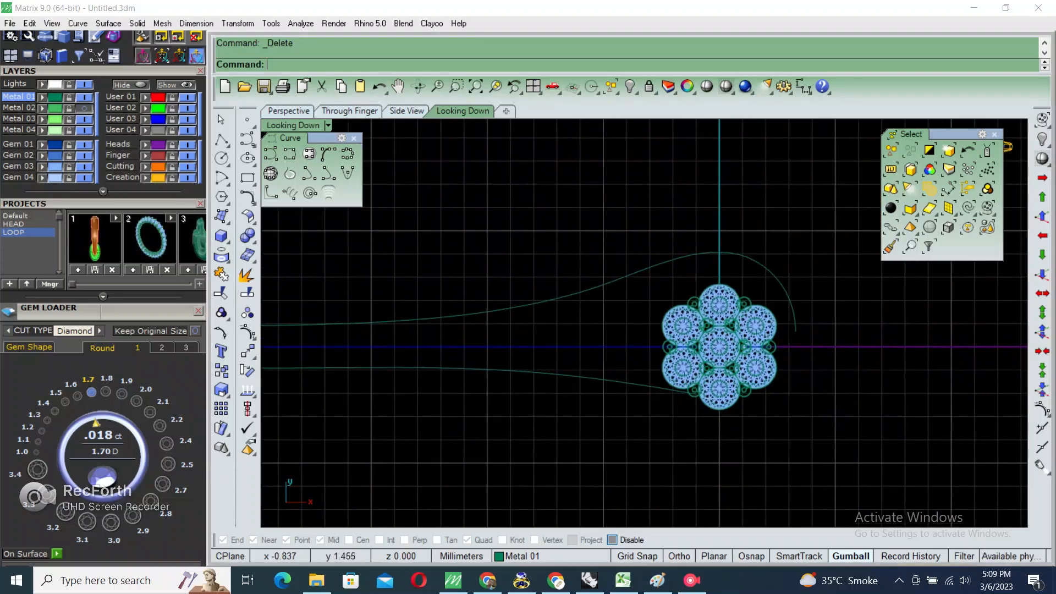
# - Shift the upper curve's control points around the cluster slightly along the X axis, away from the shank
pyautogui.click(748, 209)
pyautogui.moveTo(830, 237); pyautogui.dragTo(703, 267, button='right')
pyautogui.press('F10')
pyautogui.moveTo(645, 185); pyautogui.dragTo(756, 344)
pyautogui.scroll(2, 759, 294)
pyautogui.moveTo(734, 308); pyautogui.dragTo(745, 309)
pyautogui.scroll(-1, 741, 281)
pyautogui.press('Escape')
pyautogui.press('Escape')
pyautogui.moveTo(600, 310); pyautogui.dragTo(712, 265, button='right')
pyautogui.click(683, 247)
pyautogui.write('o')
pyautogui.press('Return')
pyautogui.write('1.')
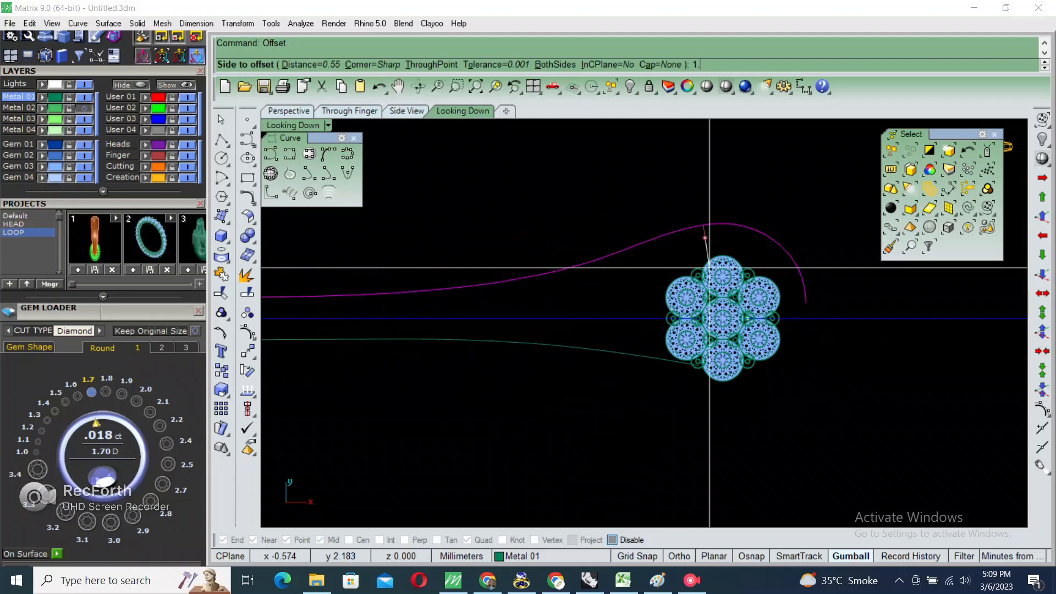
pyautogui.write('5')
pyautogui.press('Return')
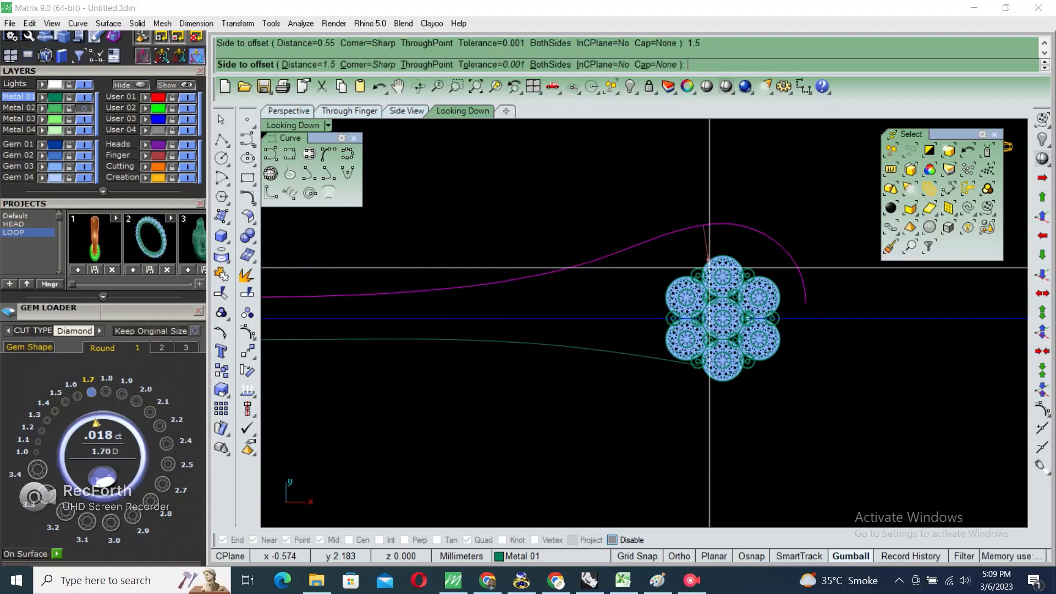
pyautogui.press('Escape')
# - Raise the upper curve's crest control points slightly and shift the points at its hooked end outward from the cluster
pyautogui.scroll(-4, 708, 270)
pyautogui.moveTo(700, 276); pyautogui.dragTo(646, 327, button='right')
pyautogui.press('F10')
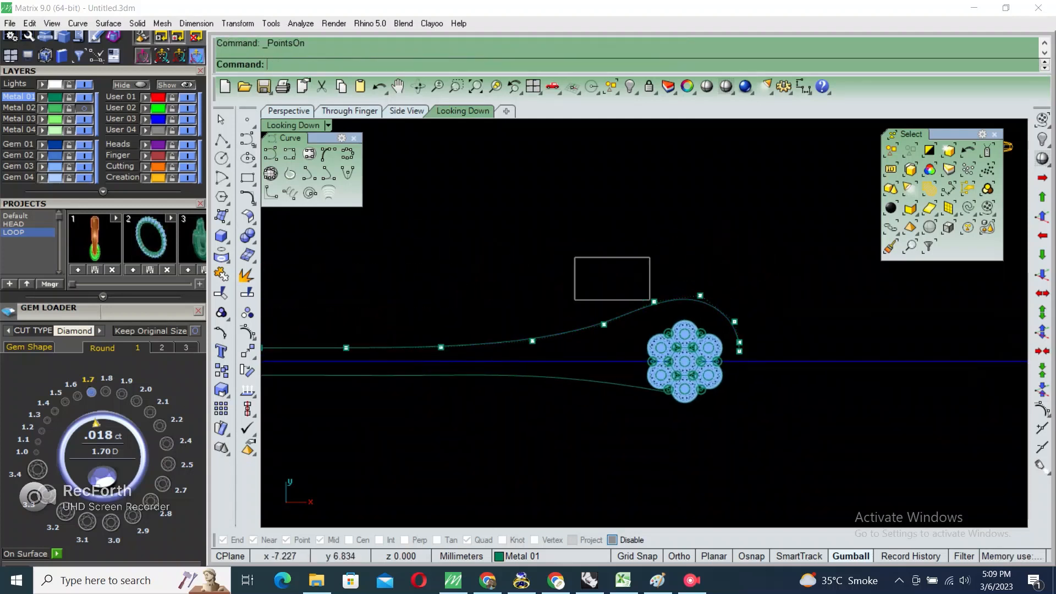
pyautogui.moveTo(650, 300); pyautogui.dragTo(786, 376)
pyautogui.scroll(2, 624, 324)
pyautogui.click(560, 260)
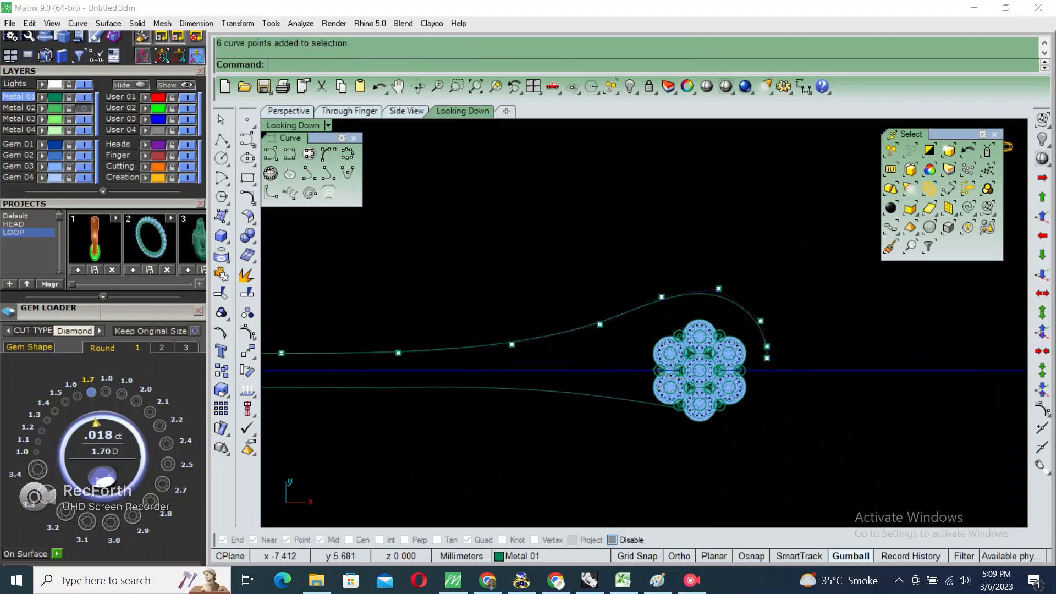
pyautogui.moveTo(563, 265); pyautogui.dragTo(739, 345)
pyautogui.moveTo(659, 273); pyautogui.dragTo(659, 266)
pyautogui.scroll(4, 751, 301)
pyautogui.moveTo(743, 274); pyautogui.dragTo(838, 416)
pyautogui.moveTo(816, 359); pyautogui.dragTo(827, 359)
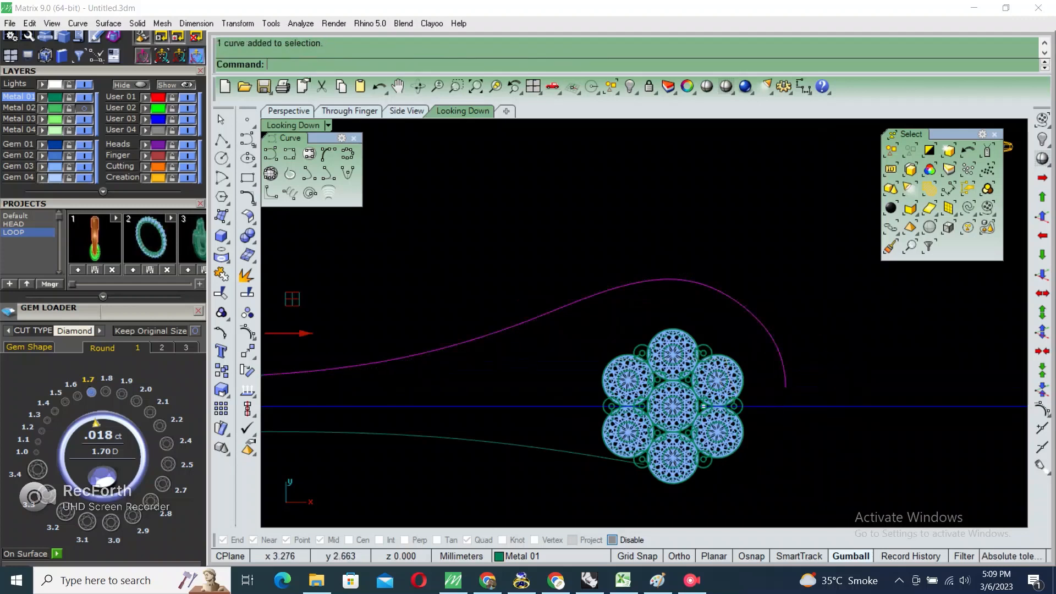
# - Move the upper curve's shoulder control point, just above its hooked end, slightly upward in Y to round the bend
pyautogui.moveTo(773, 325); pyautogui.dragTo(763, 362, button='right')
pyautogui.press('F10')
pyautogui.scroll(2, 760, 343)
pyautogui.moveTo(733, 306); pyautogui.dragTo(786, 387)
pyautogui.moveTo(781, 363); pyautogui.dragTo(804, 385, button='right')
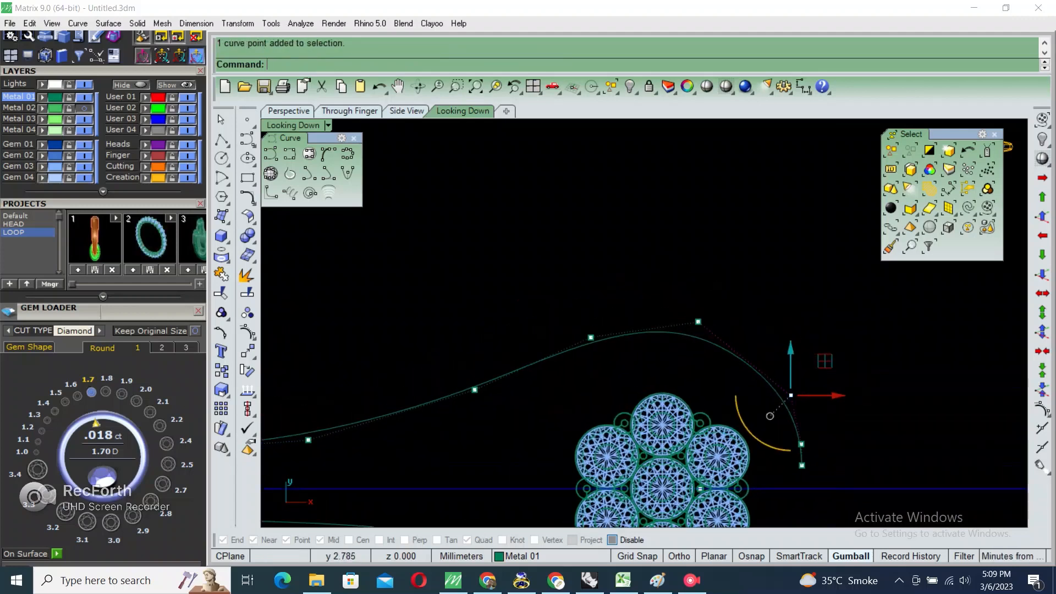
pyautogui.write('m')
pyautogui.press('space')
pyautogui.click(703, 388)
pyautogui.click(703, 374)
pyautogui.scroll(-4, 714, 371)
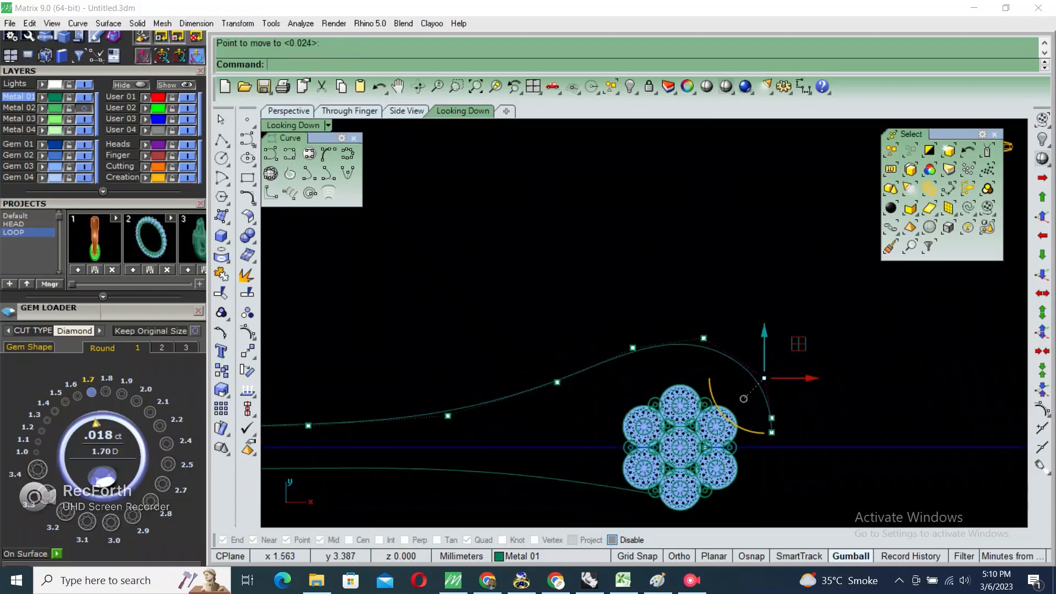
pyautogui.press('Escape')
pyautogui.press('Escape')
# - Try to offset the reshaped upper curve inward toward the cluster by 1.5 mm
pyautogui.click(736, 360)
pyautogui.scroll(-2, 762, 335)
pyautogui.moveTo(736, 370); pyautogui.dragTo(773, 338, button='right')
pyautogui.write('o')
pyautogui.press('space')
pyautogui.click(752, 357)
pyautogui.scroll(2, 754, 358)
pyautogui.keyDown('shift'); pyautogui.click(759, 355); pyautogui.keyUp('shift')
pyautogui.scroll(-2, 761, 360)
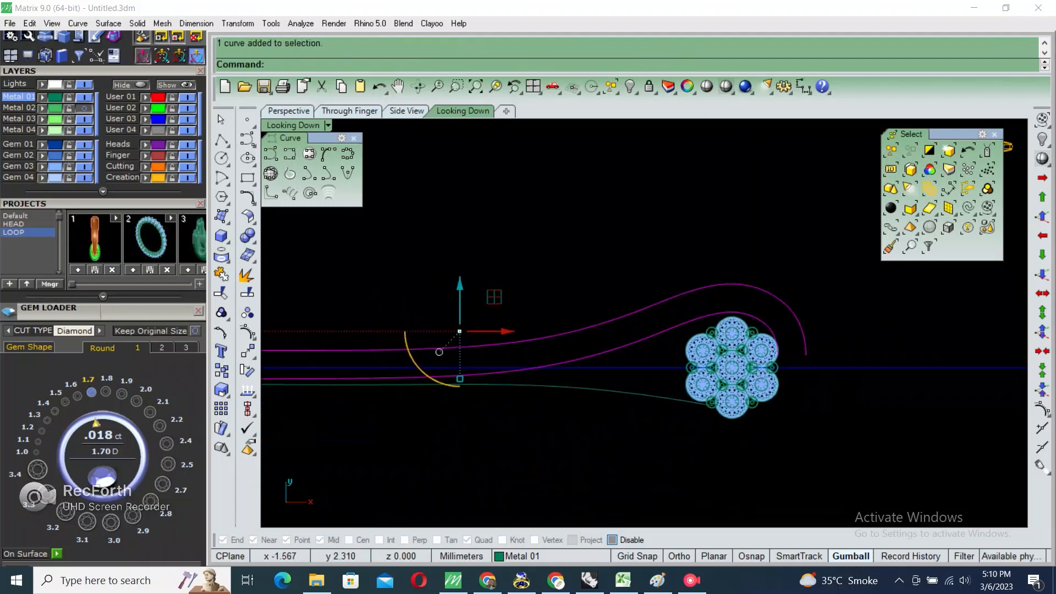
# - Delete the inner offset curve next to the cluster, leaving the outer band curve in place
pyautogui.click(223, 141)
pyautogui.scroll(4, 751, 349)
pyautogui.press('Escape')
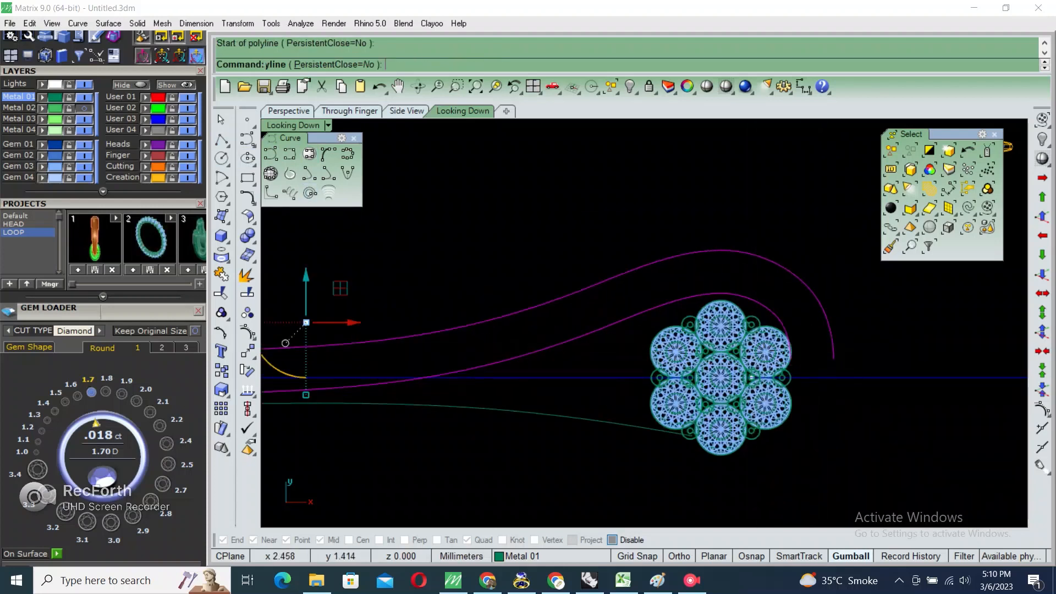
pyautogui.click(788, 337)
pyautogui.press('Delete')
# - Offset the upper band curve inward toward the cluster by 1.4 mm and select both curves
pyautogui.click(786, 269)
pyautogui.moveTo(784, 297); pyautogui.dragTo(737, 308, button='right')
pyautogui.write('o')
pyautogui.press('space')
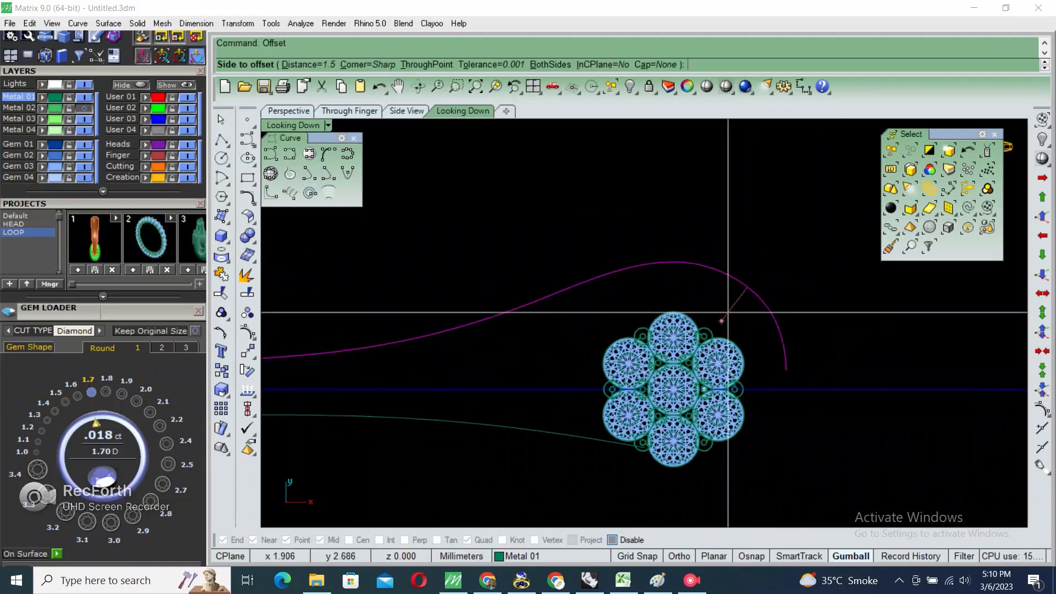
pyautogui.write('1.4')
pyautogui.press('Return')
pyautogui.click(729, 313)
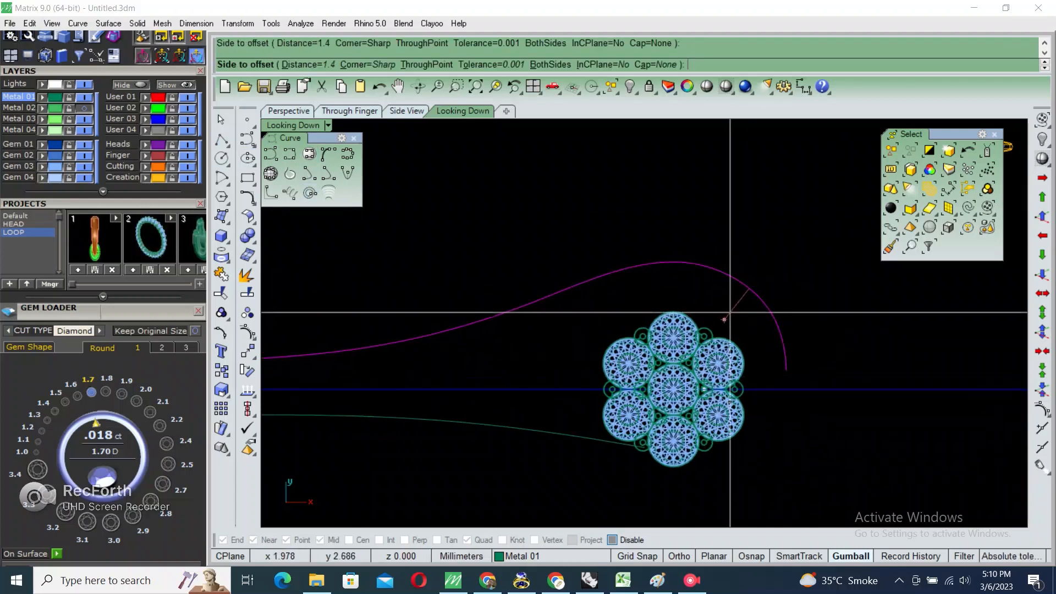
pyautogui.keyDown('shift'); pyautogui.click(723, 317); pyautogui.keyUp('shift')
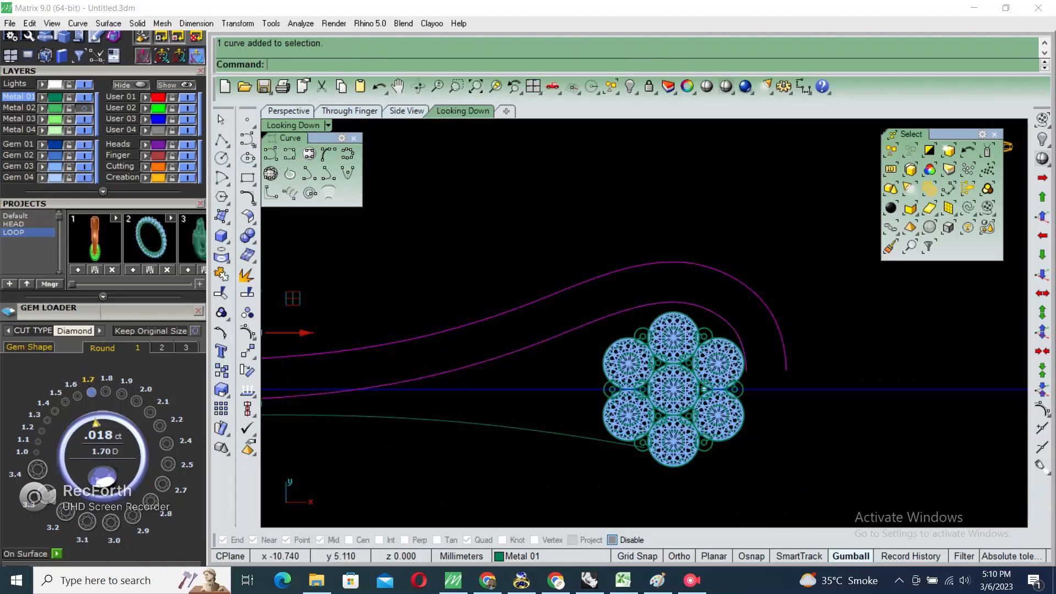
# - Connect the hooked ends of the two band curves with a straight line
pyautogui.click(221, 139)
pyautogui.scroll(4, 735, 378)
pyautogui.keyDown('alt'); pyautogui.click(812, 366); pyautogui.keyUp('alt')
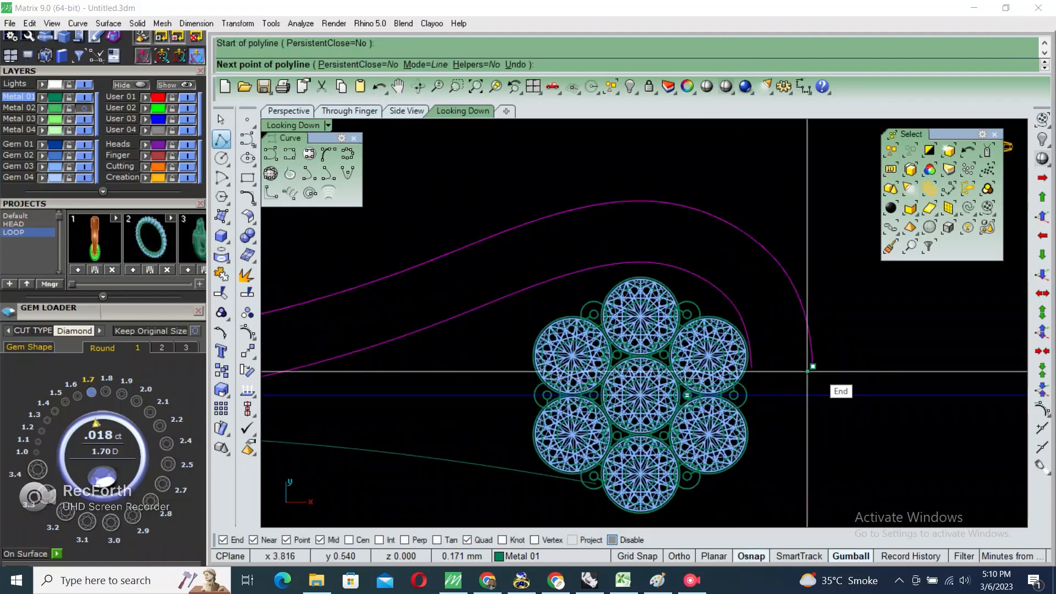
pyautogui.click(752, 367)
pyautogui.press('Return')
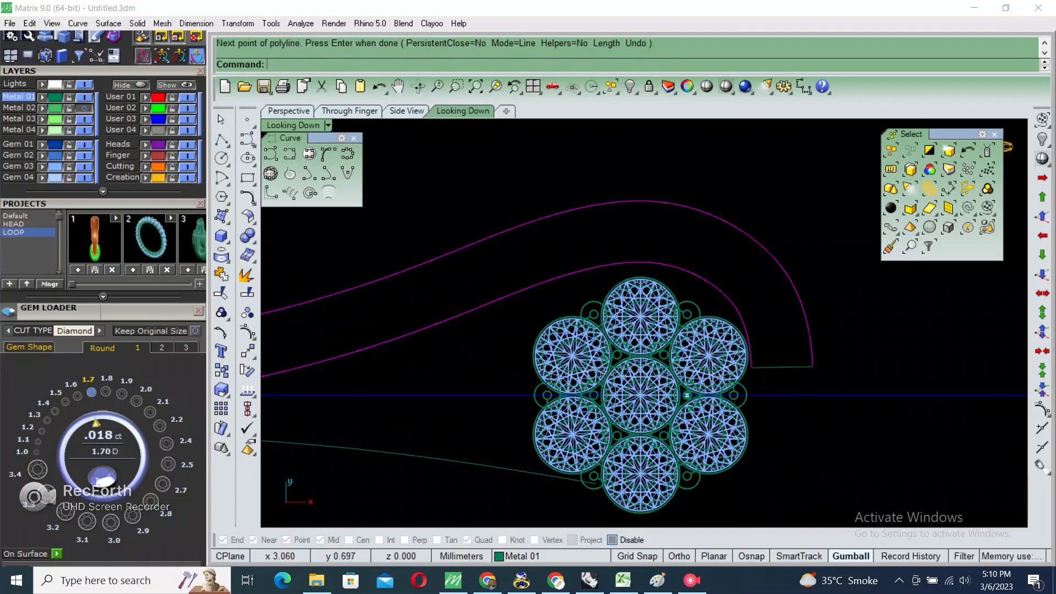
# - Create a two-rail sweep surface along both band curves with the short end line as section, and shade the view
pyautogui.keyDown('shift'); pyautogui.click(773, 366); pyautogui.keyUp('shift')
pyautogui.scroll(-4, 772, 366)
pyautogui.scroll(-3, 762, 366)
pyautogui.write('sweep2')
pyautogui.press('Return')
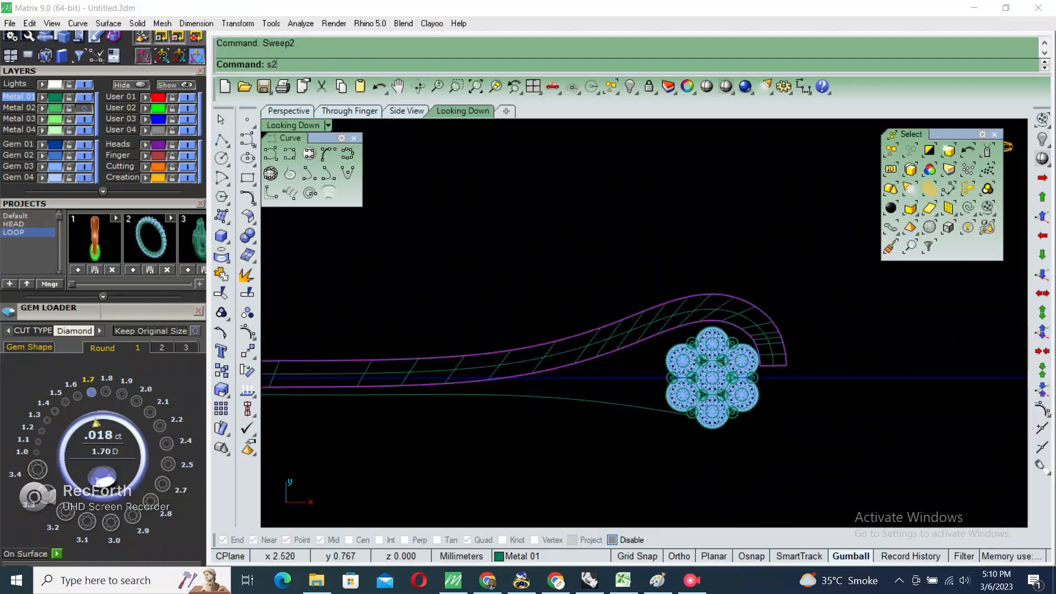
pyautogui.click(726, 87)
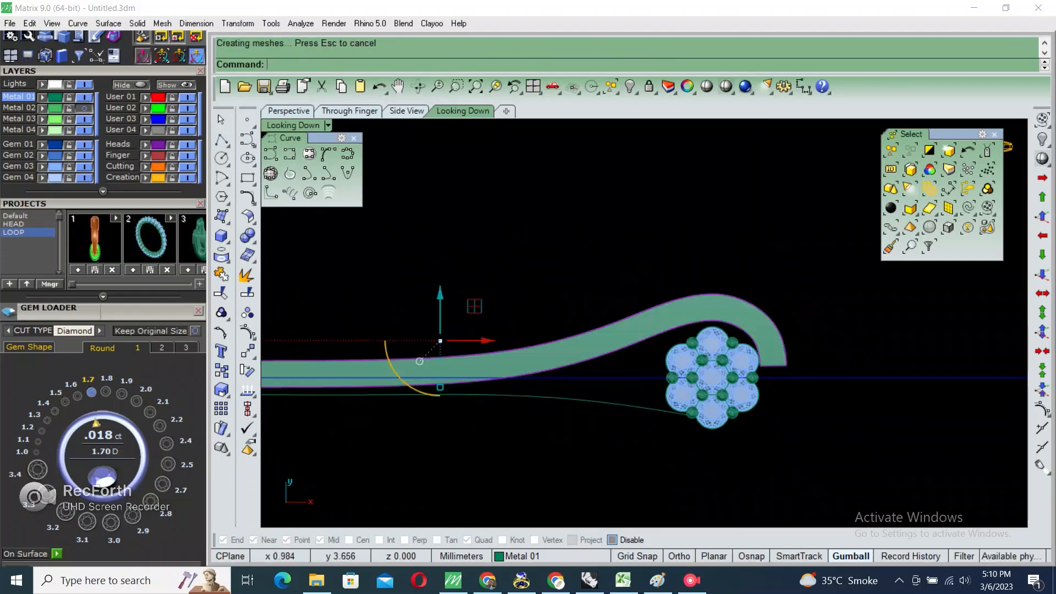
pyautogui.click(739, 311)
# - Lower the last three control points of the lower shank curve slightly, and its last two a little further
pyautogui.click(644, 407)
pyautogui.moveTo(644, 400); pyautogui.dragTo(617, 391, button='right')
pyautogui.scroll(4, 662, 375)
pyautogui.scroll(-6, 671, 384)
pyautogui.scroll(4, 655, 352)
pyautogui.scroll(-2, 654, 369)
pyautogui.press('Return')
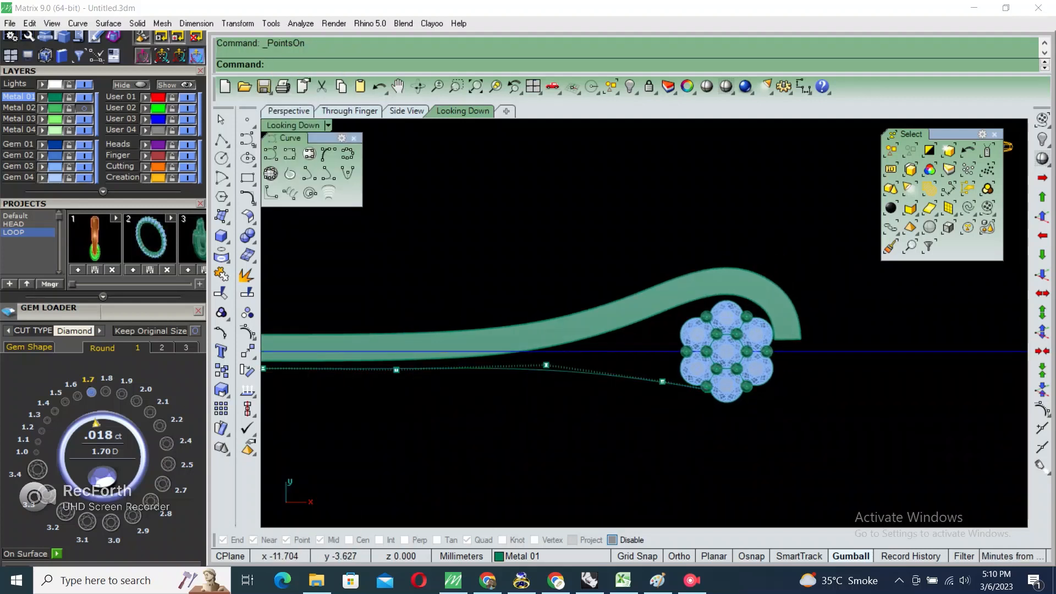
pyautogui.moveTo(724, 417); pyautogui.dragTo(723, 417)
pyautogui.scroll(2, 620, 367)
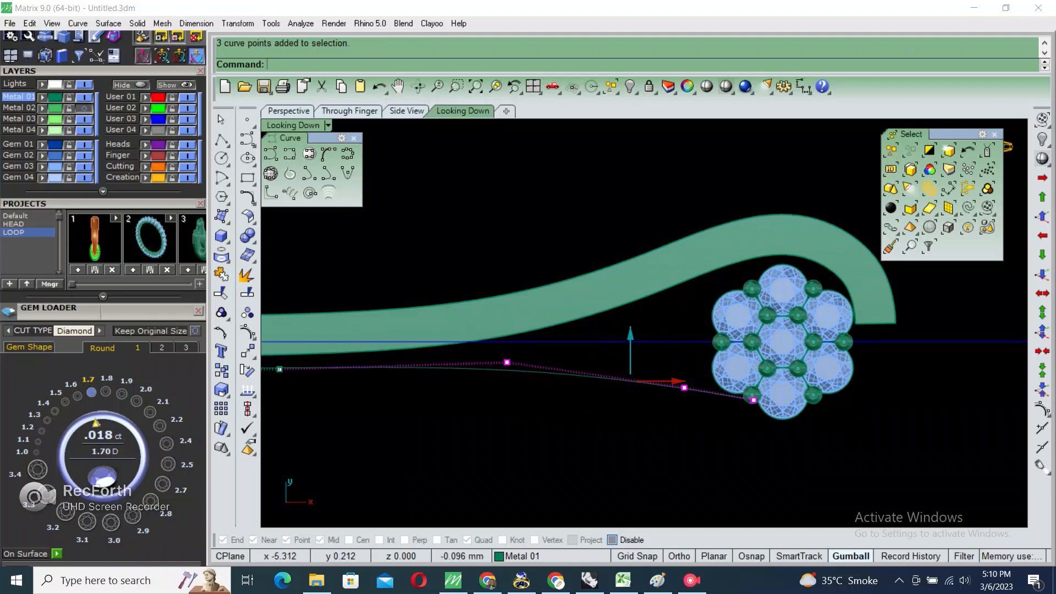
pyautogui.moveTo(630, 336); pyautogui.dragTo(630, 342)
pyautogui.moveTo(632, 479); pyautogui.dragTo(796, 378)
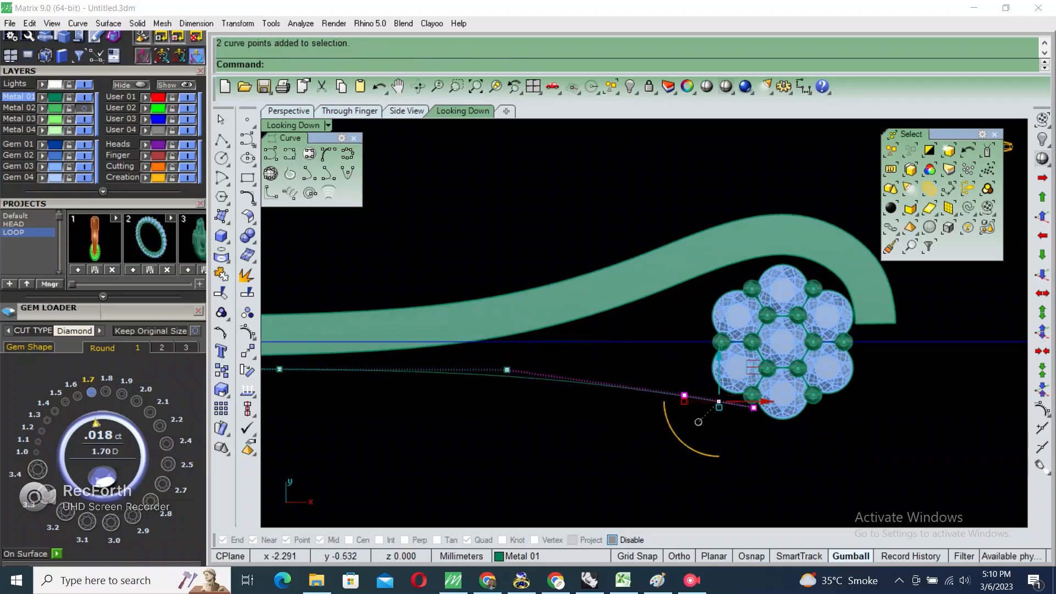
pyautogui.moveTo(718, 357); pyautogui.dragTo(718, 360)
pyautogui.scroll(-4, 781, 380)
pyautogui.press('Escape')
pyautogui.press('Escape')
# - Offset the lower shank curve toward the X axis and loft the two curves into a surface
pyautogui.click(650, 383)
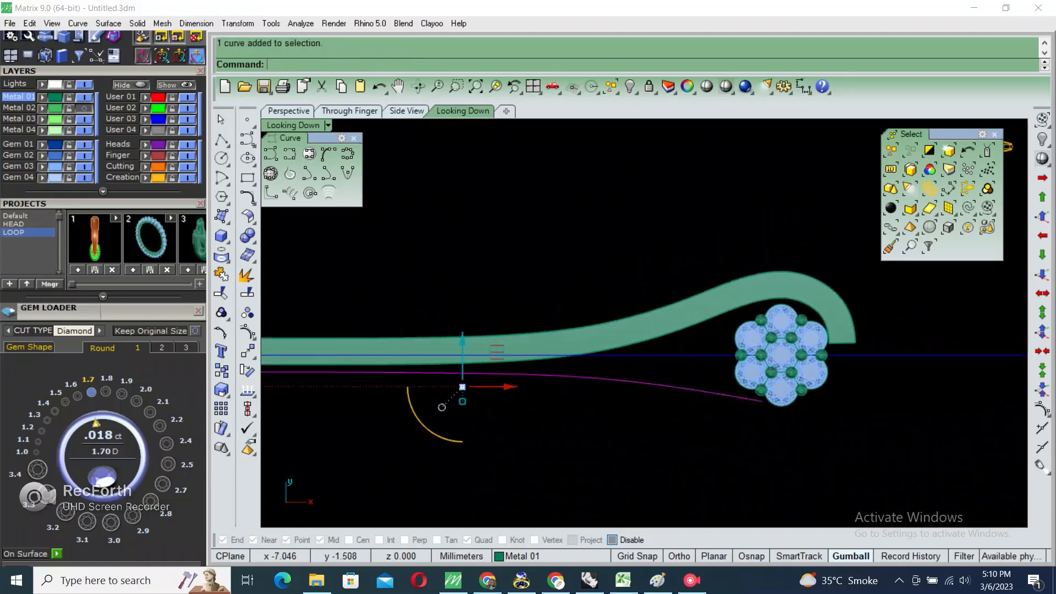
pyautogui.moveTo(664, 381); pyautogui.dragTo(651, 388, button='right')
pyautogui.scroll(4, 650, 387)
pyautogui.rightClick(651, 386)
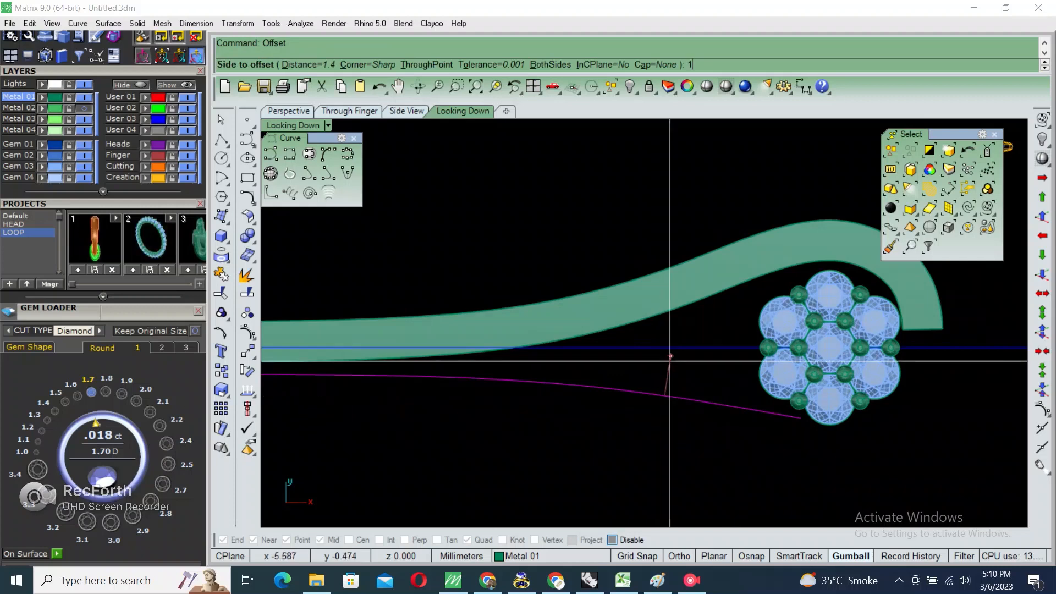
pyautogui.write('1.2')
pyautogui.press('Return')
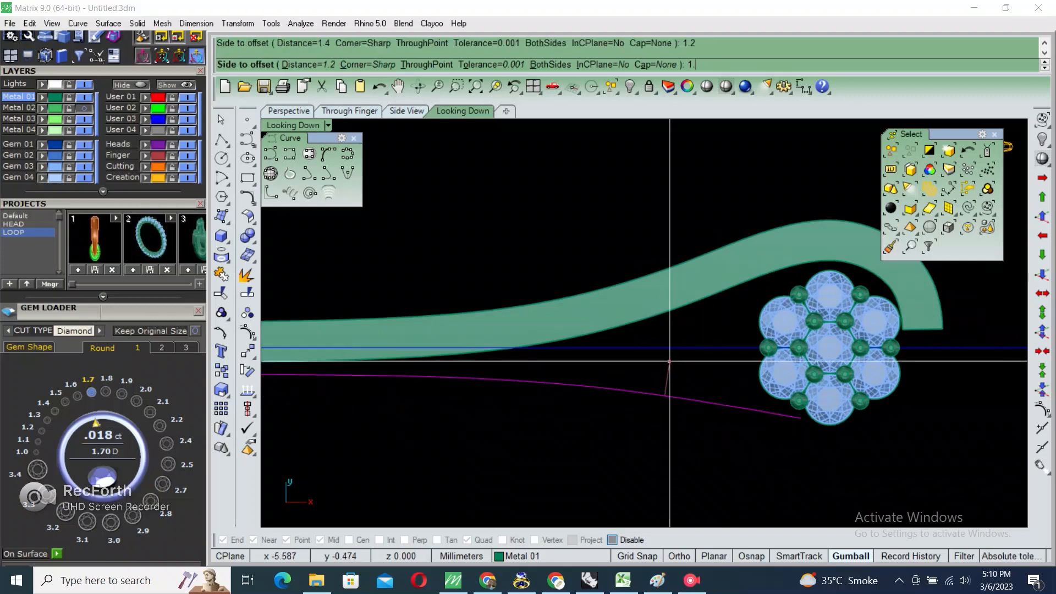
pyautogui.click(669, 363)
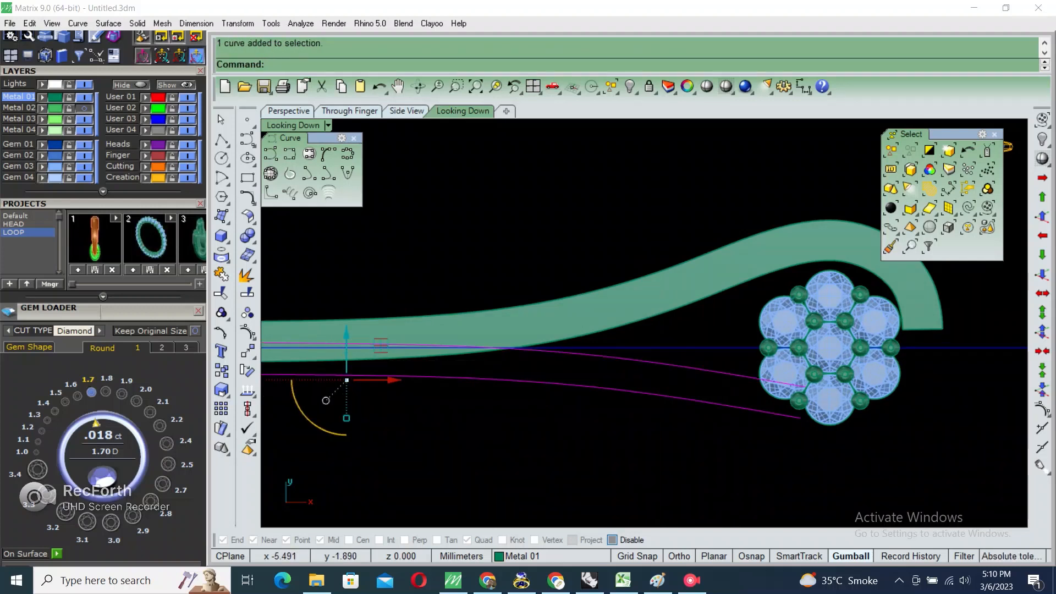
pyautogui.write('lo')
pyautogui.press('Return')
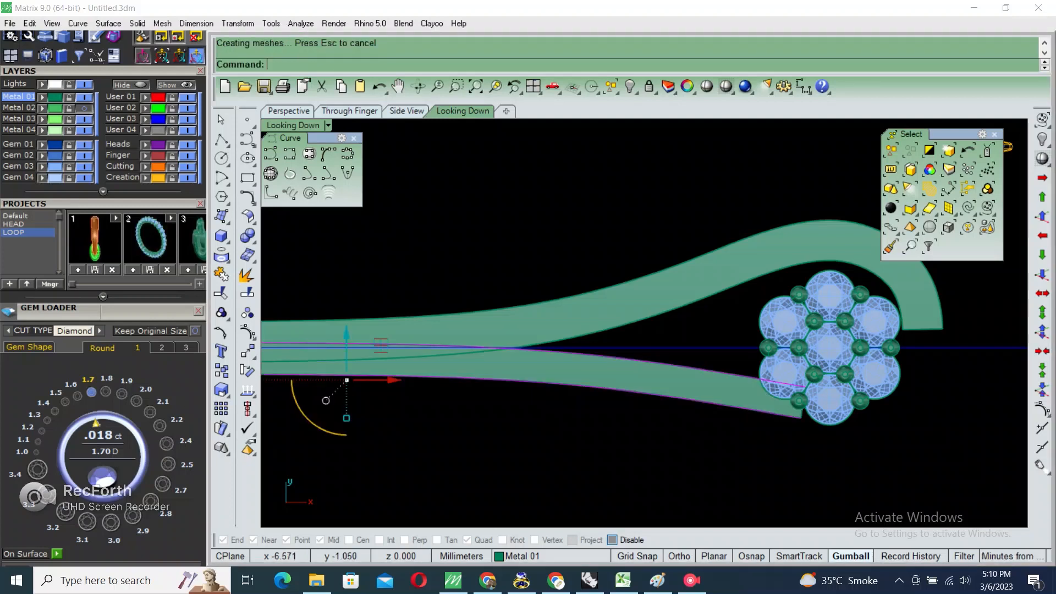
# - Make a 180° rotated copy of both band surfaces about the origin, and compare the layout with the reference picture
pyautogui.click(381, 344)
pyautogui.scroll(-4, 457, 316)
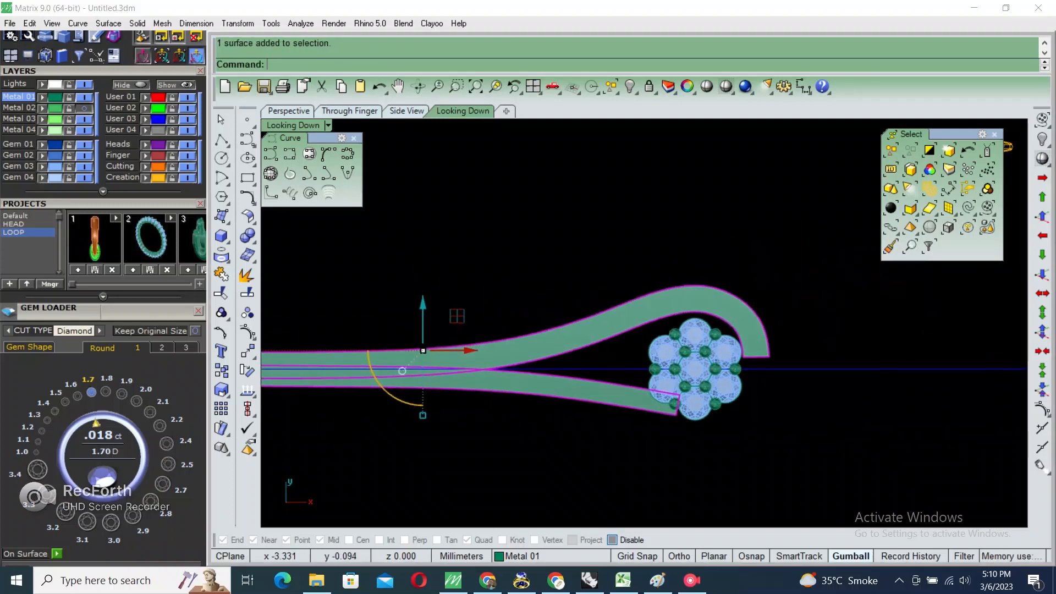
pyautogui.write('ro')
pyautogui.press('Return')
pyautogui.write('0')
pyautogui.press('Return')
pyautogui.write('c')
pyautogui.press('Return')
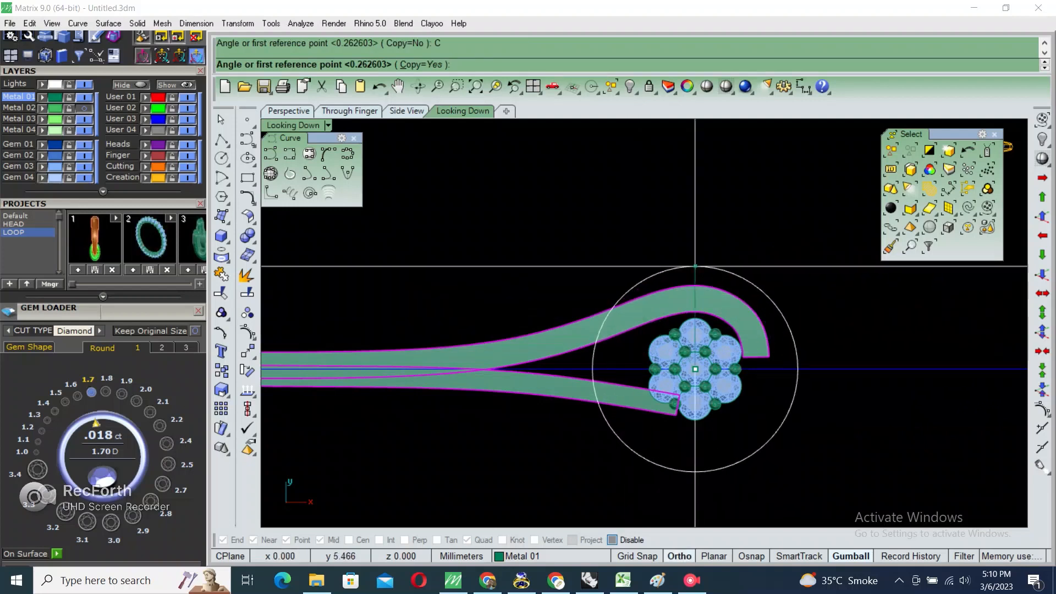
pyautogui.click(695, 261)
pyautogui.click(695, 476)
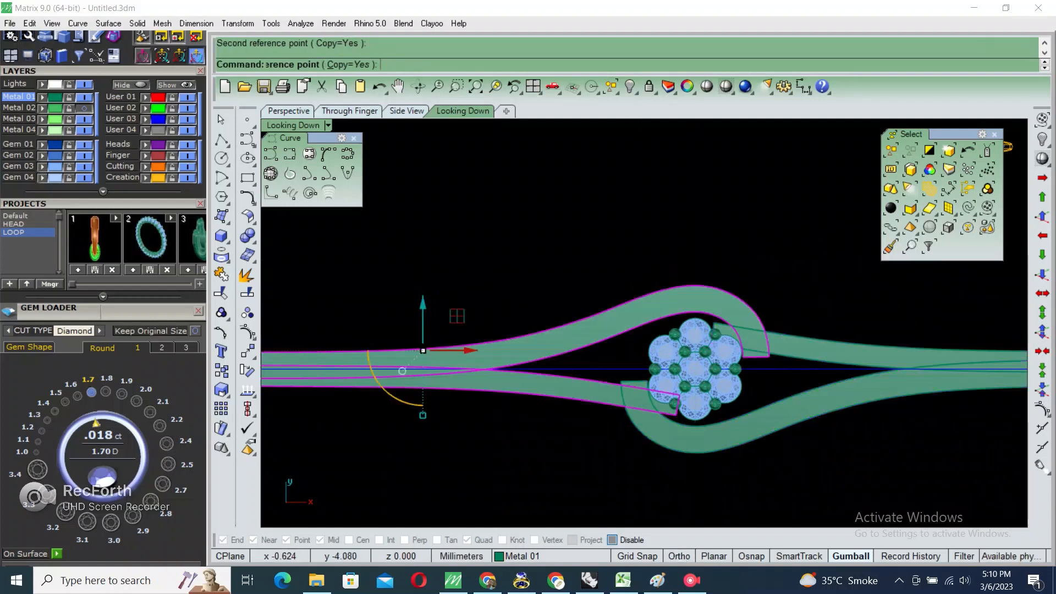
pyautogui.press('Escape')
pyautogui.scroll(-2, 764, 365)
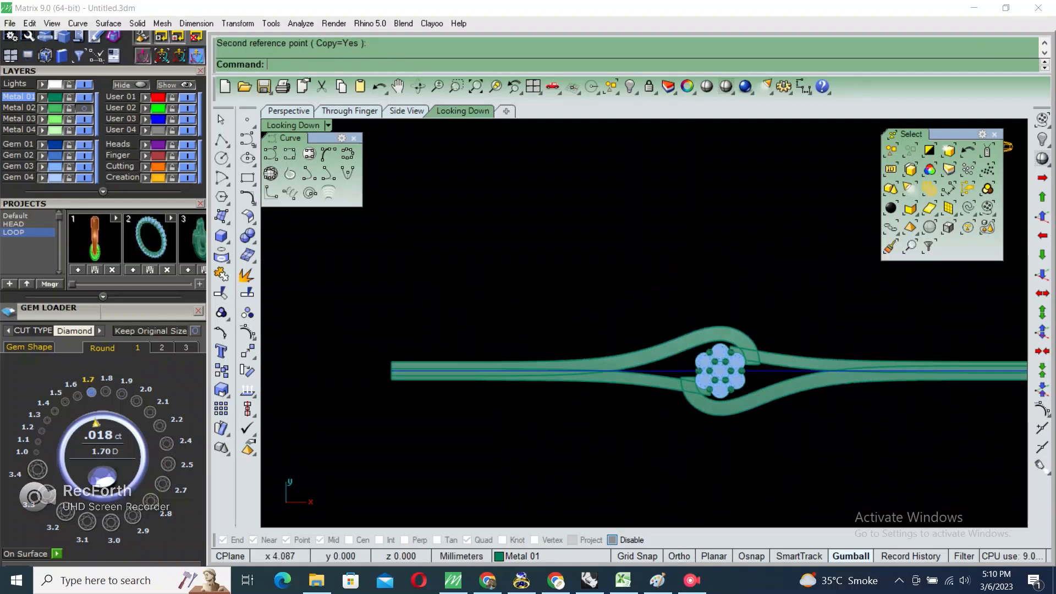
pyautogui.scroll(3, 675, 376)
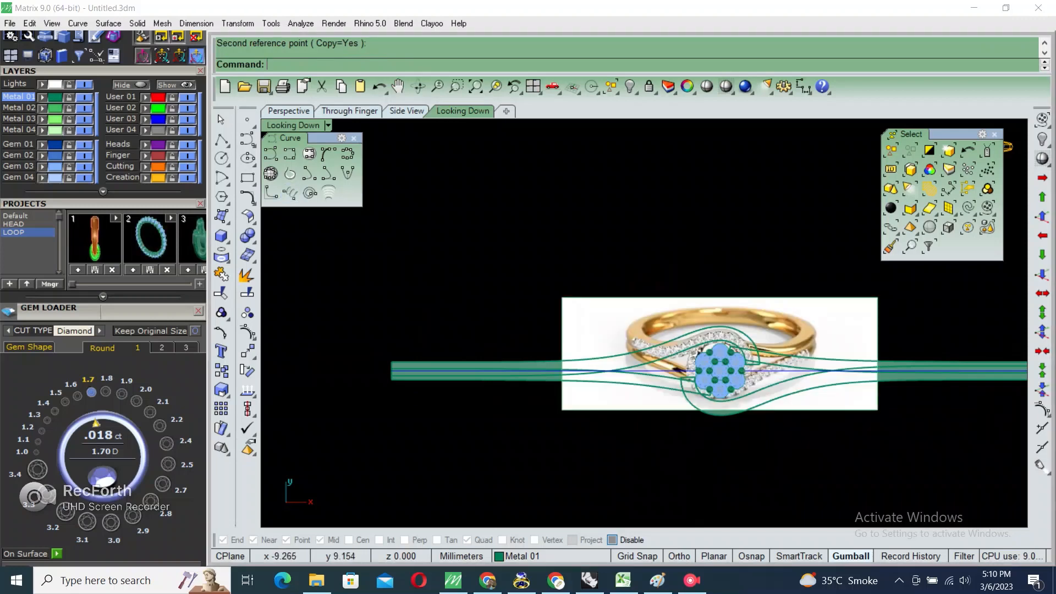
pyautogui.press('Down')
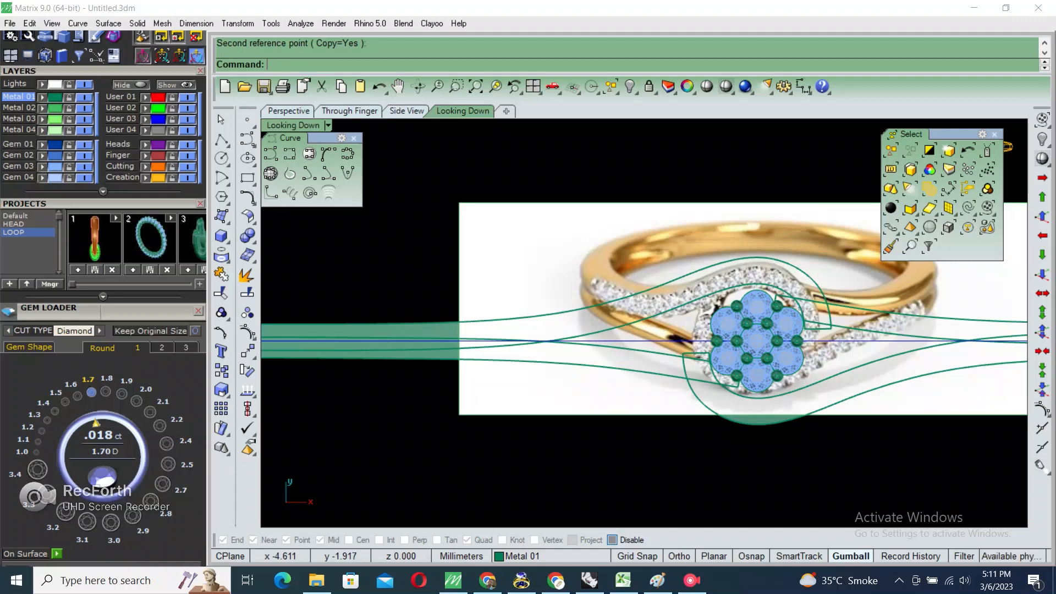
pyautogui.scroll(-1, 635, 362)
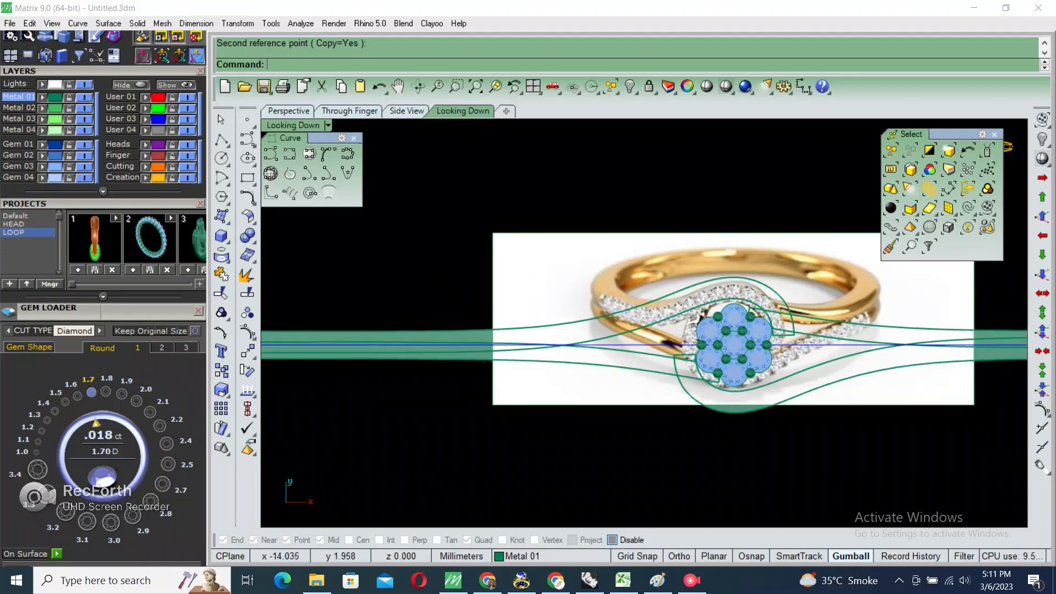
pyautogui.scroll(2, 709, 365)
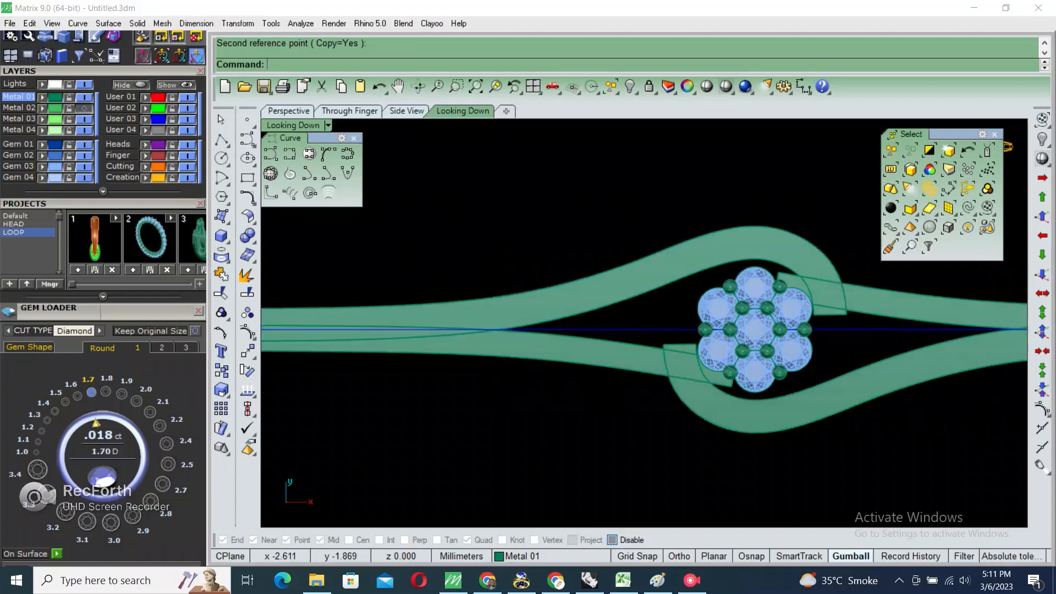
pyautogui.click(352, 338)
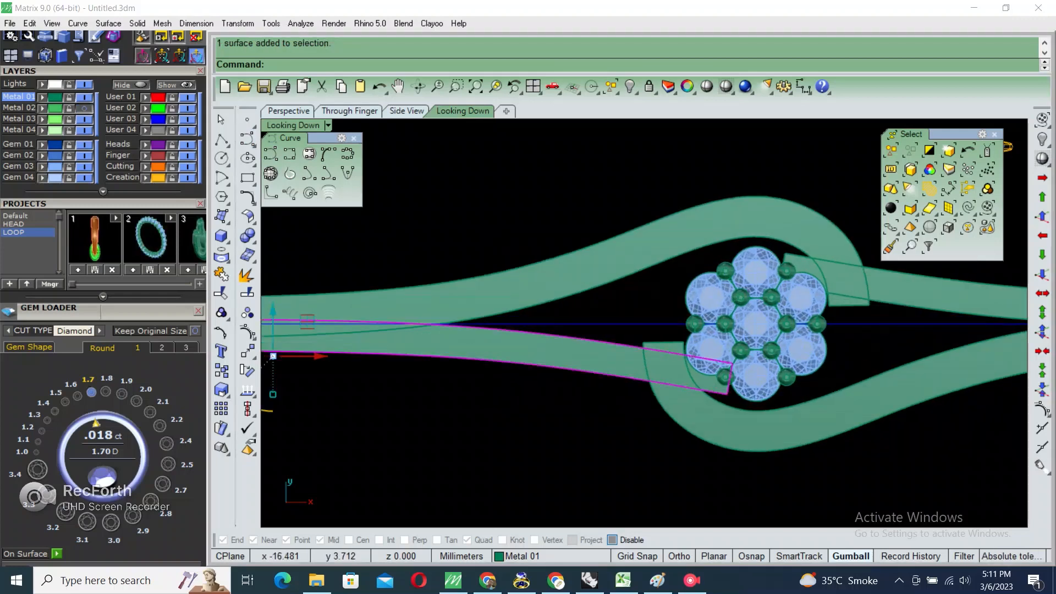
pyautogui.click(221, 139)
pyautogui.scroll(2, 657, 297)
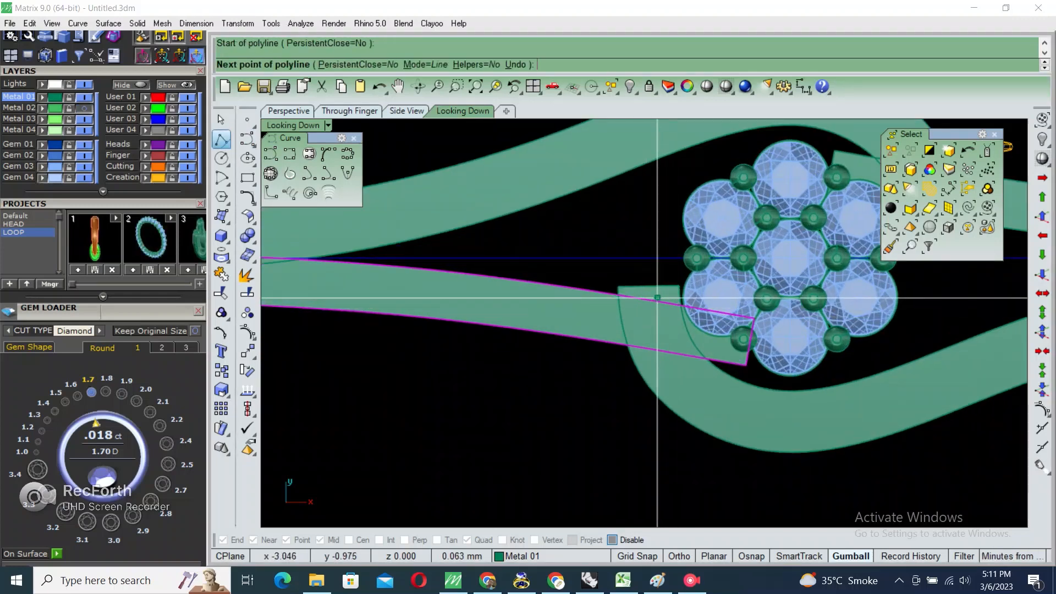
pyautogui.press('Escape')
pyautogui.click(667, 400)
pyautogui.moveTo(667, 400); pyautogui.dragTo(426, 502, button='right')
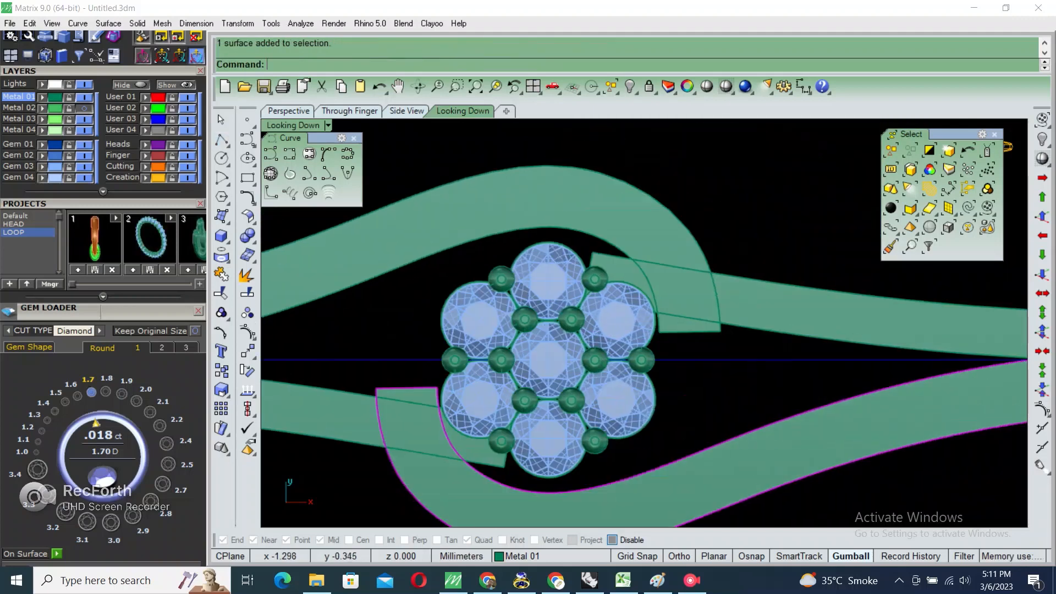
pyautogui.moveTo(490, 374); pyautogui.dragTo(488, 373, button='right')
# - Draw a short straight polyline across the hooked end of the upper band surface
pyautogui.click(430, 221)
pyautogui.press('Return')
pyautogui.scroll(2, 625, 305)
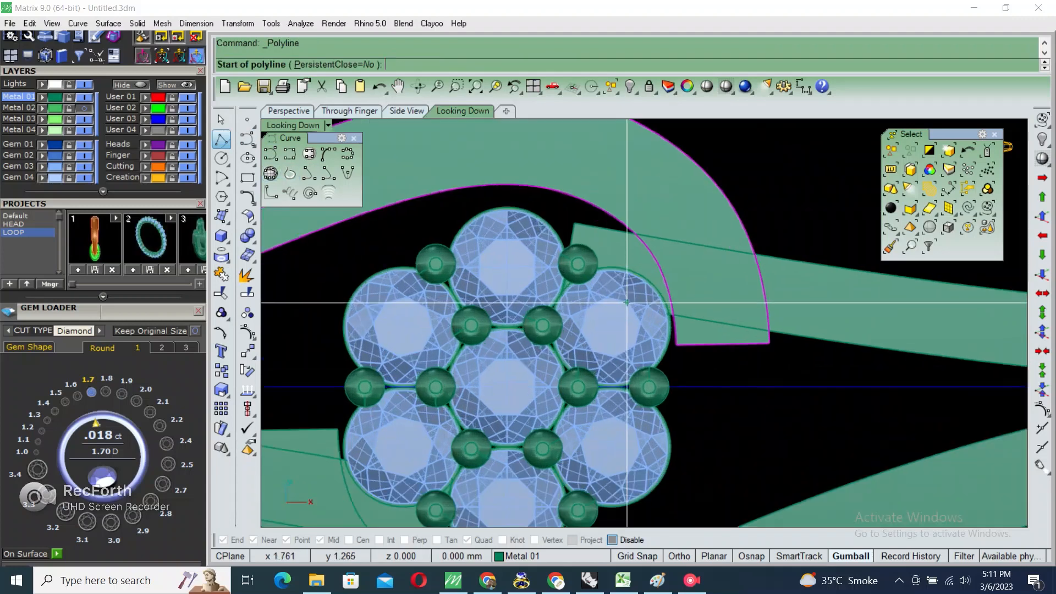
pyautogui.click(653, 278)
pyautogui.click(783, 286)
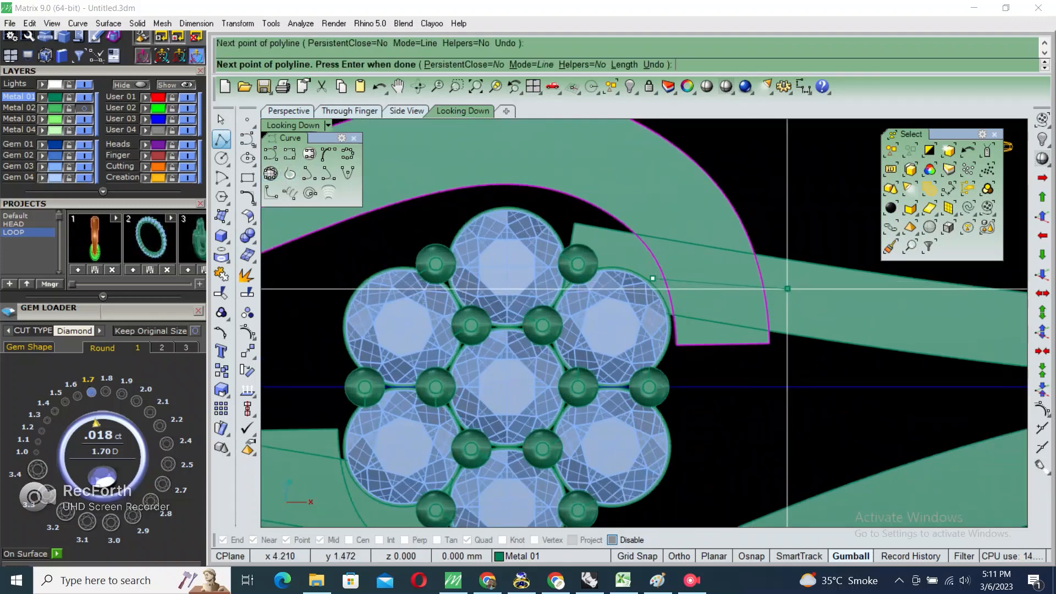
pyautogui.press('Return')
# - Split the upper band surface with the short line and delete the cut-off tip
pyautogui.write('split')
pyautogui.press('Return')
pyautogui.press('Return')
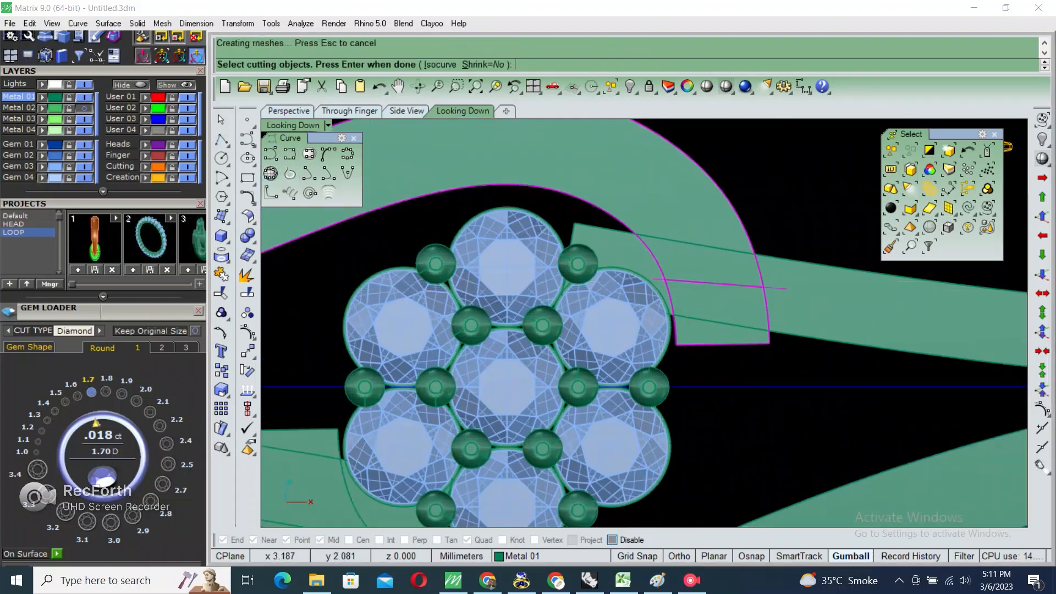
pyautogui.click(715, 319)
pyautogui.scroll(-3, 733, 259)
pyautogui.press('Delete')
pyautogui.scroll(-4, 759, 320)
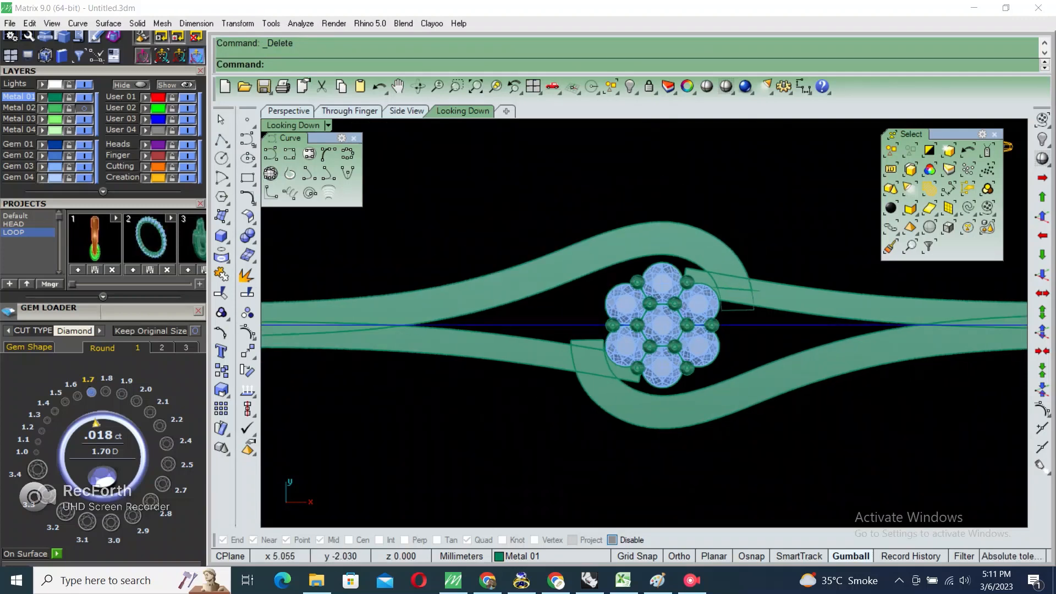
# - Delete the two rotated band surfaces, the cutting line and the leftover end curve at the hook
pyautogui.click(781, 375)
pyautogui.press('Delete')
pyautogui.click(794, 302)
pyautogui.press('Delete')
pyautogui.moveTo(695, 212); pyautogui.dragTo(783, 329)
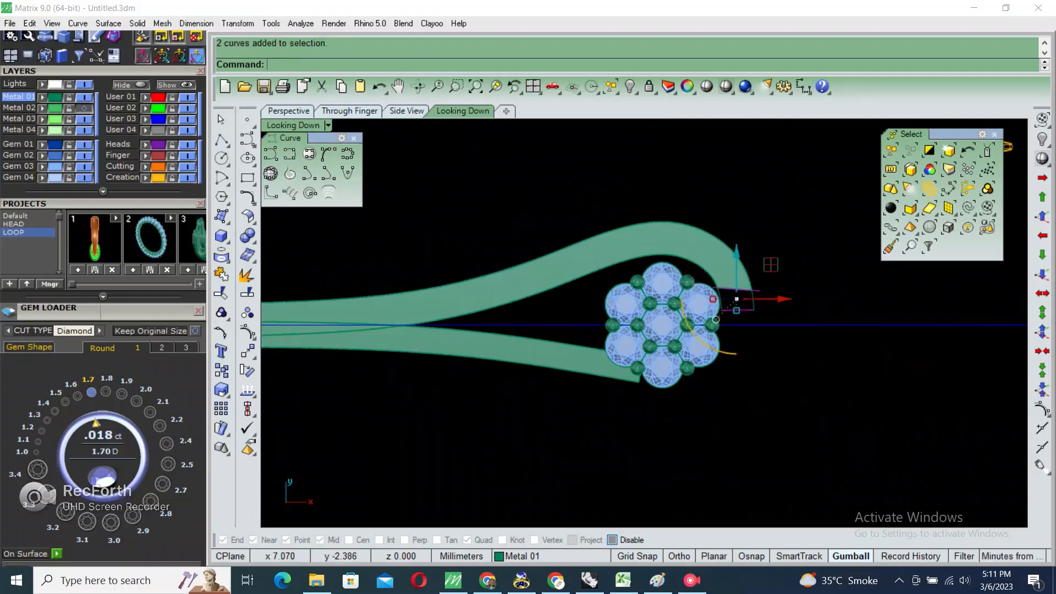
pyautogui.press('Delete')
# - Extrude both remaining band surfaces into solids with a distance of -3, and delete the source surfaces
pyautogui.click(566, 357)
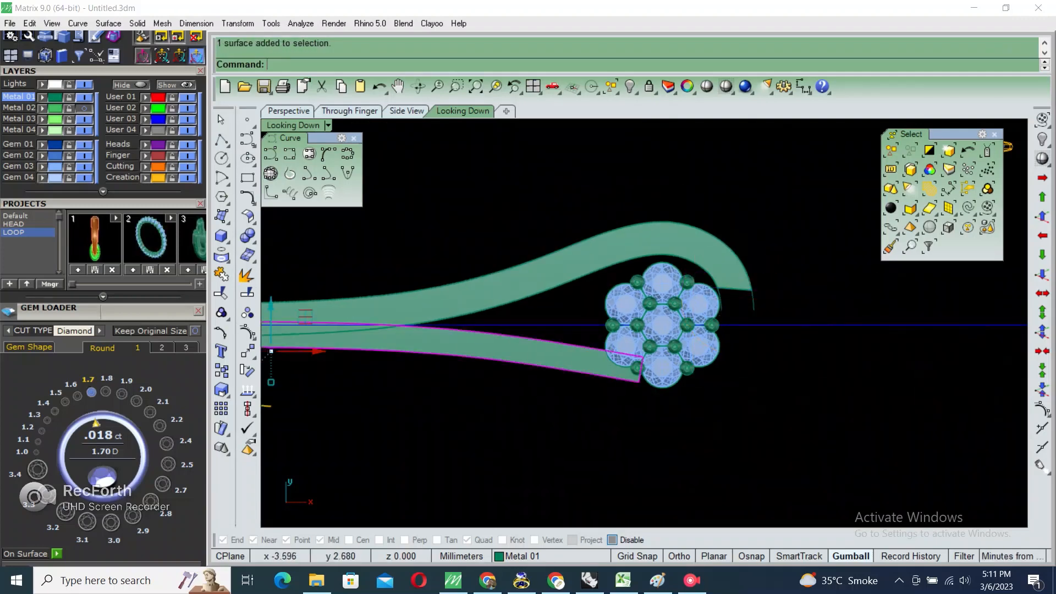
pyautogui.keyDown('shift'); pyautogui.click(575, 264); pyautogui.keyUp('shift')
pyautogui.doubleClick(293, 126)
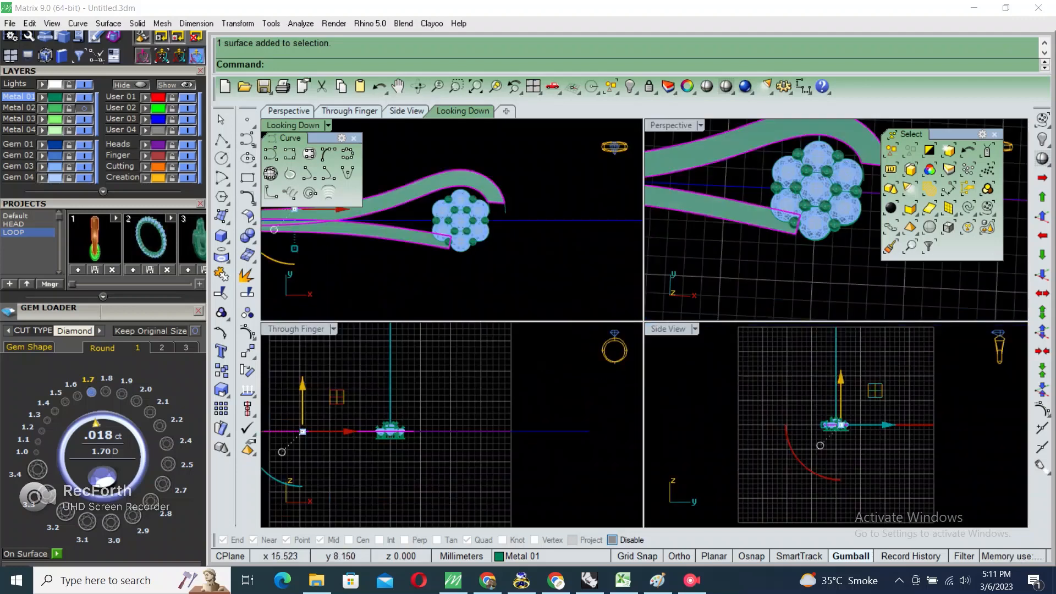
pyautogui.doubleClick(671, 126)
pyautogui.moveTo(746, 231); pyautogui.dragTo(746, 135, button='right')
pyautogui.write('e')
pyautogui.press('Return')
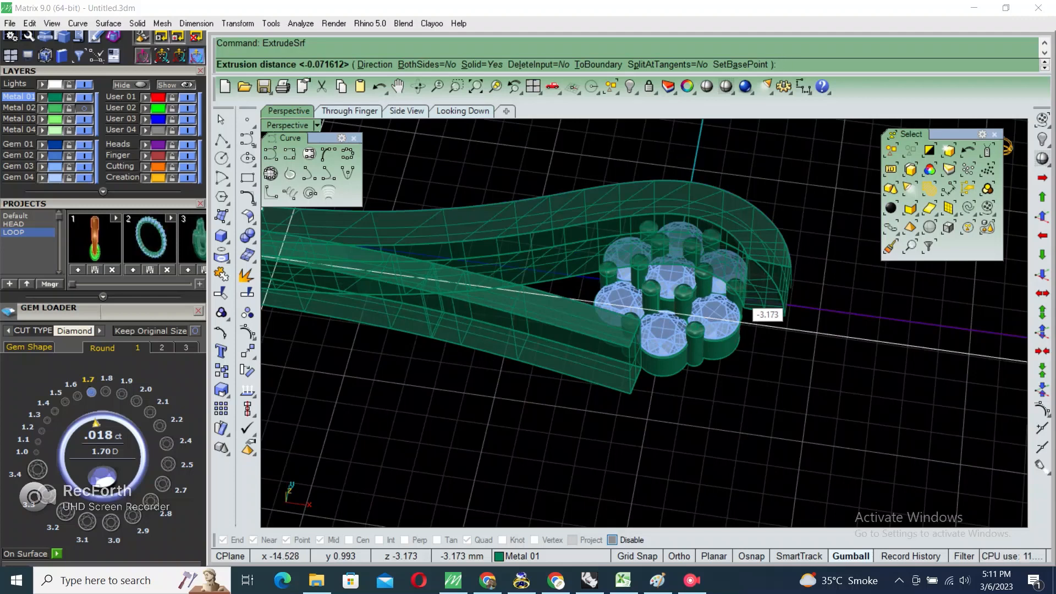
pyautogui.click(751, 311)
pyautogui.hotkey('ctrl', 'z')
pyautogui.press('Return')
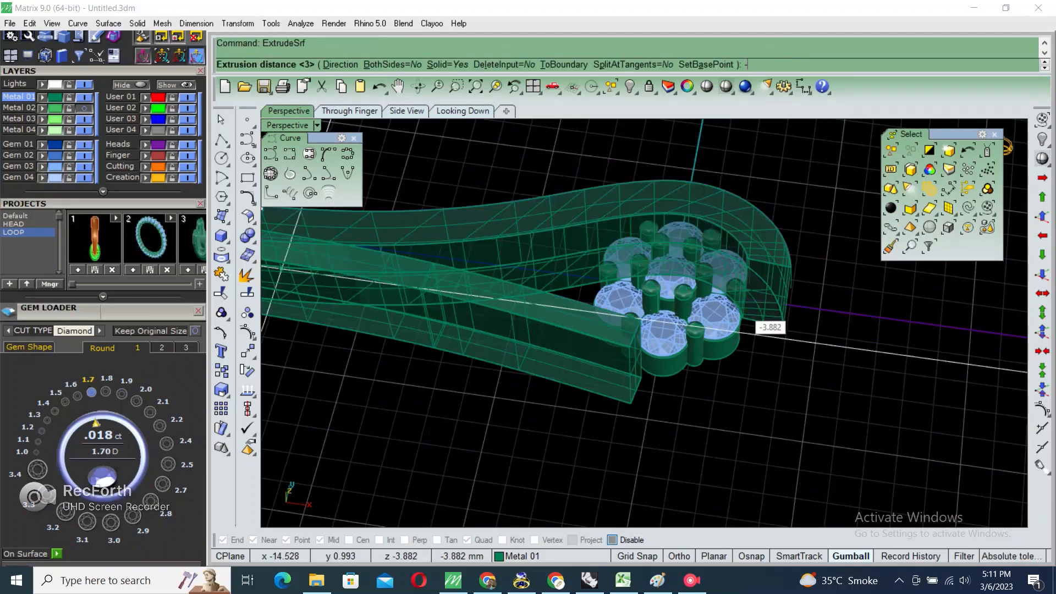
pyautogui.write('-3')
pyautogui.press('Return')
pyautogui.press('Delete')
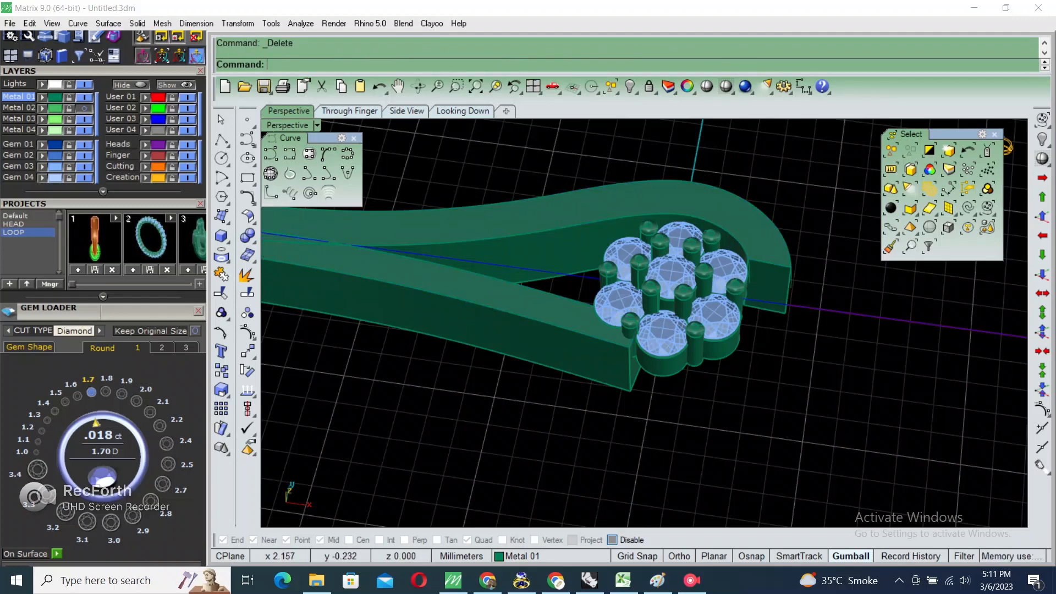
# - Raise the whole seven-stone head vertically so that its stones sit above the top of the bands
pyautogui.moveTo(690, 371); pyautogui.dragTo(681, 268, button='right')
pyautogui.click(677, 309)
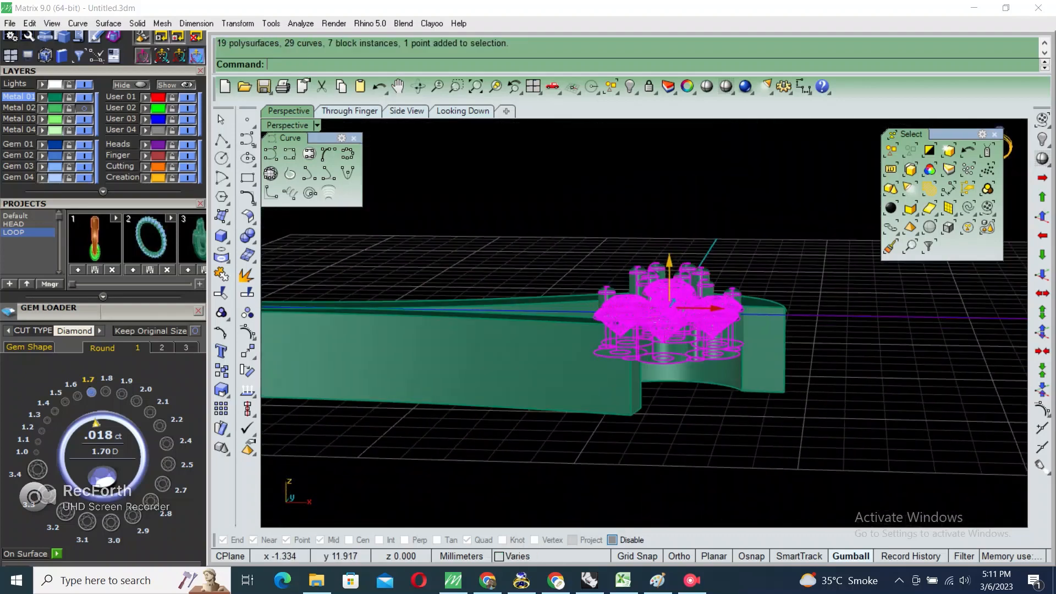
pyautogui.click(669, 263)
pyautogui.press('Return')
pyautogui.click(752, 261)
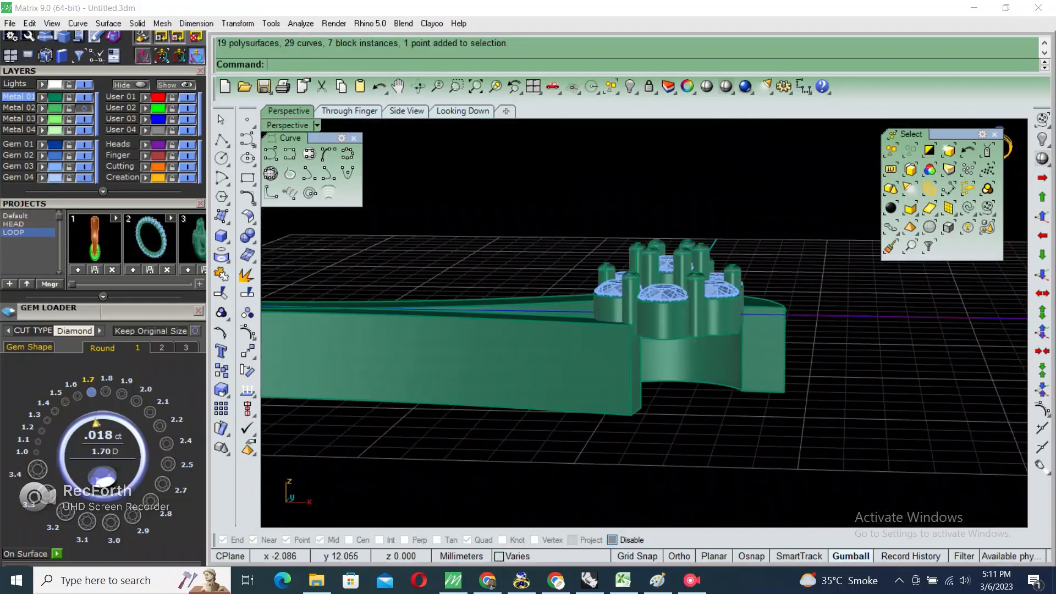
pyautogui.moveTo(749, 265); pyautogui.dragTo(742, 341, button='right')
# - Make a 180° rotated copy of both band solids about the origin
pyautogui.click(589, 330)
pyautogui.moveTo(592, 332); pyautogui.dragTo(640, 353, button='right')
pyautogui.click(605, 211)
pyautogui.keyDown('shift'); pyautogui.click(601, 325); pyautogui.keyUp('shift')
pyautogui.scroll(-2, 632, 363)
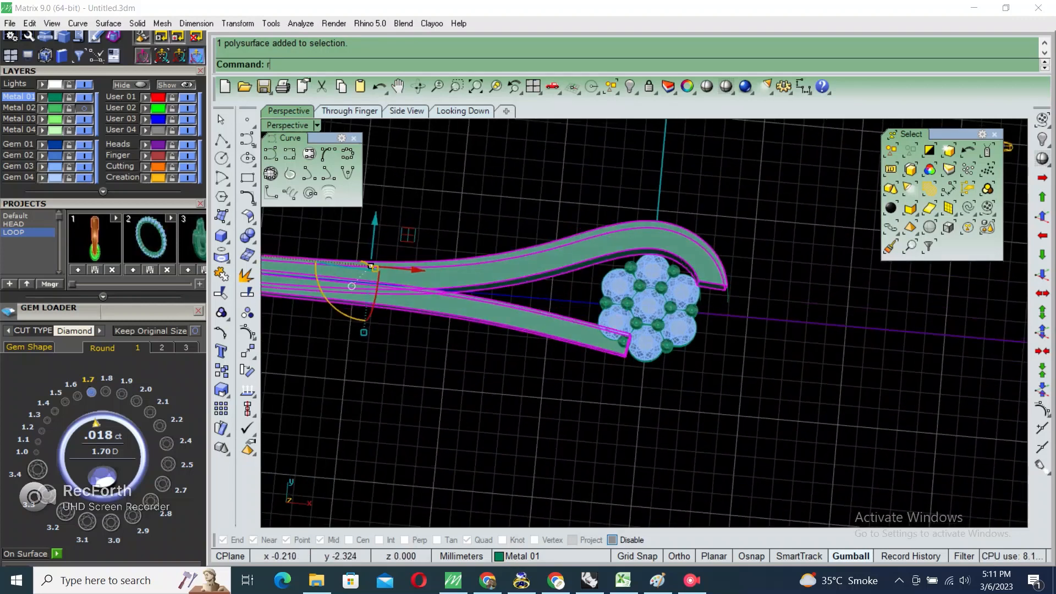
pyautogui.press('Return')
pyautogui.write('0')
pyautogui.press('Return')
pyautogui.click(657, 214)
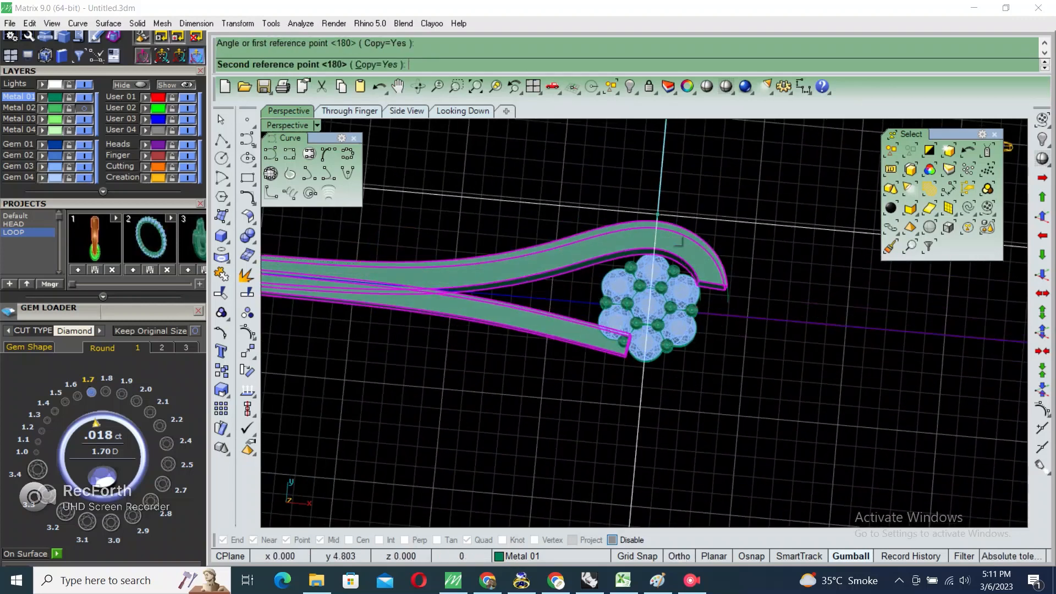
pyautogui.keyDown('shift'); pyautogui.click(652, 404); pyautogui.keyUp('shift')
pyautogui.press('Return')
pyautogui.moveTo(652, 404)
pyautogui.mouseDown(button='right')
pyautogui.moveTo(630, 333)
pyautogui.moveTo(673, 367)
pyautogui.moveTo(648, 327)
pyautogui.moveTo(627, 374)
pyautogui.moveTo(657, 393)
pyautogui.mouseUp(button='right')
# - Put a CPlane-aligned control cage with 8 points in X, Y and Z around the original hooked band solid
pyautogui.scroll(3, 654, 246)
pyautogui.click(668, 206)
pyautogui.moveTo(698, 231); pyautogui.dragTo(558, 313, button='right')
pyautogui.moveTo(668, 335); pyautogui.dragTo(624, 367, button='right')
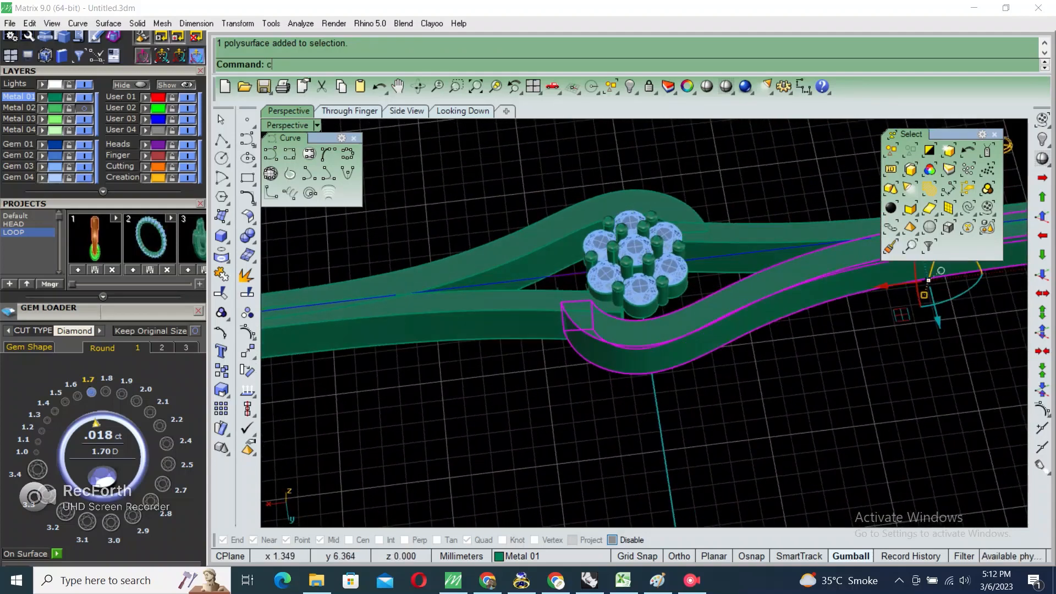
pyautogui.press('F4')
pyautogui.click(358, 65)
pyautogui.click(360, 65)
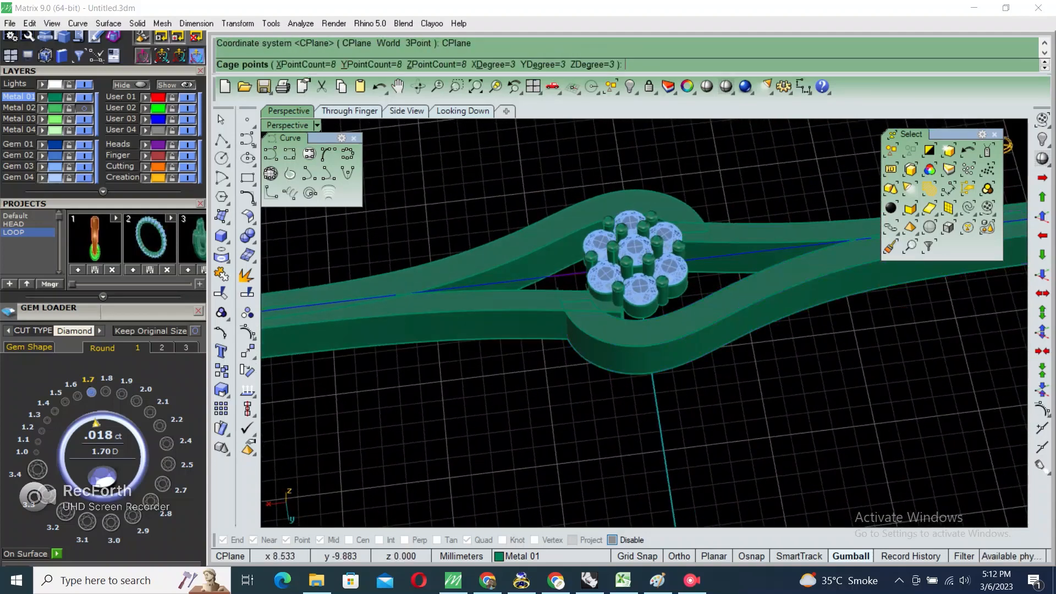
# - Lower the cage control points around the hooked tip of the band in 0.1 mm moves along Z
pyautogui.moveTo(472, 240); pyautogui.dragTo(448, 276, button='right')
pyautogui.moveTo(552, 353)
pyautogui.mouseDown(button='right')
pyautogui.moveTo(567, 379)
pyautogui.moveTo(548, 335)
pyautogui.mouseUp(button='right')
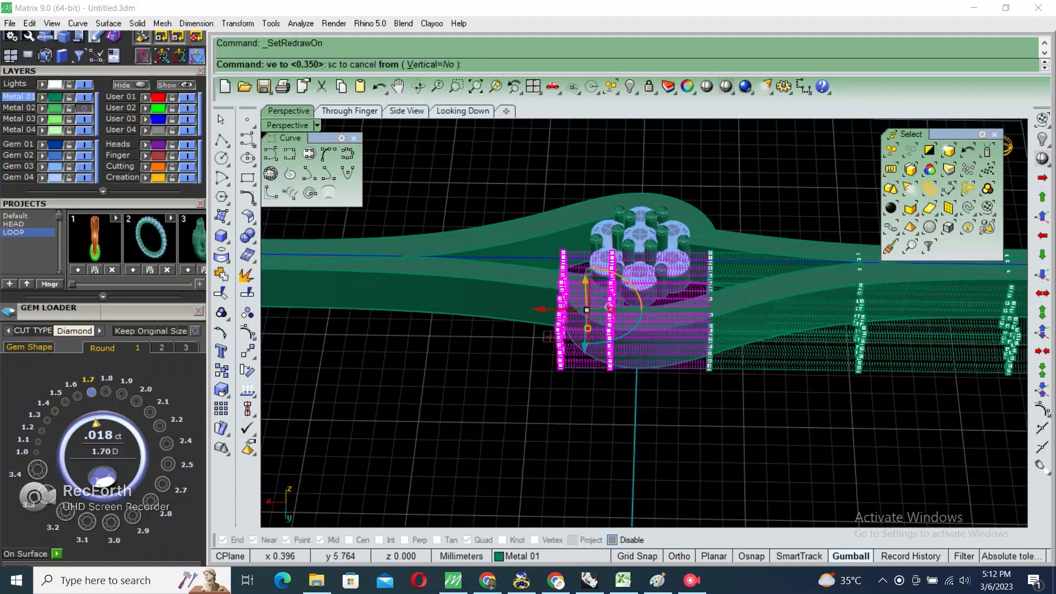
pyautogui.moveTo(609, 306); pyautogui.dragTo(490, 277, button='right')
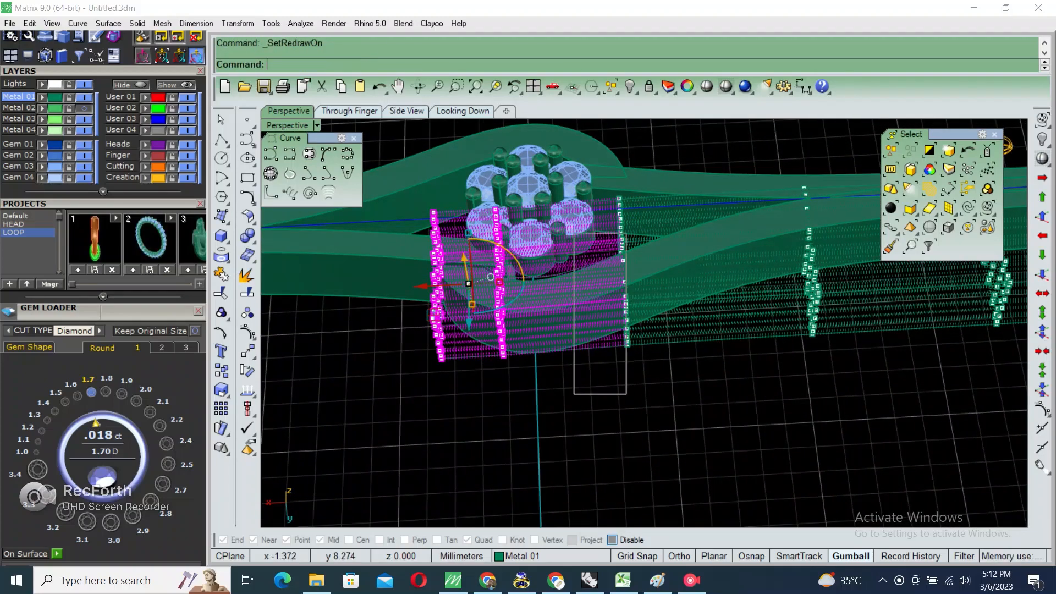
pyautogui.moveTo(605, 334)
pyautogui.mouseDown(button='right')
pyautogui.moveTo(614, 263)
pyautogui.moveTo(641, 275)
pyautogui.moveTo(624, 330)
pyautogui.mouseUp(button='right')
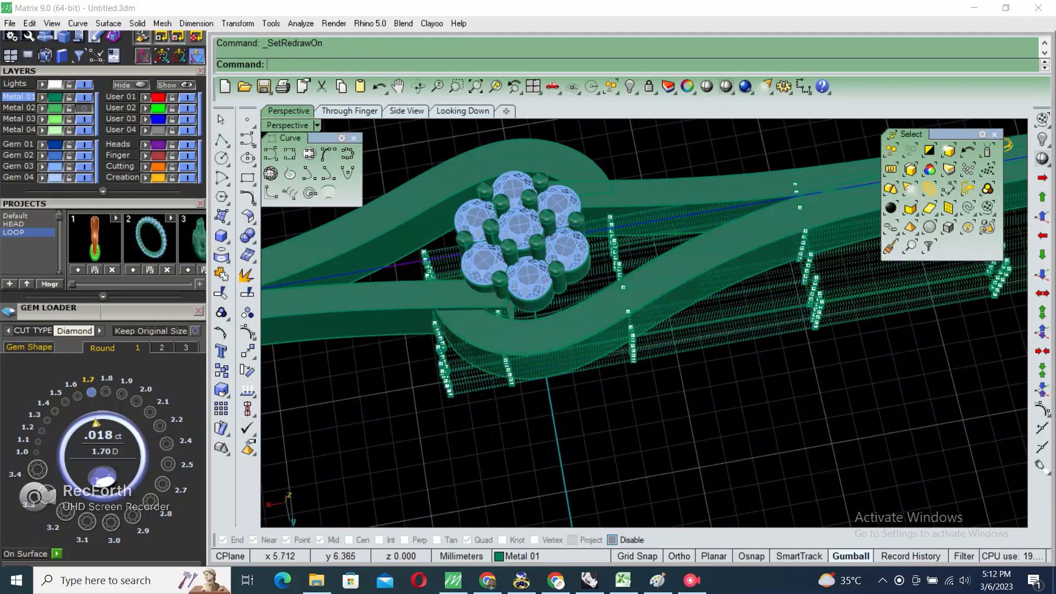
pyautogui.moveTo(398, 425); pyautogui.dragTo(546, 204)
pyautogui.click(1042, 274)
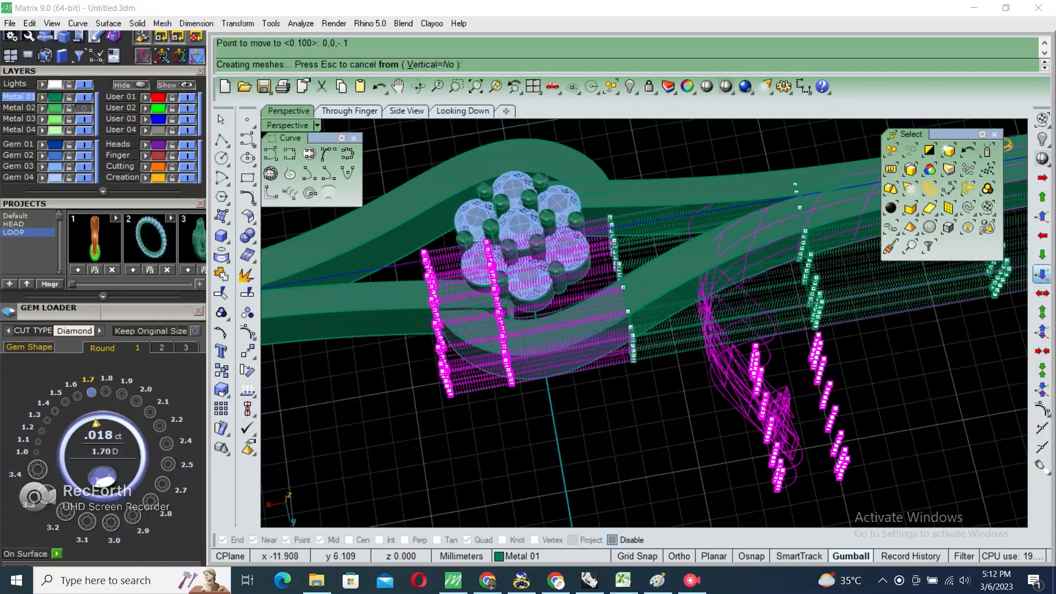
# - Leave cage point editing, and delete the cage and the two rotated band solids
pyautogui.press('Escape')
pyautogui.press('Escape')
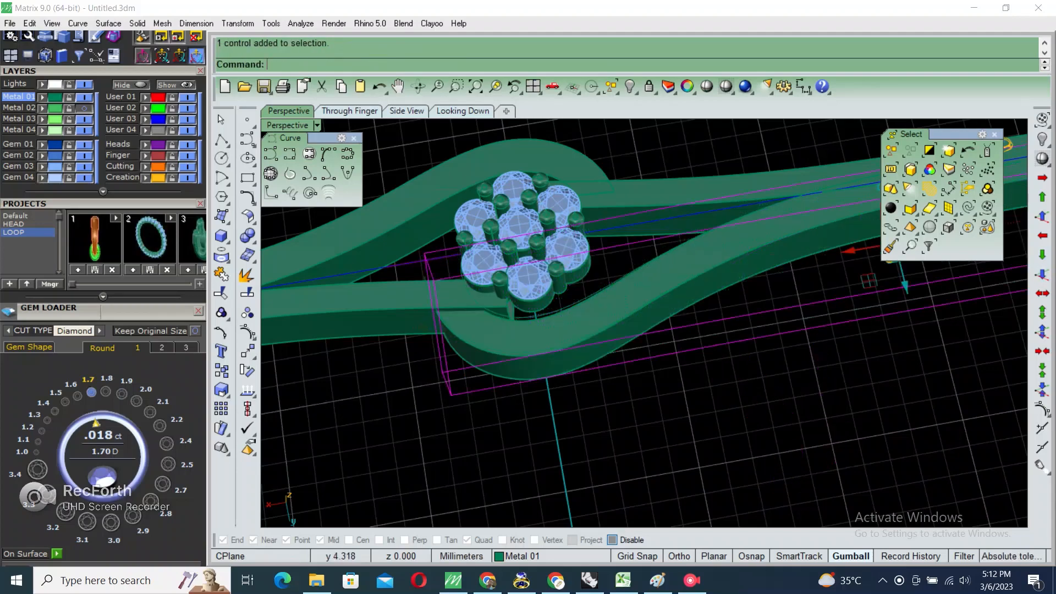
pyautogui.press('Delete')
pyautogui.press('Delete')
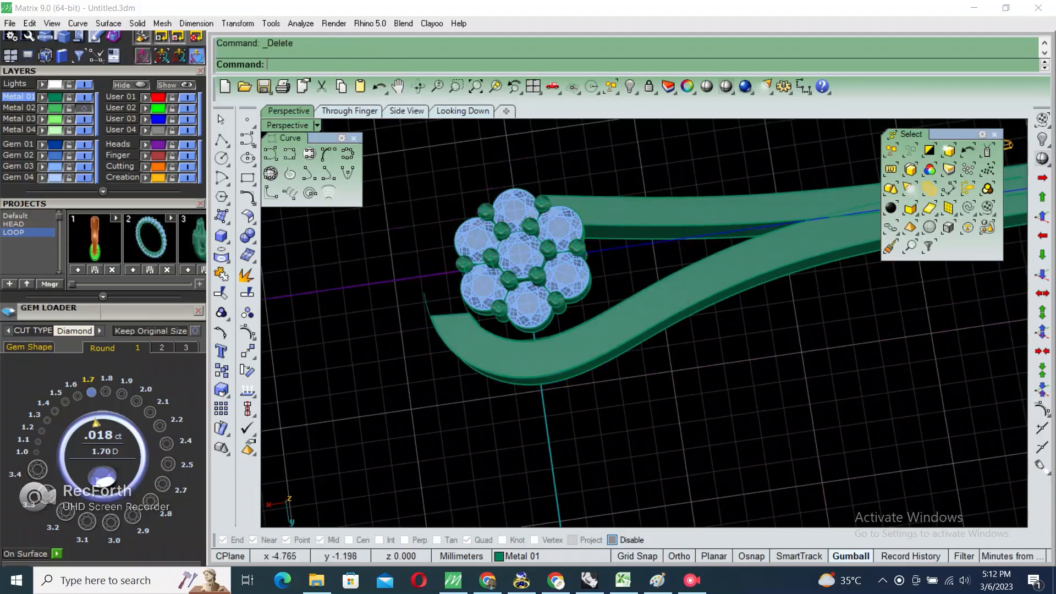
# - Bring back the hidden ring circle curves around the head
pyautogui.scroll(-6, 649, 212)
pyautogui.moveTo(649, 212); pyautogui.dragTo(489, 192, button='right')
pyautogui.hotkey('ctrl', 'shift', 'h')
pyautogui.moveTo(633, 242); pyautogui.dragTo(586, 272, button='right')
pyautogui.press('Return')
pyautogui.scroll(6, 590, 306)
# - Try to flow both band solids from the straight base line onto the inner ring circle, and undo the flow
pyautogui.click(592, 309)
pyautogui.keyDown('shift'); pyautogui.click(624, 224); pyautogui.keyUp('shift')
pyautogui.press('Return')
pyautogui.click(730, 274)
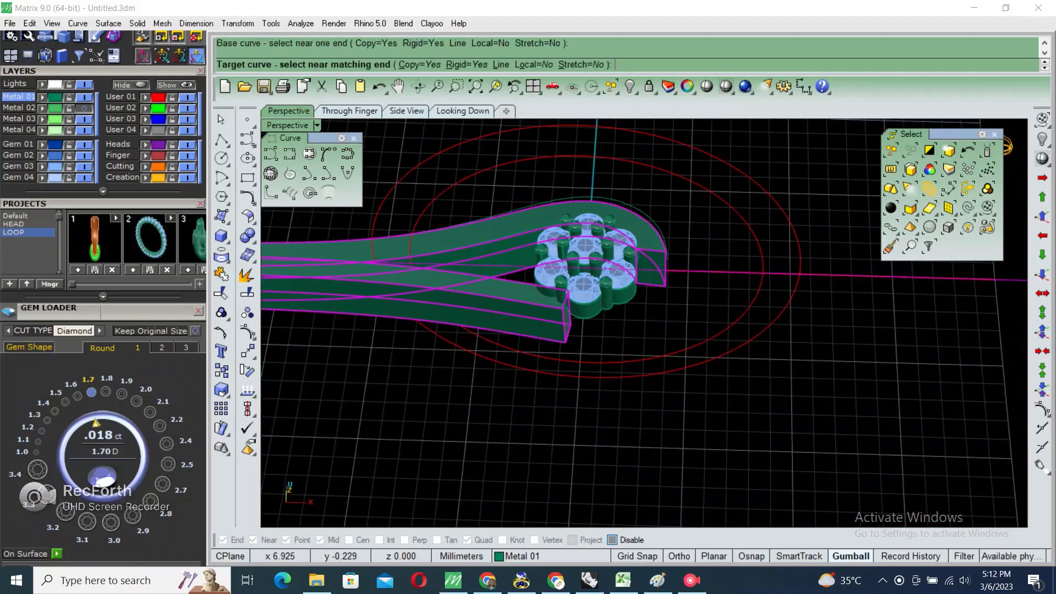
pyautogui.click(763, 256)
pyautogui.hotkey('ctrl', 'z')
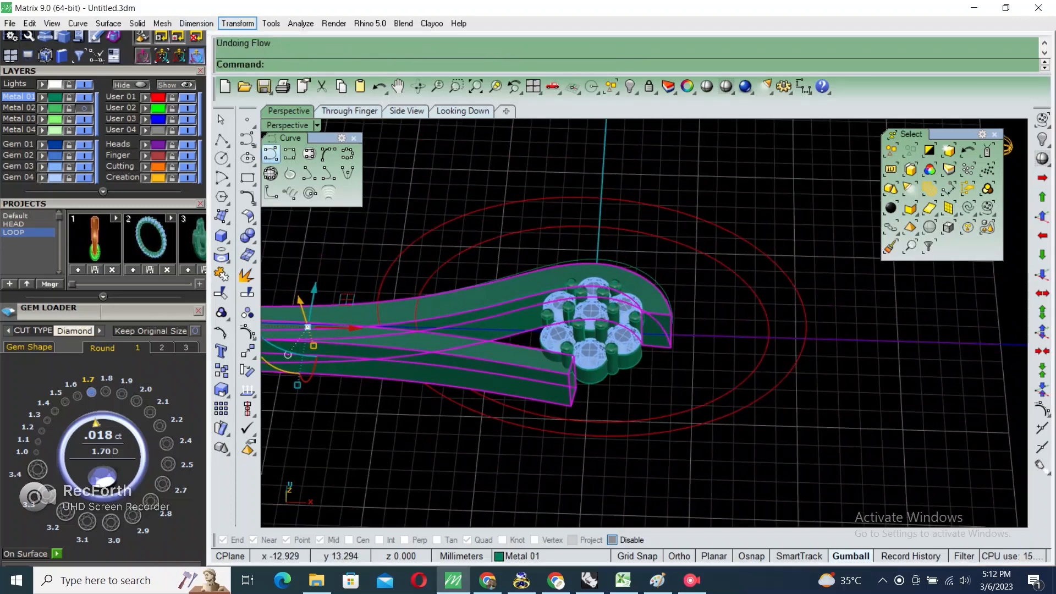
# - Flow copies of both straight band solids from the base line onto the outer ring circle with stretch, and hide the originals
pyautogui.click(238, 23)
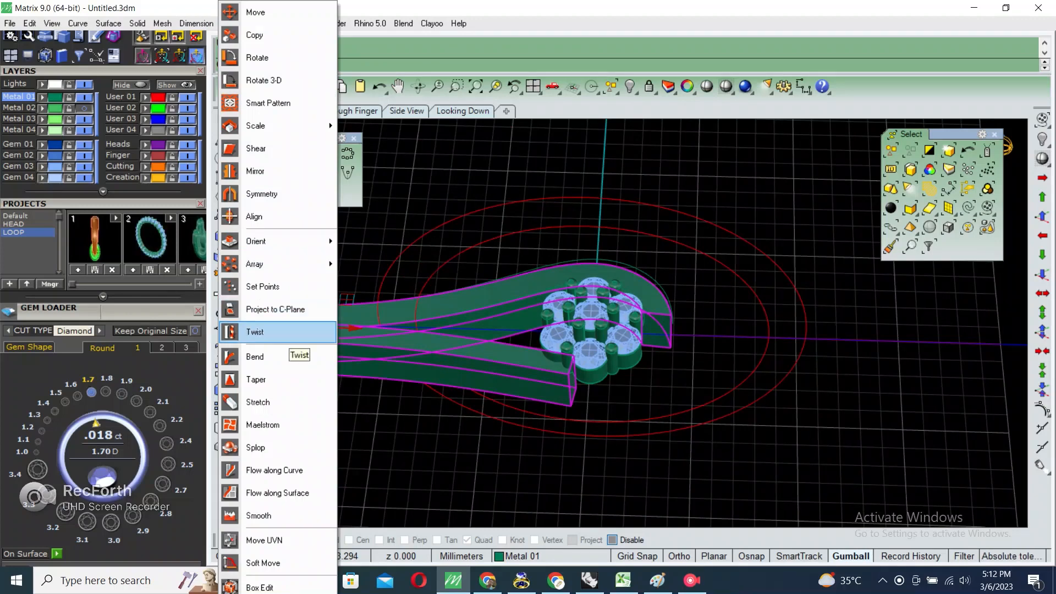
pyautogui.press('Escape')
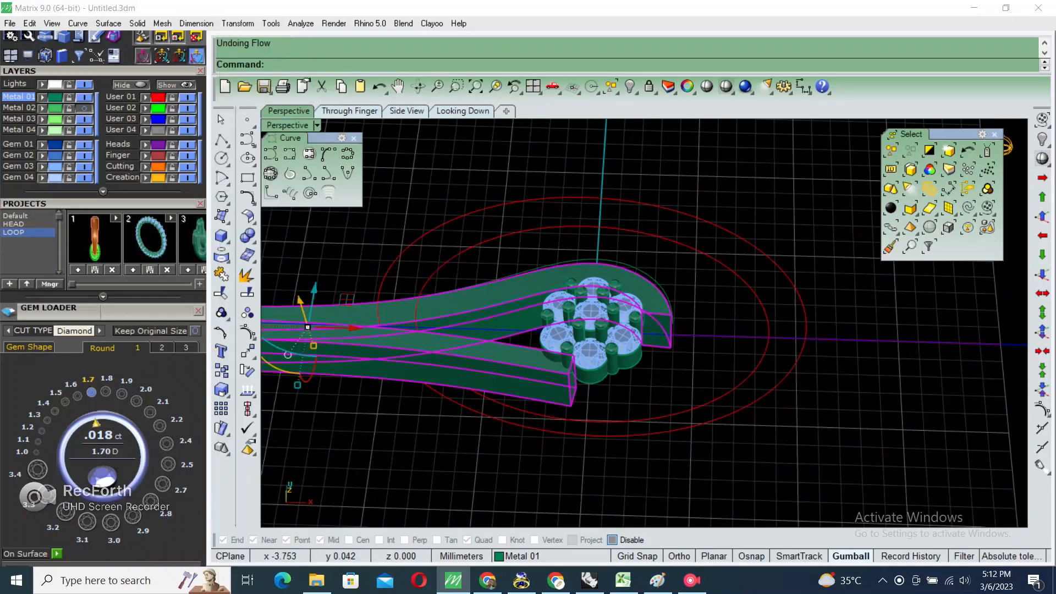
pyautogui.click(549, 443)
pyautogui.scroll(4, 507, 366)
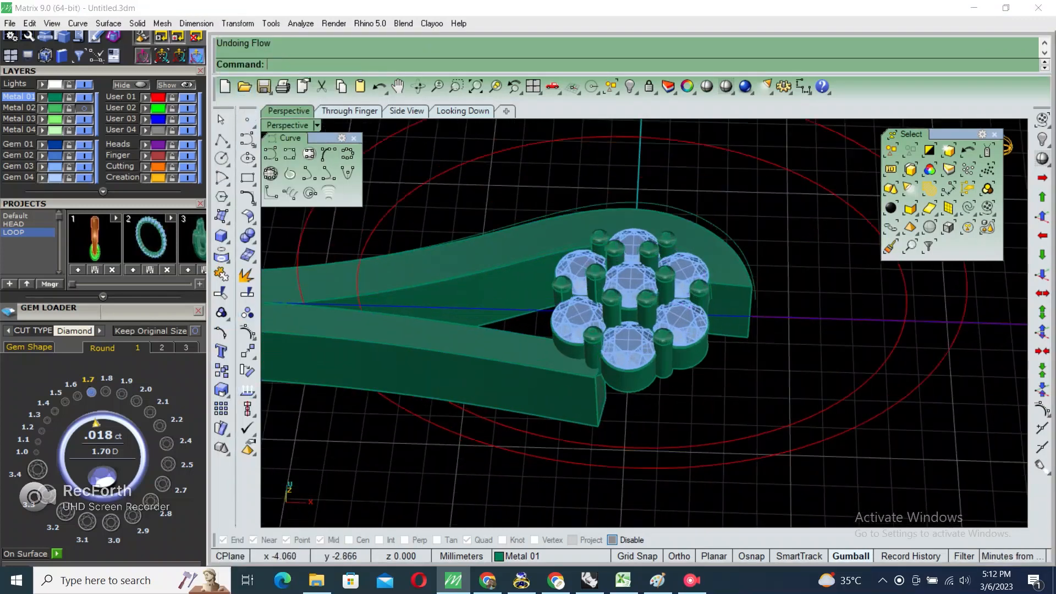
pyautogui.click(507, 367)
pyautogui.keyDown('shift'); pyautogui.click(508, 291); pyautogui.keyUp('shift')
pyautogui.scroll(-4, 507, 297)
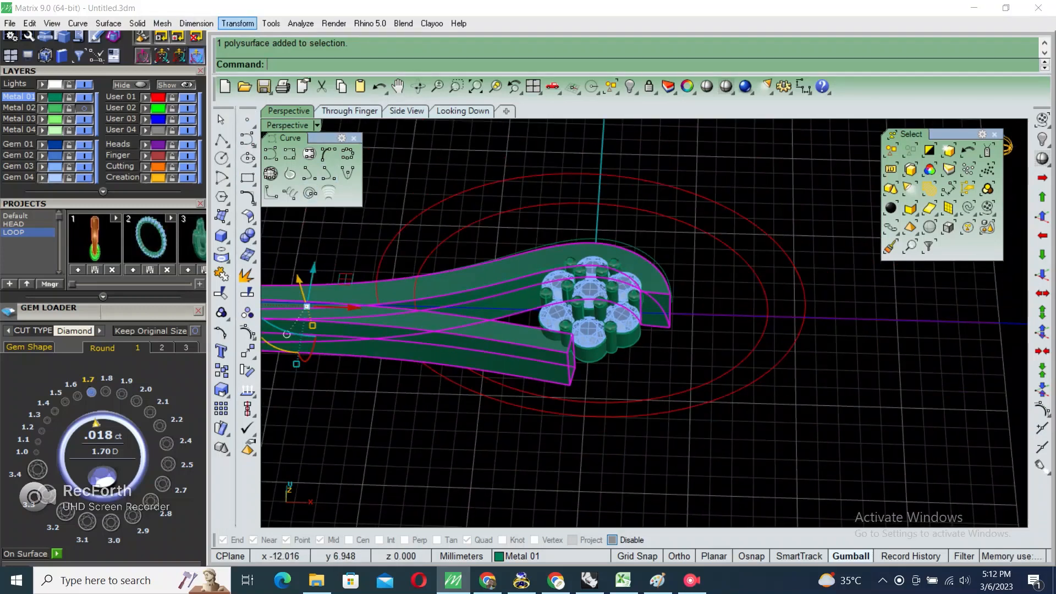
pyautogui.click(237, 23)
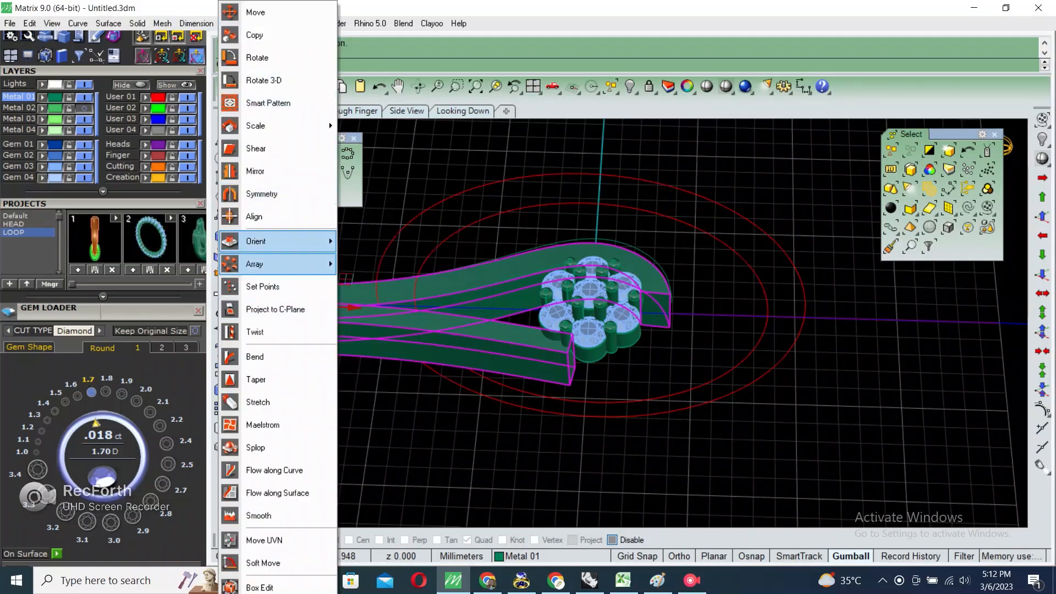
pyautogui.moveTo(319, 270)
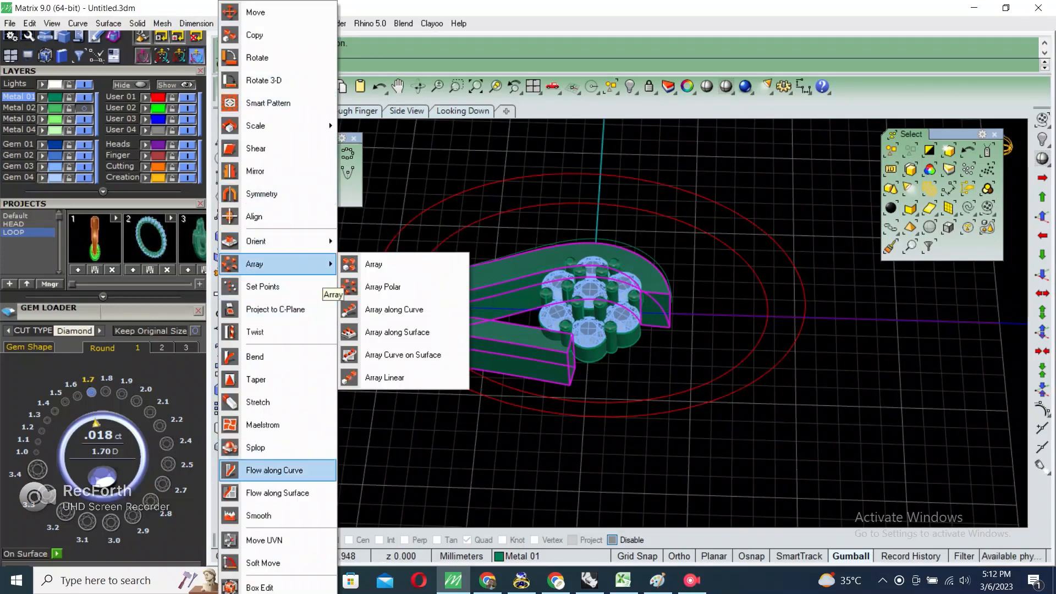
pyautogui.click(263, 472)
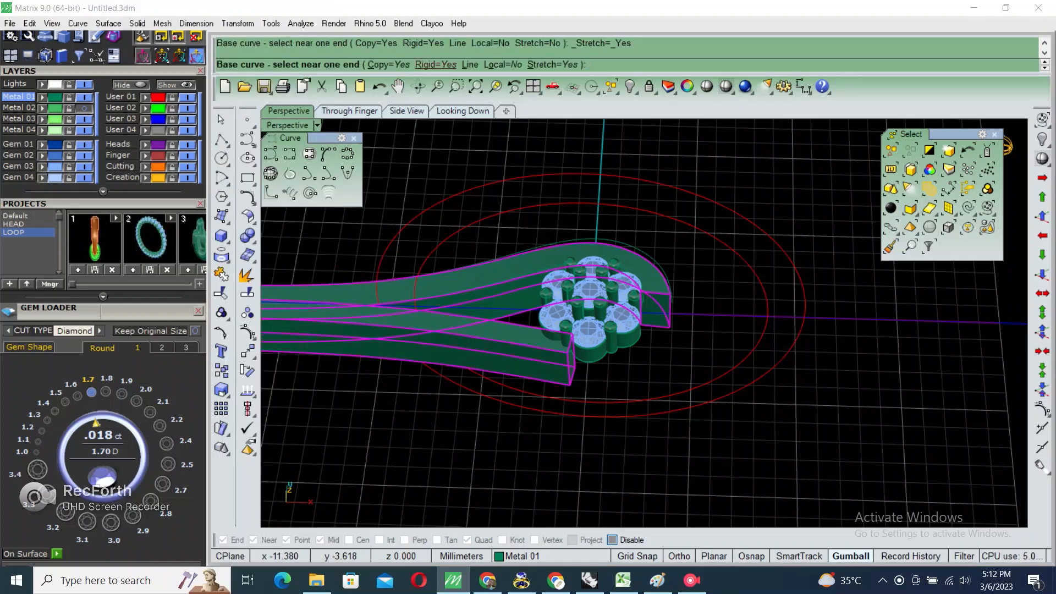
pyautogui.click(734, 315)
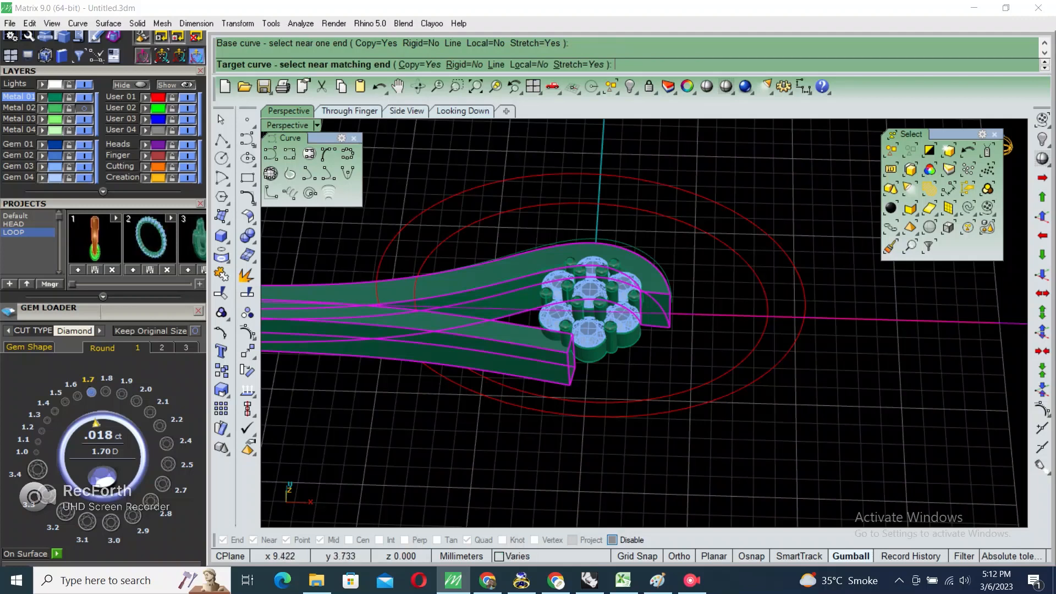
pyautogui.click(783, 254)
pyautogui.moveTo(682, 260); pyautogui.dragTo(624, 226, button='right')
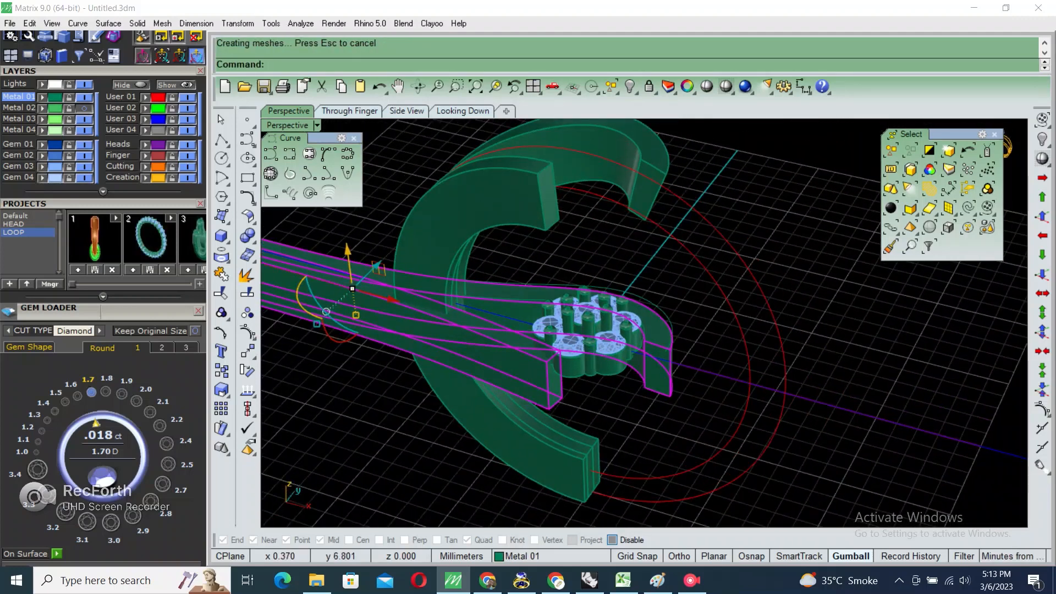
pyautogui.hotkey('ctrl', 'h')
# - Extrude the inner ring circle to both sides into a solid cylinder running through the curved bands
pyautogui.click(723, 297)
pyautogui.scroll(-2, 649, 270)
pyautogui.moveTo(654, 258); pyautogui.dragTo(627, 275, button='right')
pyautogui.write('e')
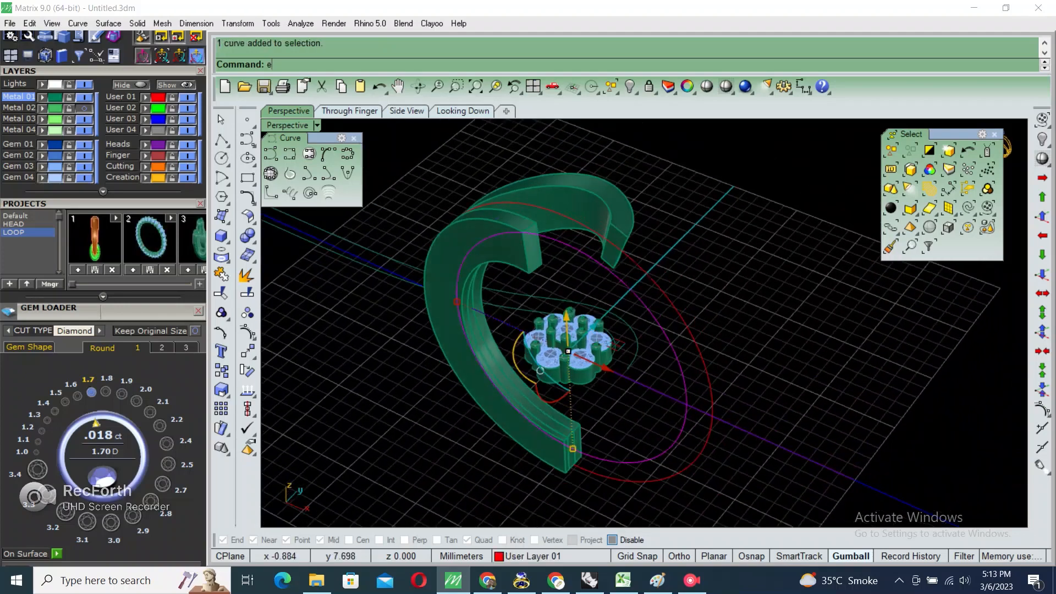
pyautogui.write('xtrudecrv')
pyautogui.press('Return')
pyautogui.click(625, 271)
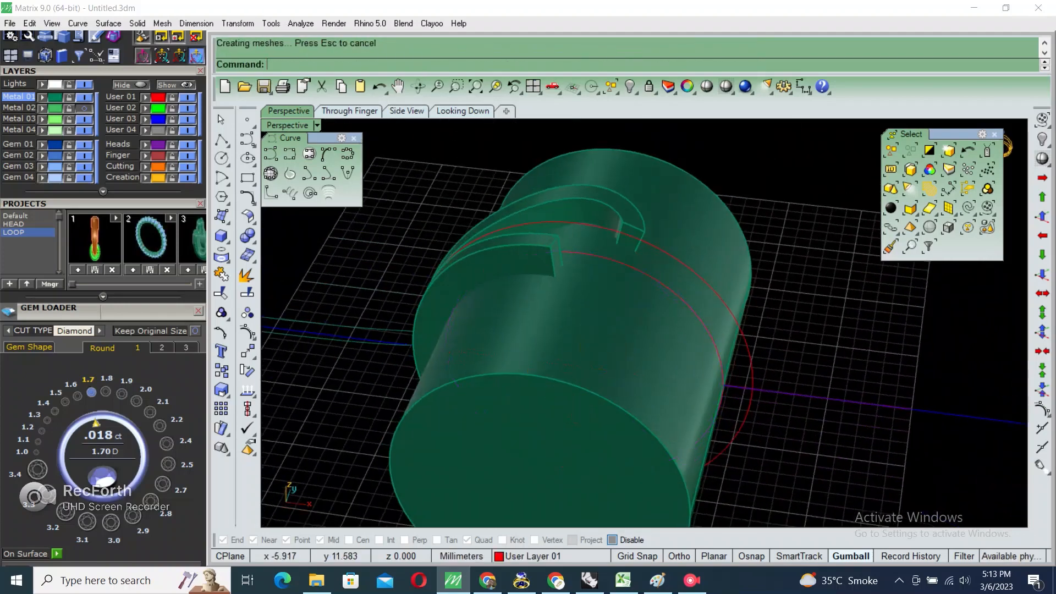
# - Subtract the finger-hole cylinder from both curved bands with a Boolean difference
pyautogui.click(536, 257)
pyautogui.moveTo(572, 250); pyautogui.dragTo(647, 283, button='right')
pyautogui.write('b')
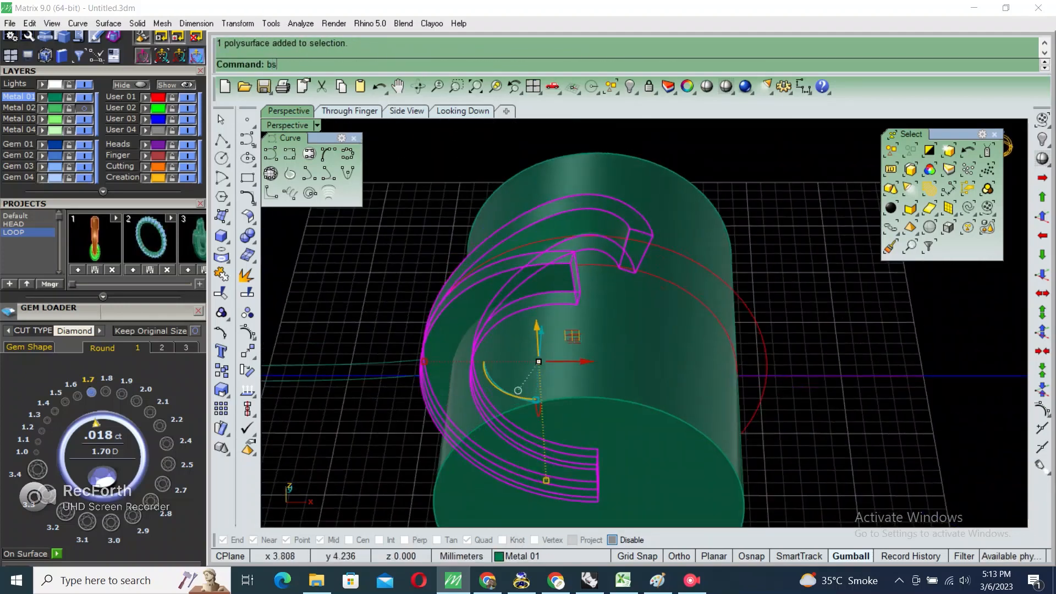
pyautogui.write('s')
pyautogui.press('Escape')
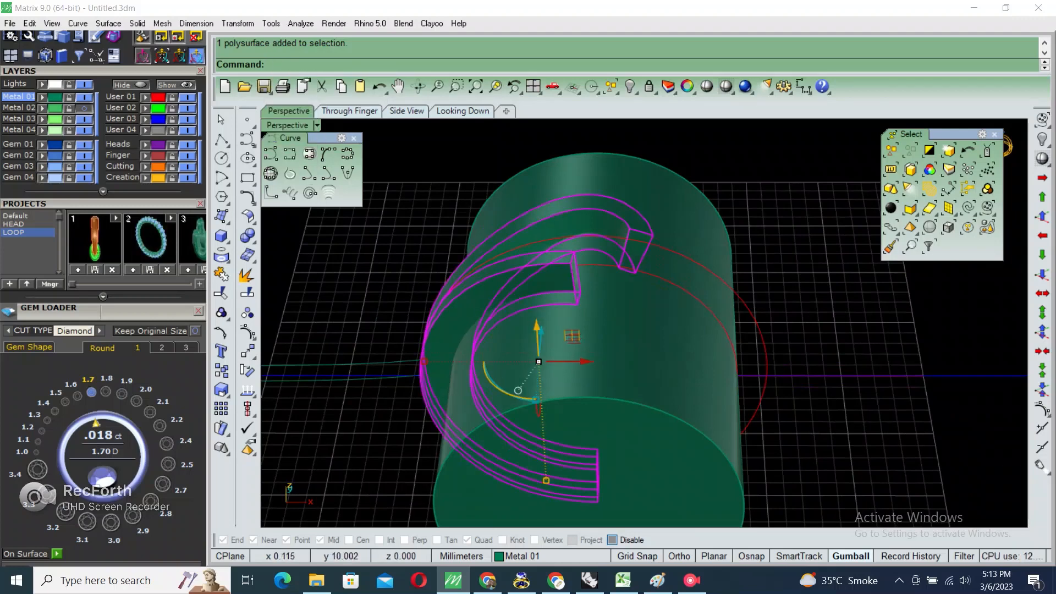
pyautogui.click(623, 320)
pyautogui.press('Return')
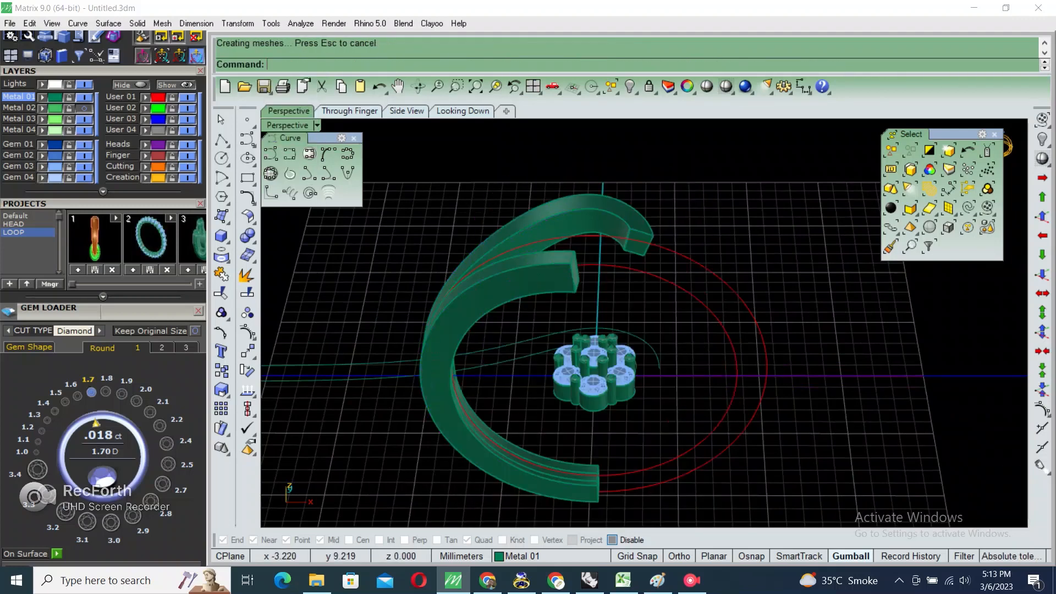
# - Rotate a copy of both curved bands by 180 degrees about the origin to complete the ring
pyautogui.click(550, 280)
pyautogui.keyDown('shift'); pyautogui.click(617, 216); pyautogui.keyUp('shift')
pyautogui.moveTo(620, 246); pyautogui.dragTo(626, 279, button='right')
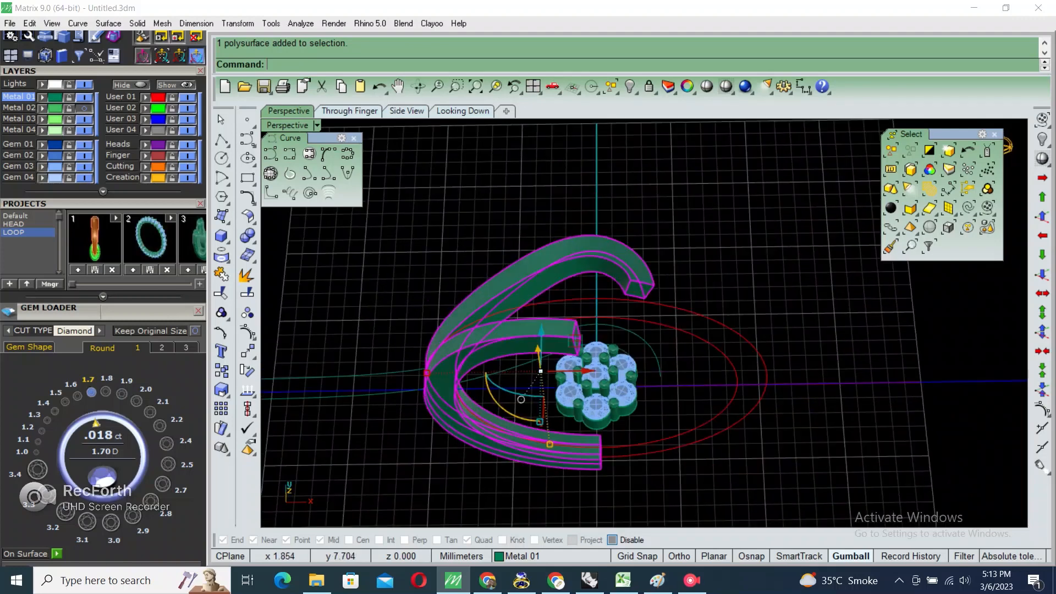
pyautogui.write('r')
pyautogui.press('Return')
pyautogui.write('0')
pyautogui.press('Return')
pyautogui.write('180')
pyautogui.press('Return')
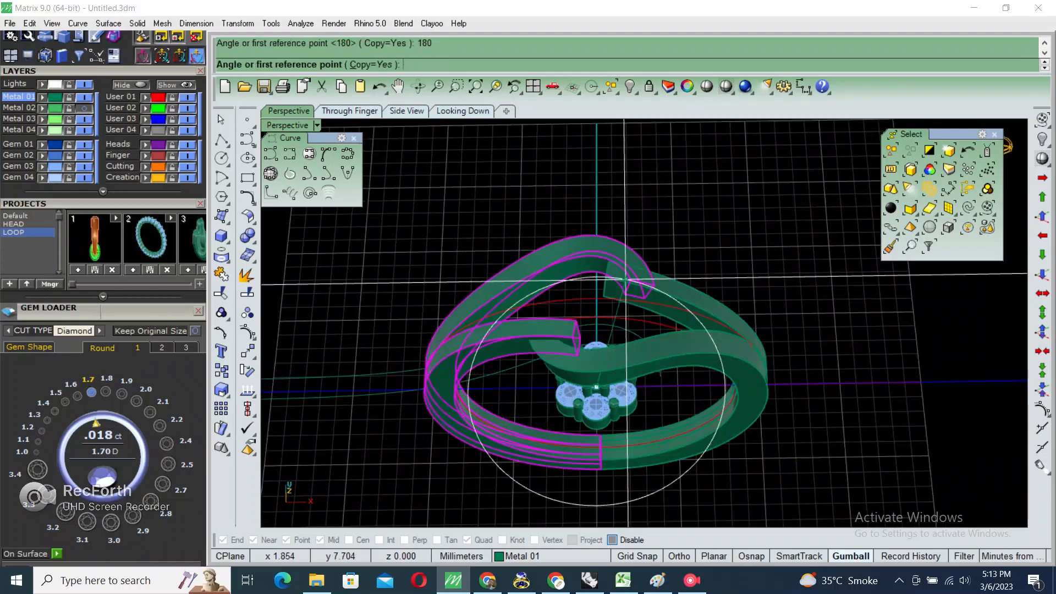
pyautogui.press('Return')
pyautogui.press('Escape')
# - Raise the seven-stone head along Z from the ring's centre to between the bands at its crown
pyautogui.moveTo(627, 280); pyautogui.dragTo(624, 249, button='right')
pyautogui.click(598, 355)
pyautogui.keyDown('shift'); pyautogui.moveTo(599, 326); pyautogui.dragTo(622, 264, button='right'); pyautogui.keyUp('shift')
pyautogui.hotkey('ctrl', 'c')
pyautogui.moveTo(621, 271); pyautogui.dragTo(610, 163)
pyautogui.moveTo(610, 164); pyautogui.dragTo(608, 144, button='right')
pyautogui.moveTo(611, 163); pyautogui.dragTo(642, 200)
pyautogui.press('Escape')
pyautogui.scroll(7, 593, 235)
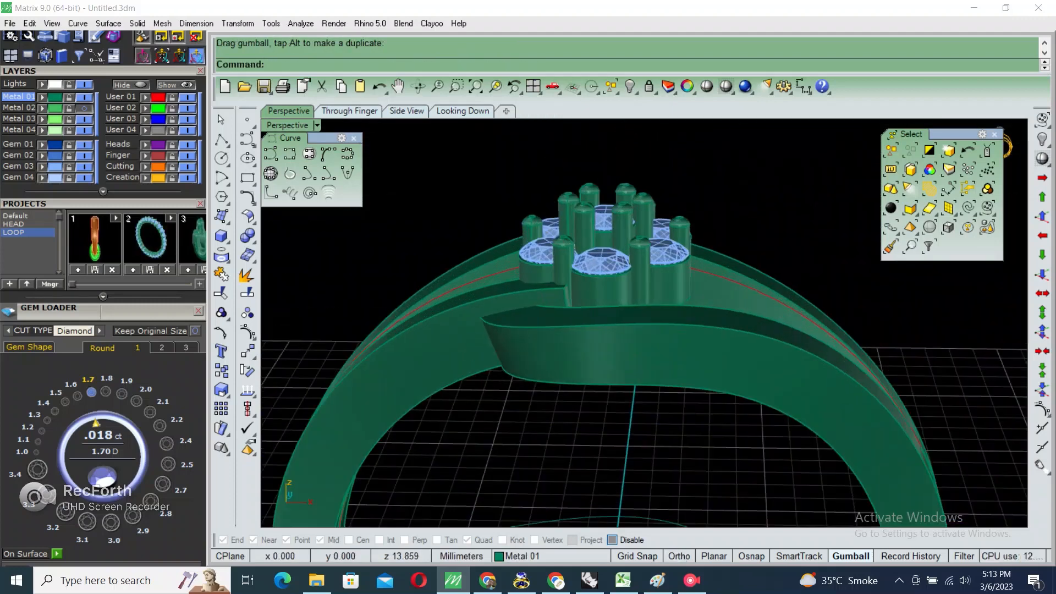
pyautogui.scroll(-13, 594, 236)
pyautogui.scroll(3, 622, 253)
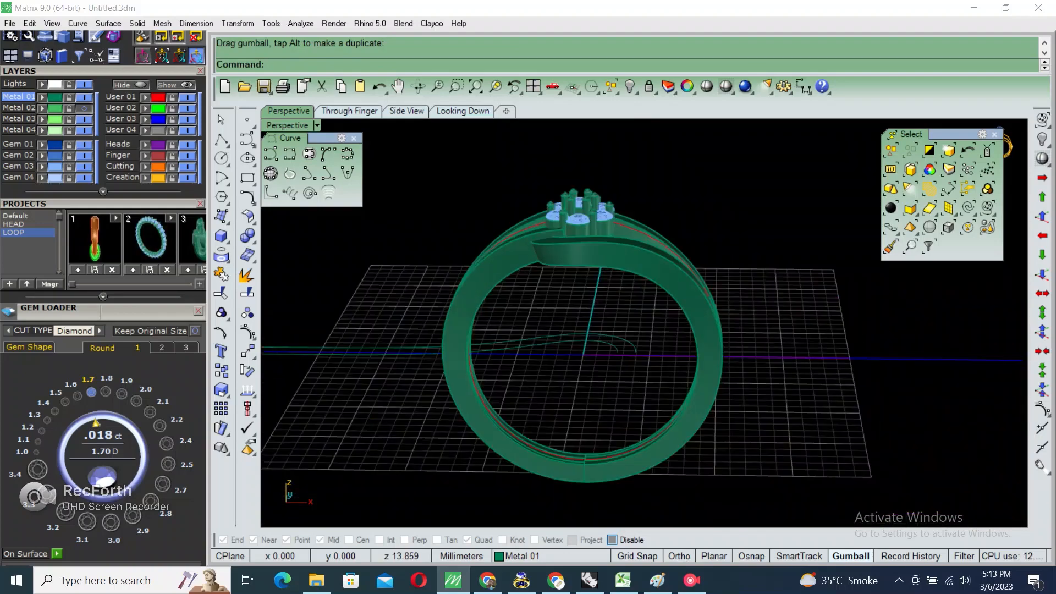
# - Check the ring in four views and nudge the stone head slightly upward along Z in perspective
pyautogui.click(532, 86)
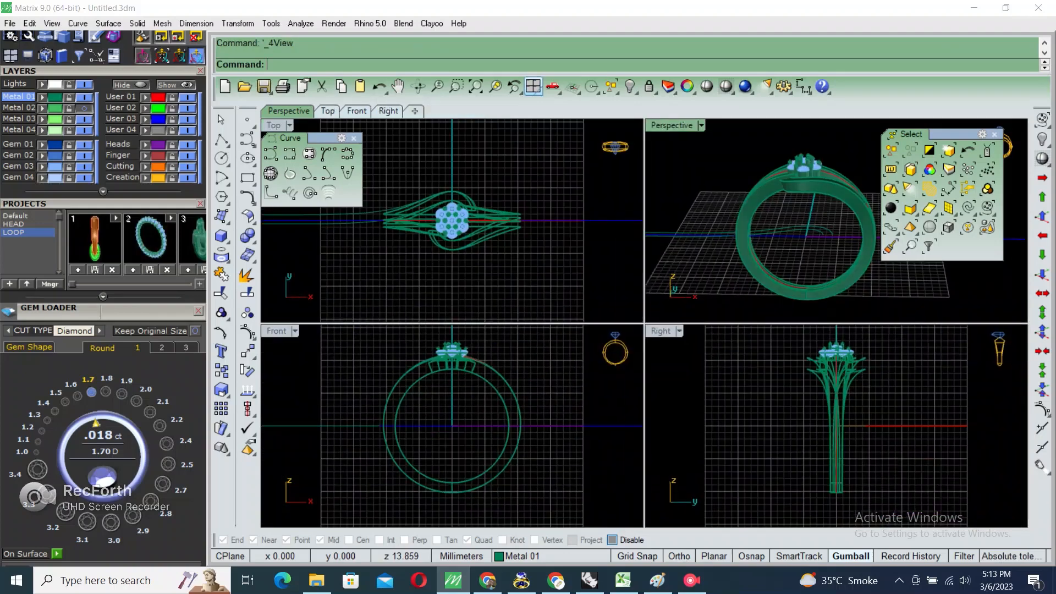
pyautogui.doubleClick(672, 125)
pyautogui.moveTo(610, 240); pyautogui.dragTo(572, 275, button='right')
pyautogui.scroll(3, 584, 305)
pyautogui.click(577, 228)
pyautogui.moveTo(576, 231)
pyautogui.mouseDown(button='right')
pyautogui.moveTo(575, 256)
pyautogui.moveTo(571, 220)
pyautogui.mouseUp(button='right')
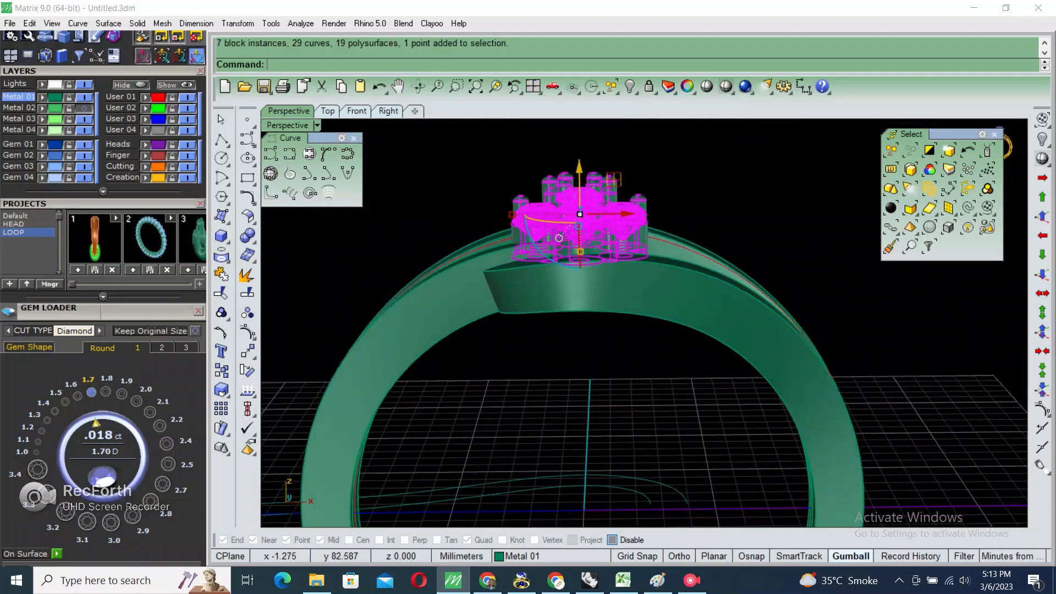
pyautogui.moveTo(579, 167); pyautogui.dragTo(579, 165)
pyautogui.press('Escape')
# - Isolate the head with three curved bands, hiding the plain short band on one side and all remaining geometry
pyautogui.scroll(-3, 584, 242)
pyautogui.moveTo(584, 241); pyautogui.dragTo(598, 333, button='right')
pyautogui.scroll(2, 597, 319)
pyautogui.click(598, 318)
pyautogui.keyDown('shift'); pyautogui.click(645, 296); pyautogui.keyUp('shift')
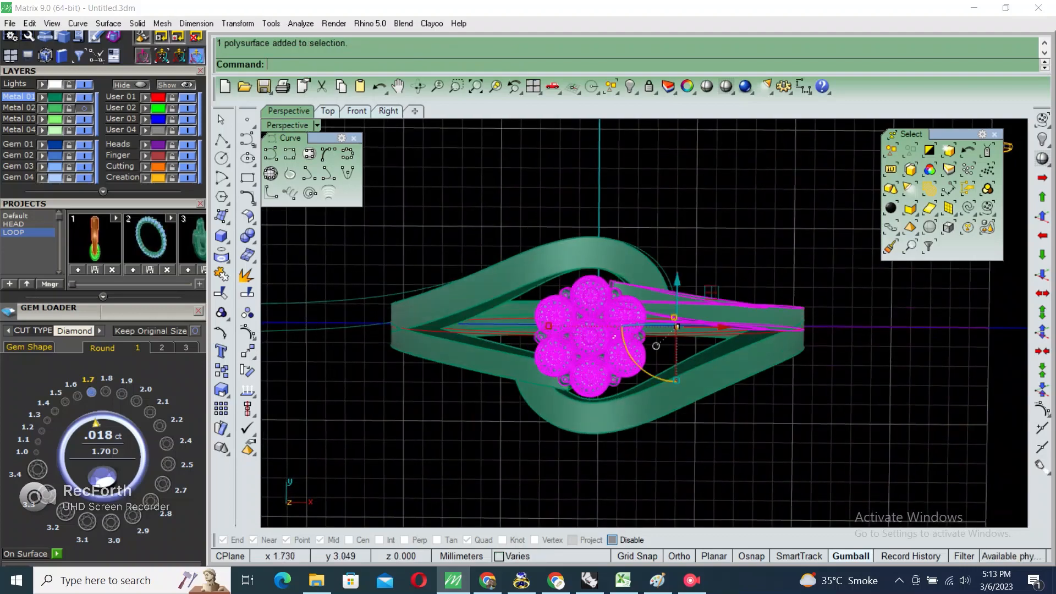
pyautogui.keyDown('shift'); pyautogui.click(633, 266); pyautogui.keyUp('shift')
pyautogui.keyDown('shift'); pyautogui.moveTo(558, 388); pyautogui.dragTo(579, 345, button='right'); pyautogui.keyUp('shift')
pyautogui.keyDown('shift'); pyautogui.click(579, 361); pyautogui.keyUp('shift')
pyautogui.moveTo(598, 303); pyautogui.dragTo(564, 359, button='right')
pyautogui.write('ih')
pyautogui.press('Return')
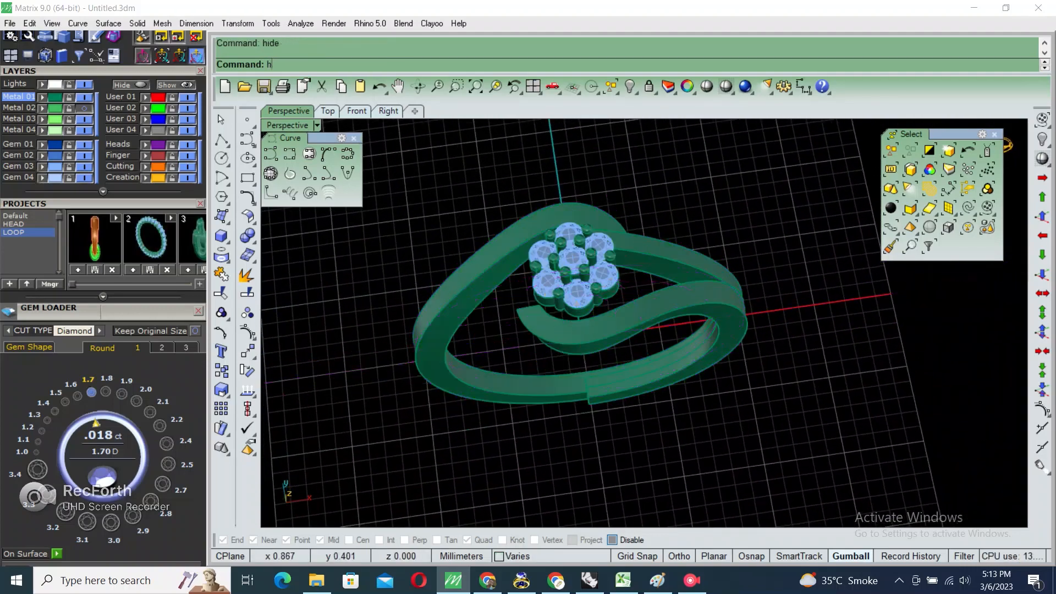
# - Bring back the hidden short curved band beside the head
pyautogui.moveTo(596, 322); pyautogui.dragTo(612, 345, button='right')
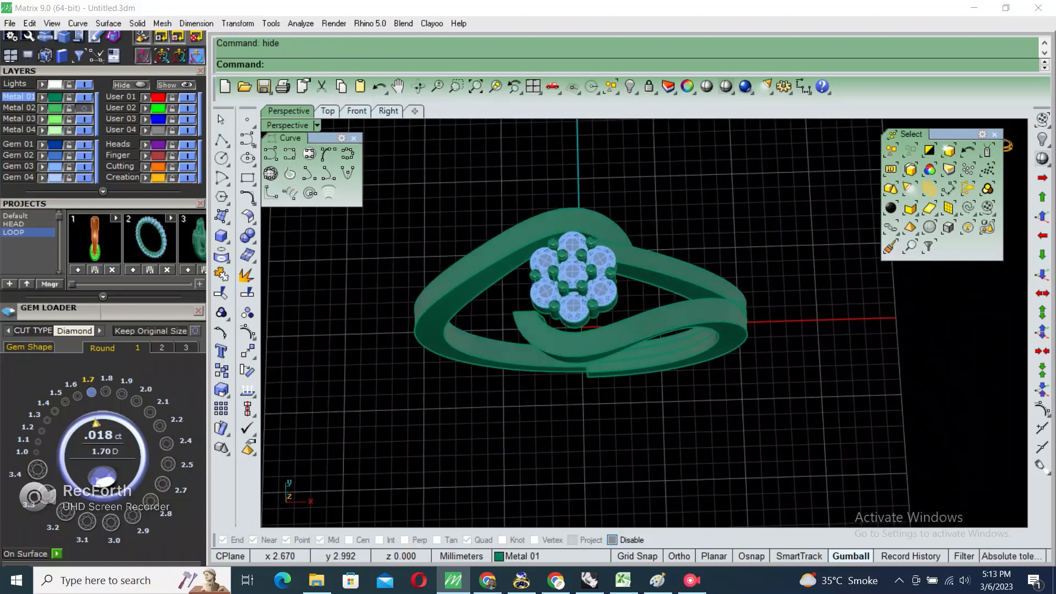
pyautogui.write('ss')
pyautogui.press('Return')
pyautogui.scroll(-2, 529, 357)
pyautogui.click(543, 340)
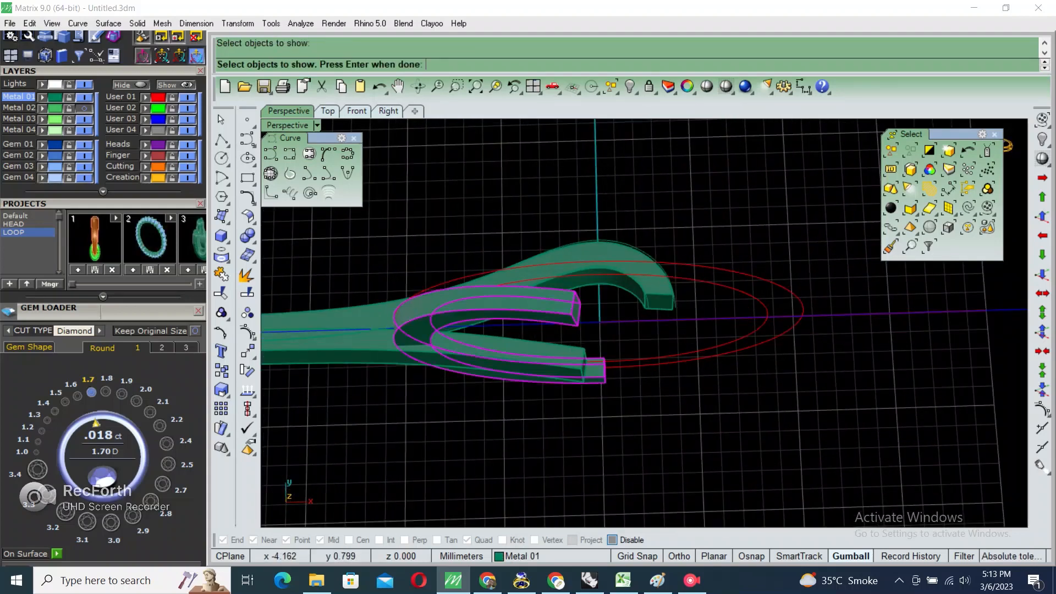
pyautogui.press('Return')
pyautogui.moveTo(548, 331); pyautogui.dragTo(579, 310, button='right')
# - Bring back the matching straight band solid, and delete its curved short version
pyautogui.write('ss')
pyautogui.press('Return')
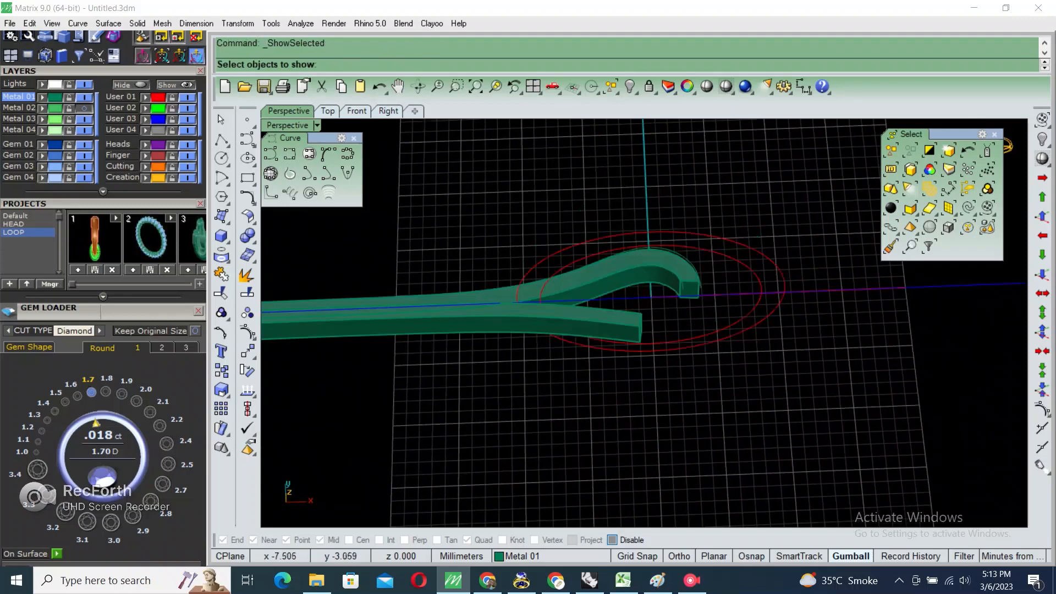
pyautogui.scroll(2, 528, 320)
pyautogui.scroll(2, 565, 337)
pyautogui.click(655, 325)
pyautogui.press('Return')
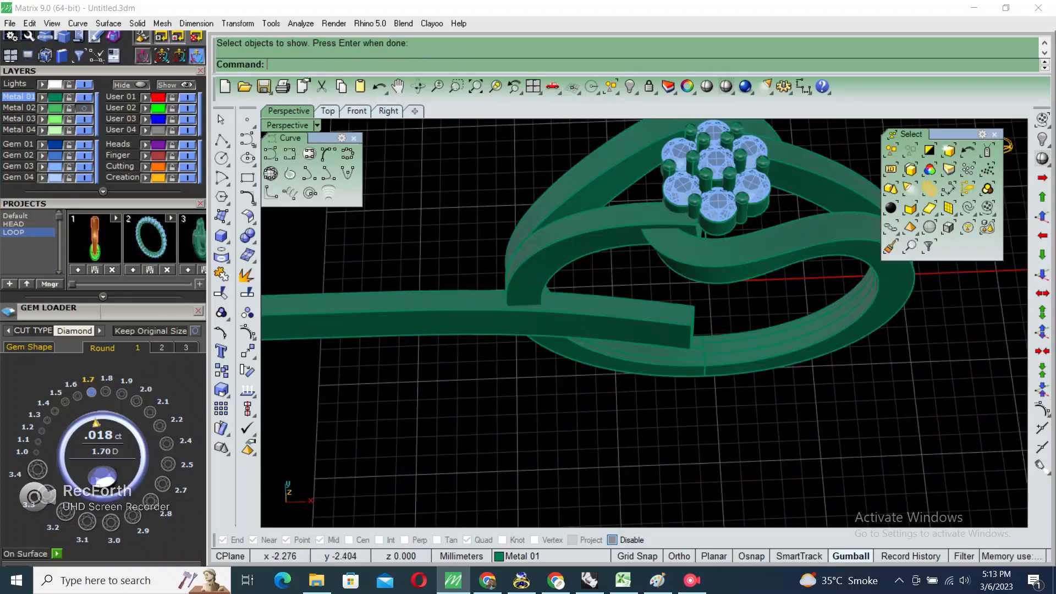
pyautogui.press('Return')
pyautogui.press('Return')
pyautogui.click(555, 233)
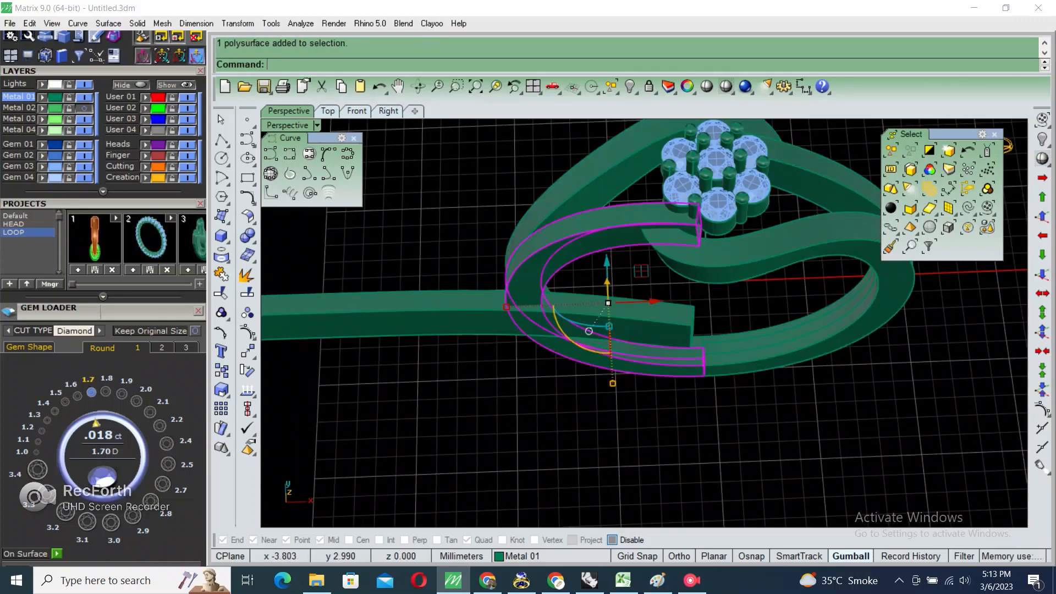
pyautogui.press('Delete')
# - Duplicate the two long top edges of the straight band as curves, and delete the band solid
pyautogui.click(655, 322)
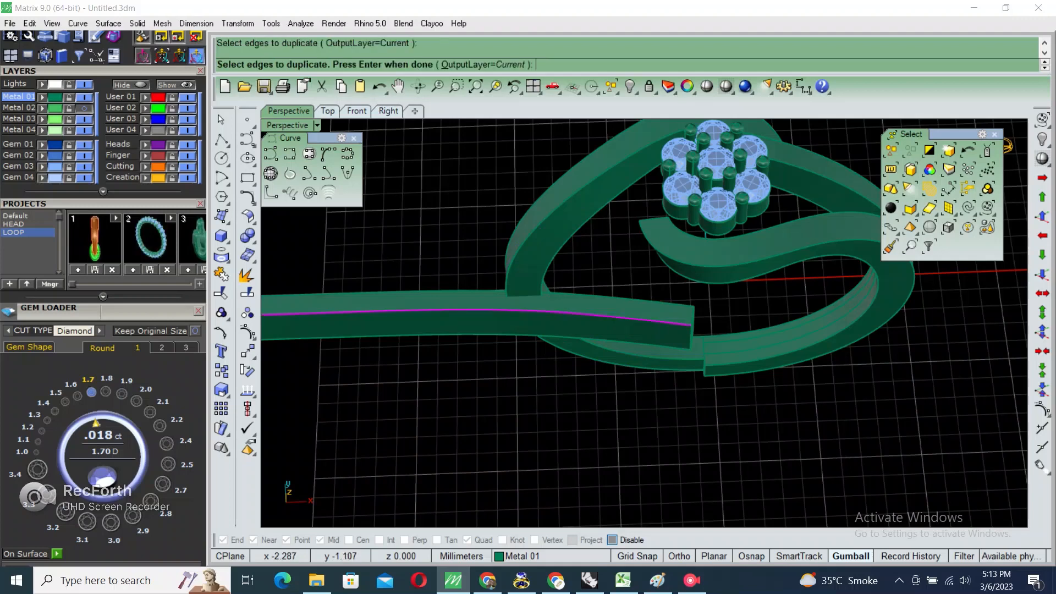
pyautogui.press('Return')
pyautogui.press('Delete')
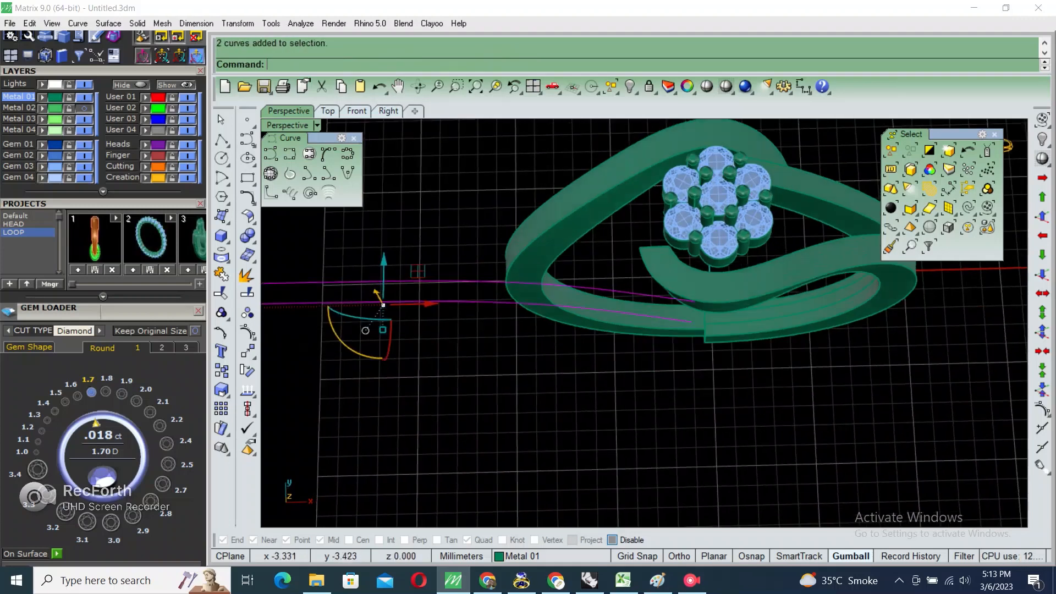
# - Rebuild both duplicated edge curves with degree 3, and turn on their control points
pyautogui.press('F10')
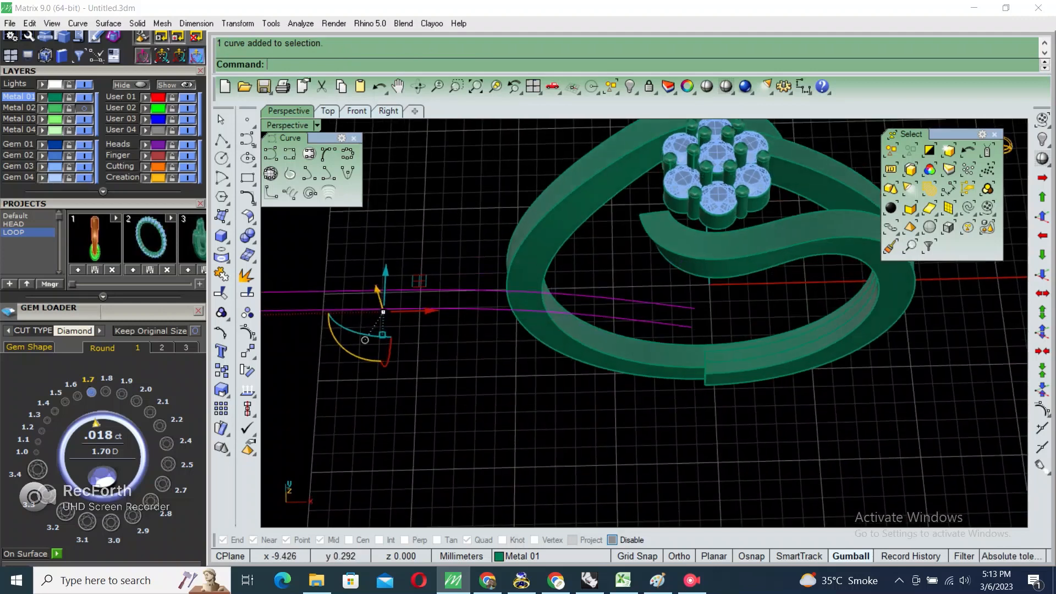
pyautogui.write('re')
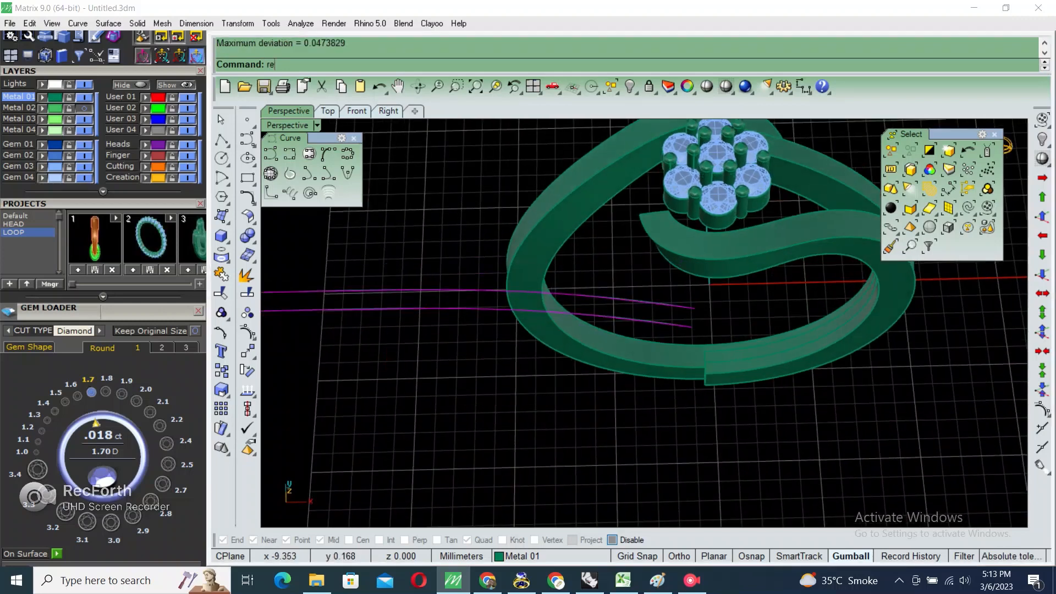
pyautogui.write('build')
pyautogui.press('Return')
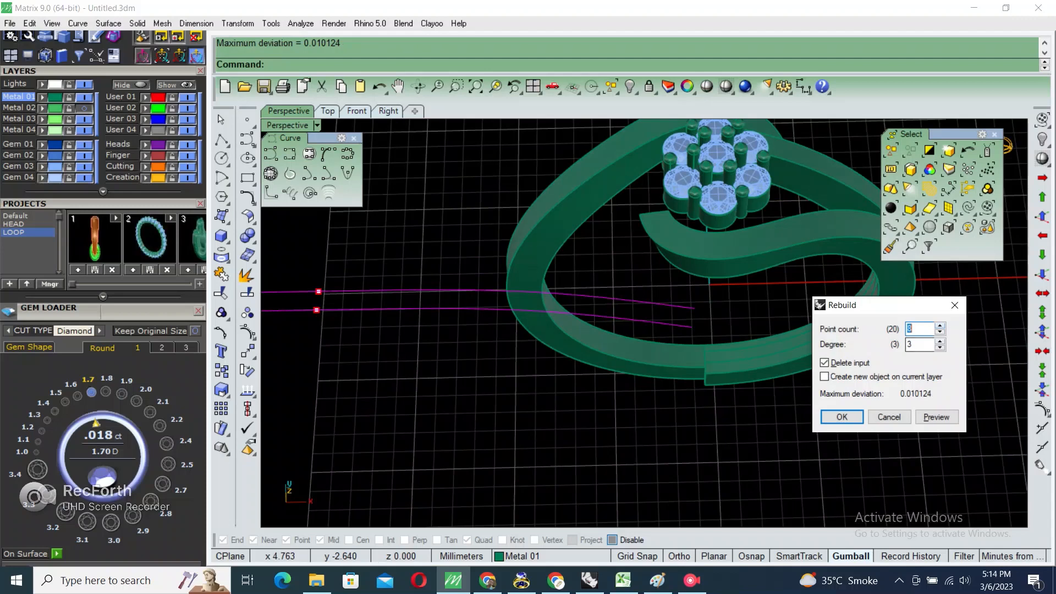
pyautogui.click(841, 416)
pyautogui.moveTo(655, 334); pyautogui.dragTo(640, 363, button='right')
pyautogui.press('F10')
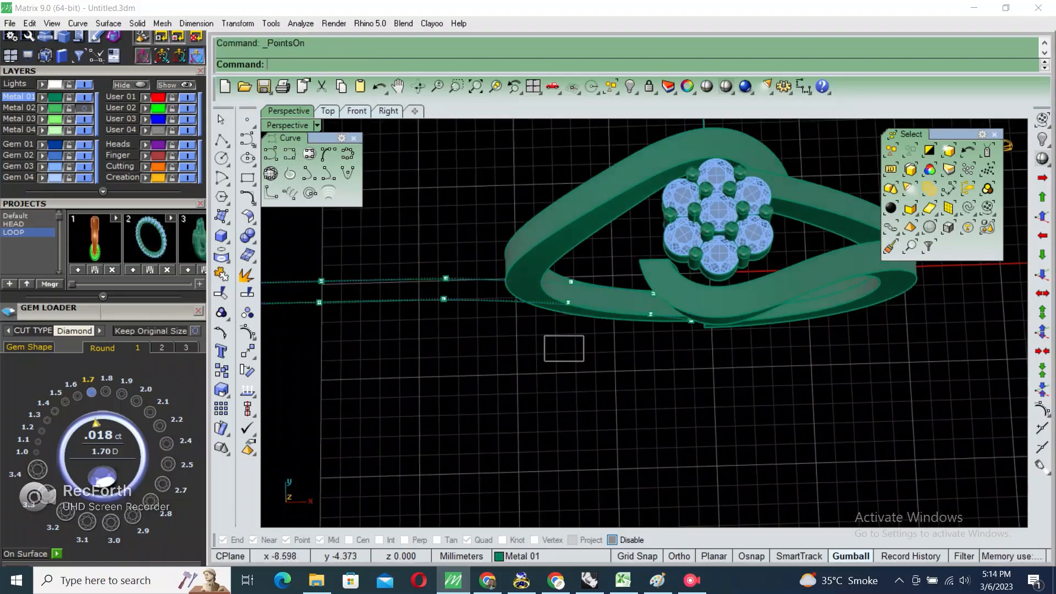
# - Rotate the control points at the head end of both edge curves by about 3.4 degrees
pyautogui.moveTo(584, 335); pyautogui.dragTo(717, 247)
pyautogui.scroll(2, 586, 320)
pyautogui.write('ro')
pyautogui.press('Return')
pyautogui.scroll(2, 550, 280)
pyautogui.click(530, 280)
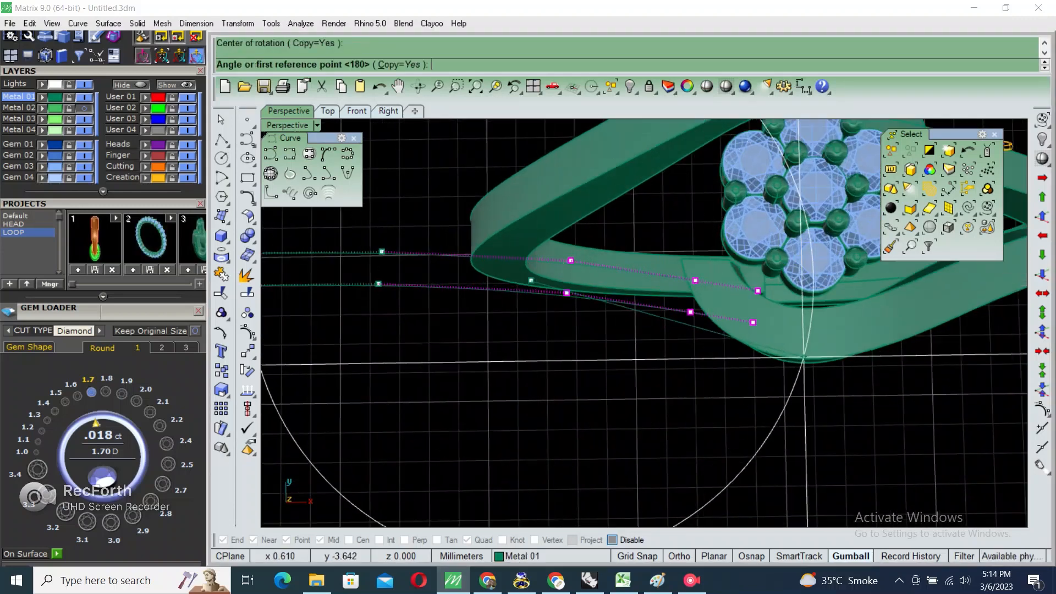
pyautogui.click(804, 357)
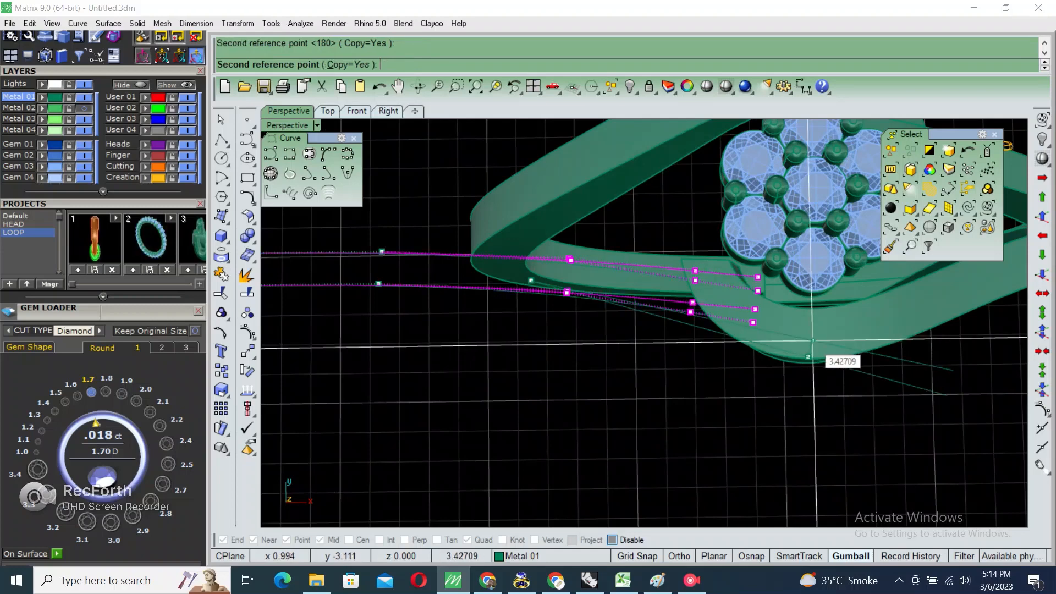
pyautogui.rightClick(698, 343)
# - Rebuild the two bent edge curves and loft a surface between them
pyautogui.moveTo(664, 330); pyautogui.dragTo(649, 291, button='right')
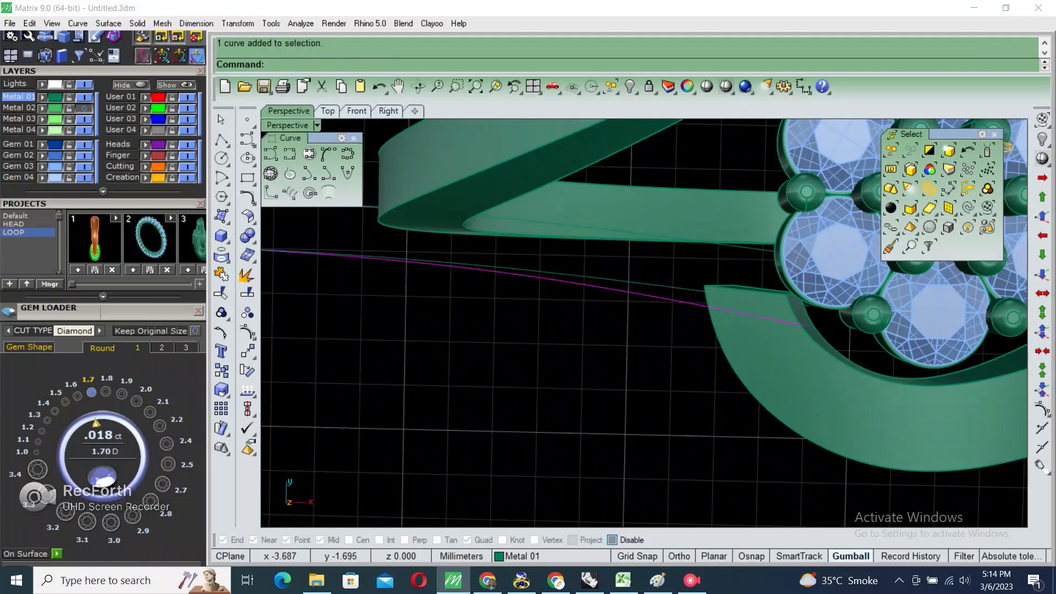
pyautogui.scroll(-5, 310, 265)
pyautogui.scroll(3, 309, 264)
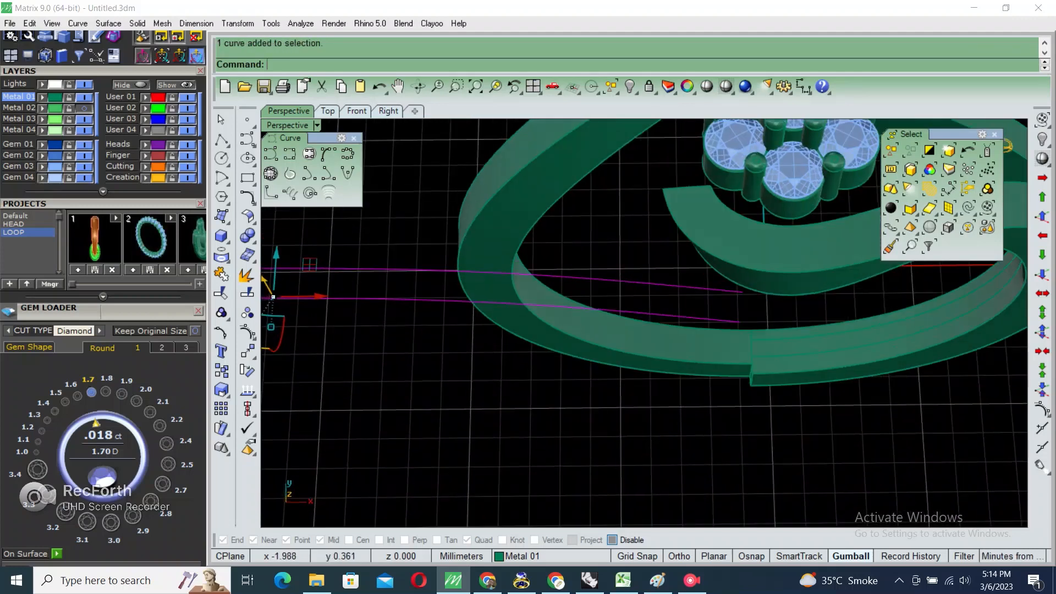
pyautogui.press('Return')
pyautogui.moveTo(643, 319); pyautogui.dragTo(646, 291, button='right')
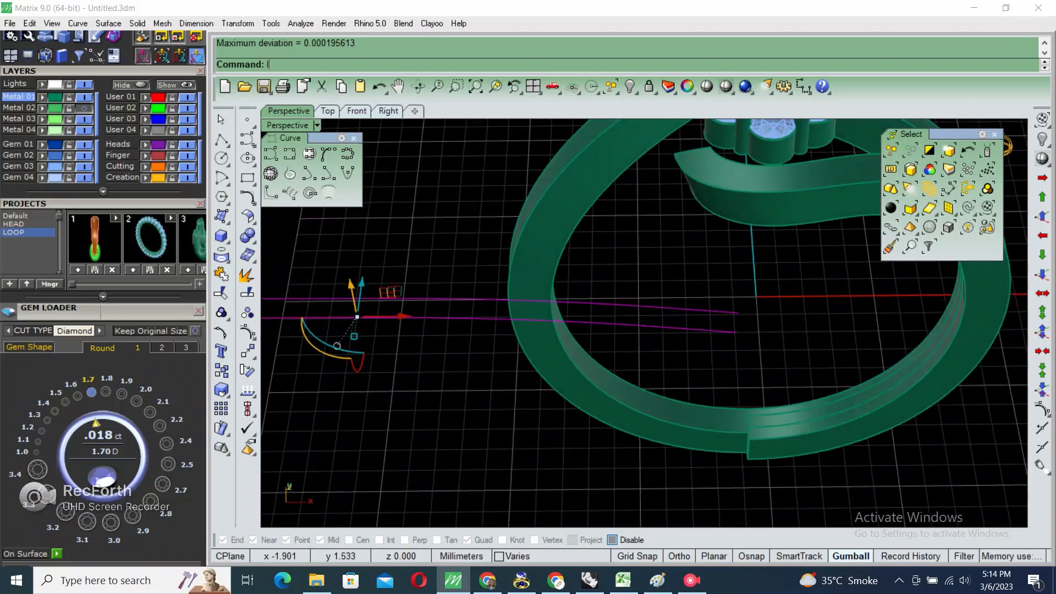
pyautogui.write('loft')
pyautogui.press('Return')
pyautogui.press('Return')
# - Extrude the lofted surface into a solid straight band, and delete the source surface
pyautogui.write('extrudesrf')
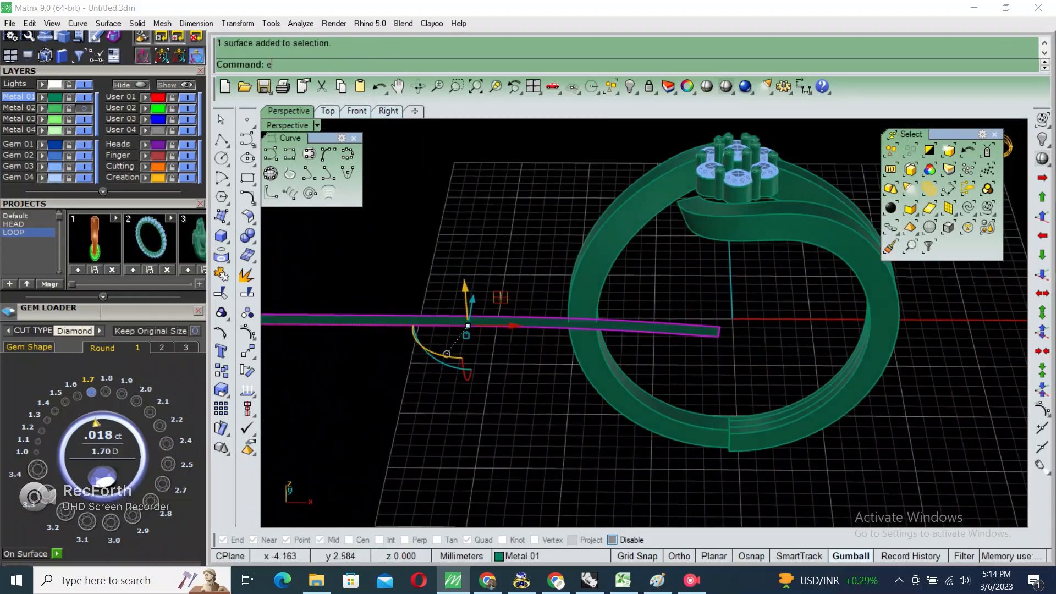
pyautogui.press('Return')
pyautogui.click(676, 368)
pyautogui.moveTo(676, 368); pyautogui.dragTo(676, 352, button='right')
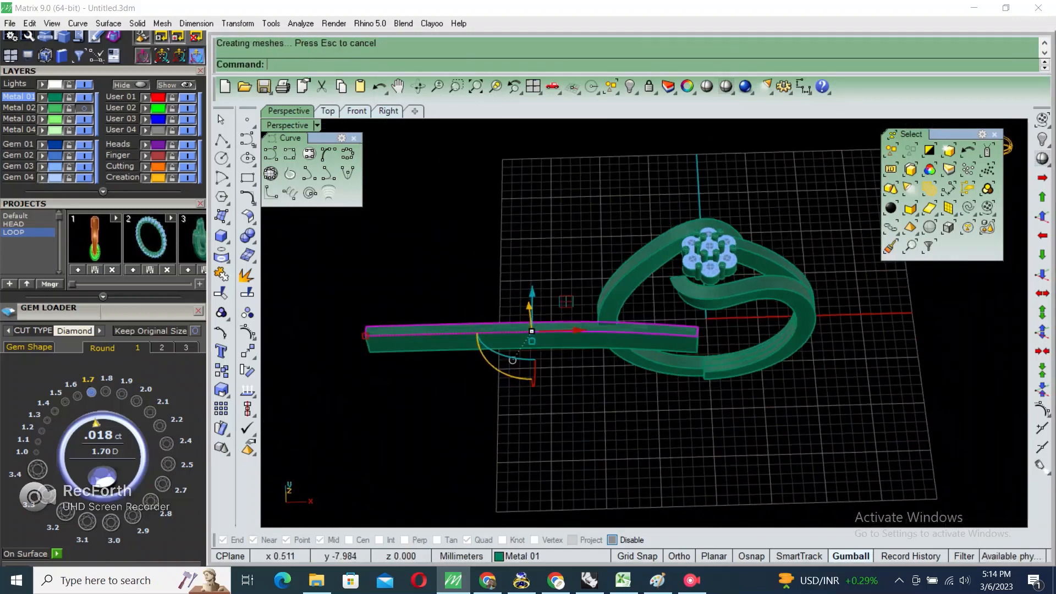
pyautogui.press('Delete')
# - Delete the old slim band on the right side of the ring, and bring back the hidden ring circles and straight base line
pyautogui.click(797, 329)
pyautogui.press('Delete')
pyautogui.click(495, 338)
pyautogui.write('s')
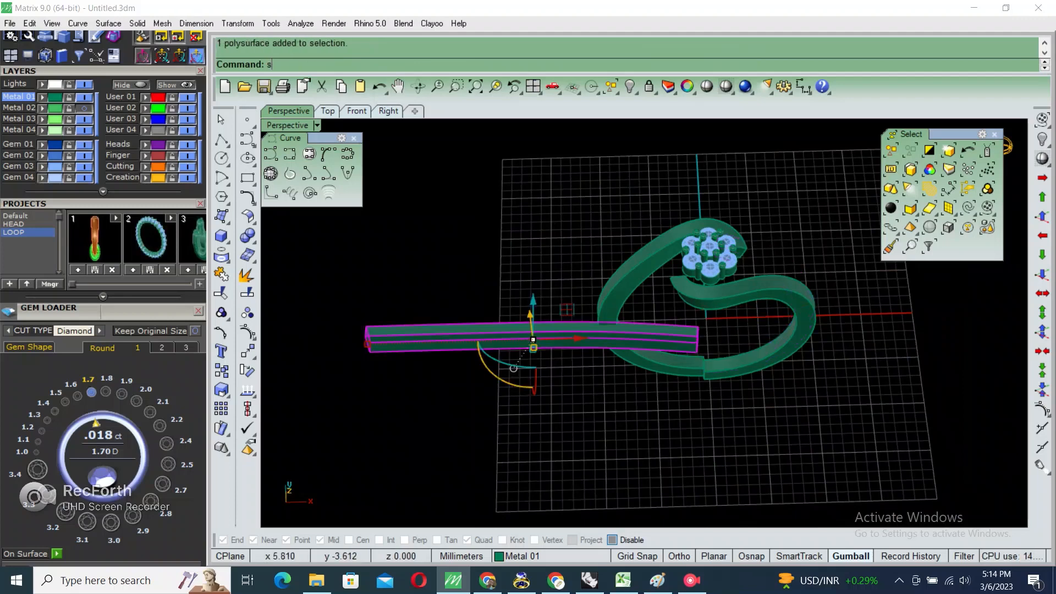
pyautogui.write('howselected')
pyautogui.press('Return')
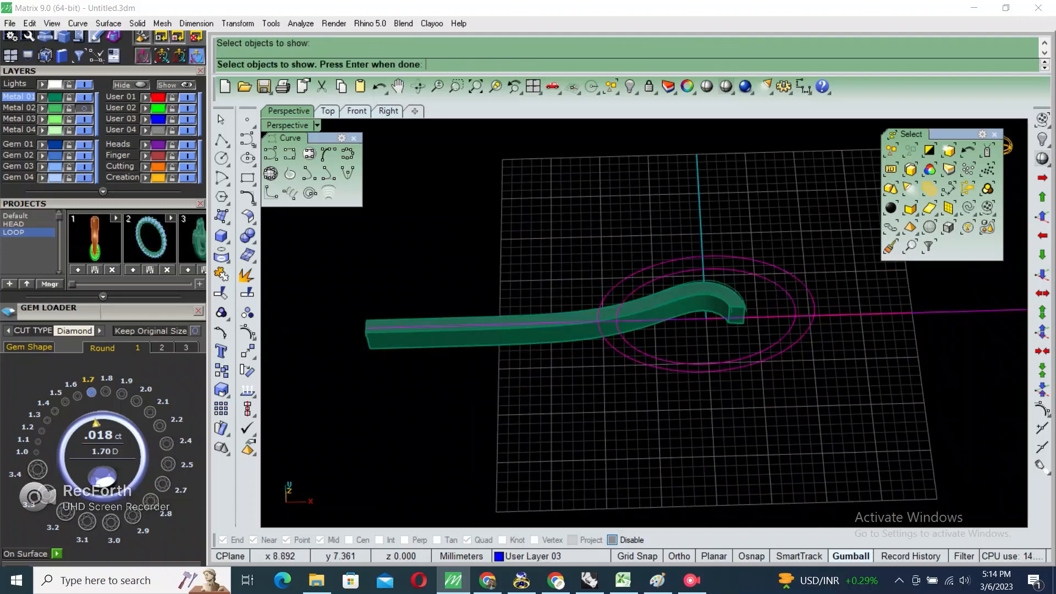
pyautogui.press('Return')
# - Flow a copy of the new straight band from the base line onto the outer ring circle
pyautogui.click(531, 344)
pyautogui.moveTo(531, 343); pyautogui.dragTo(542, 334, button='right')
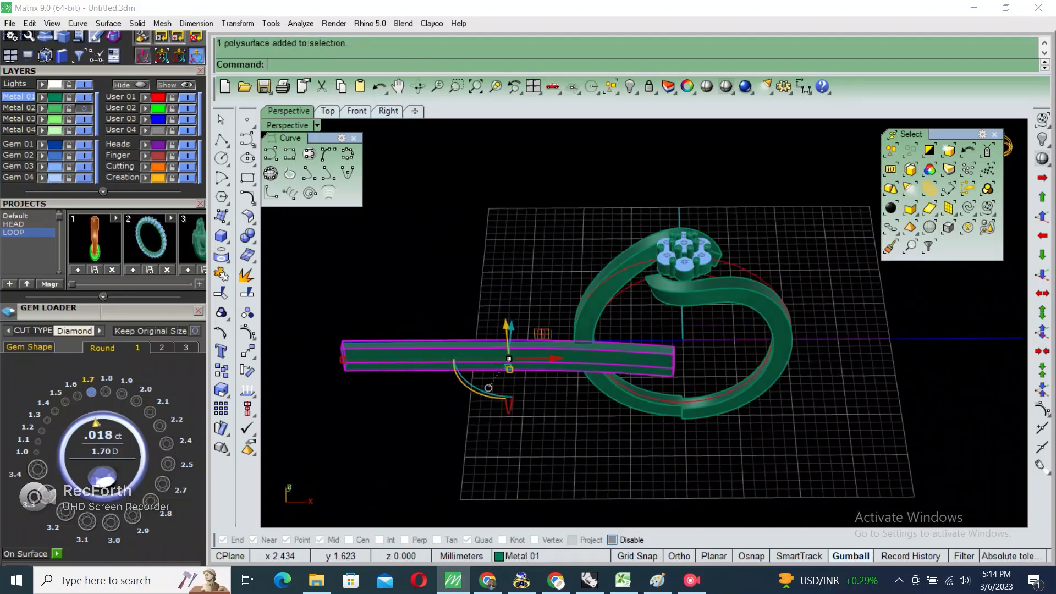
pyautogui.press('Return')
pyautogui.click(728, 339)
pyautogui.click(744, 268)
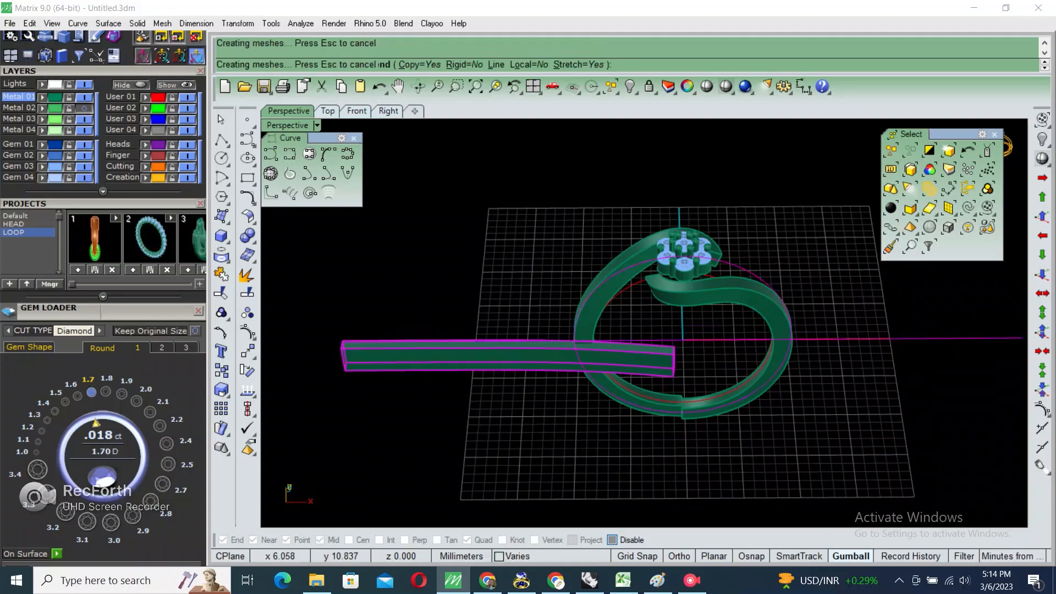
pyautogui.moveTo(737, 275); pyautogui.dragTo(632, 280, button='right')
pyautogui.press('Escape')
# - Hide the straight band solid together with the base line it was flowed from
pyautogui.scroll(4, 699, 319)
pyautogui.moveTo(520, 325); pyautogui.dragTo(473, 379)
pyautogui.moveTo(481, 380); pyautogui.dragTo(489, 412, button='right')
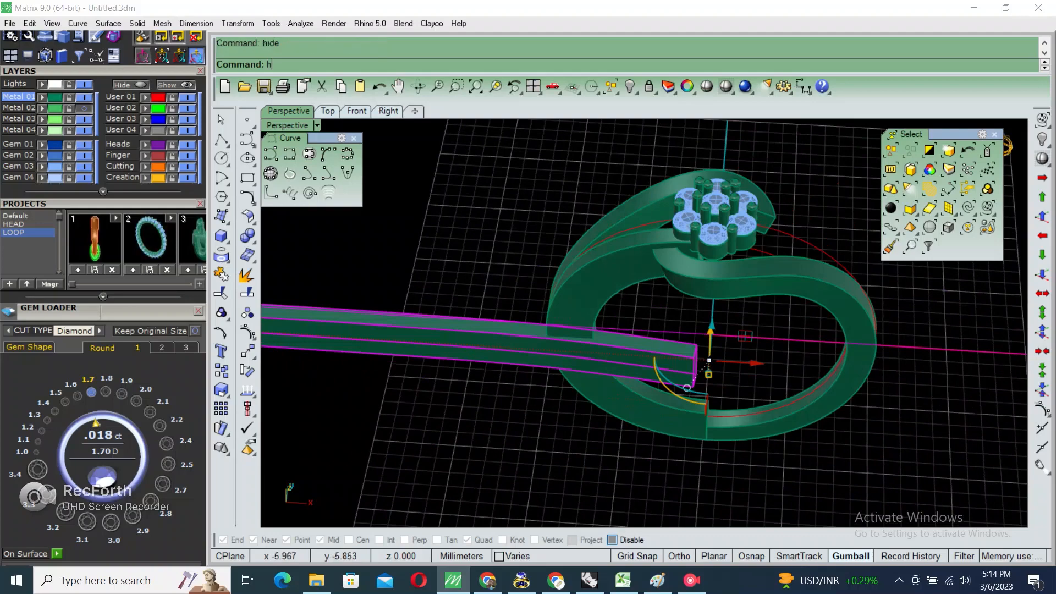
pyautogui.write('ide')
pyautogui.press('Return')
# - Extrude the inner ring circle to both sides as a solid cutter through the bands
pyautogui.click(596, 388)
pyautogui.moveTo(597, 387); pyautogui.dragTo(616, 407, button='right')
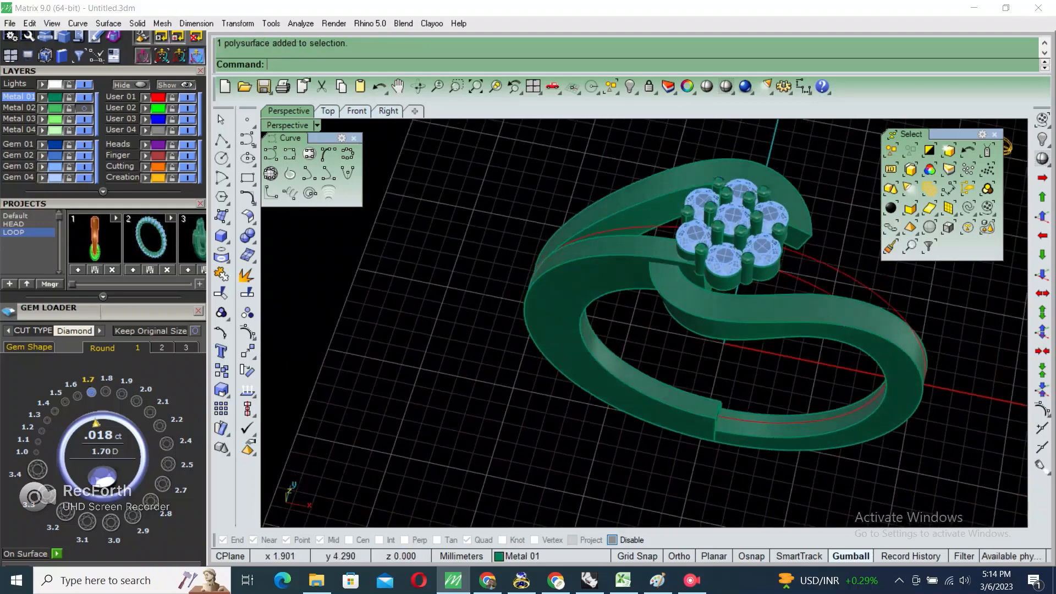
pyautogui.click(800, 279)
pyautogui.scroll(-2, 736, 321)
pyautogui.moveTo(737, 330); pyautogui.dragTo(717, 303, button='right')
pyautogui.press('F3')
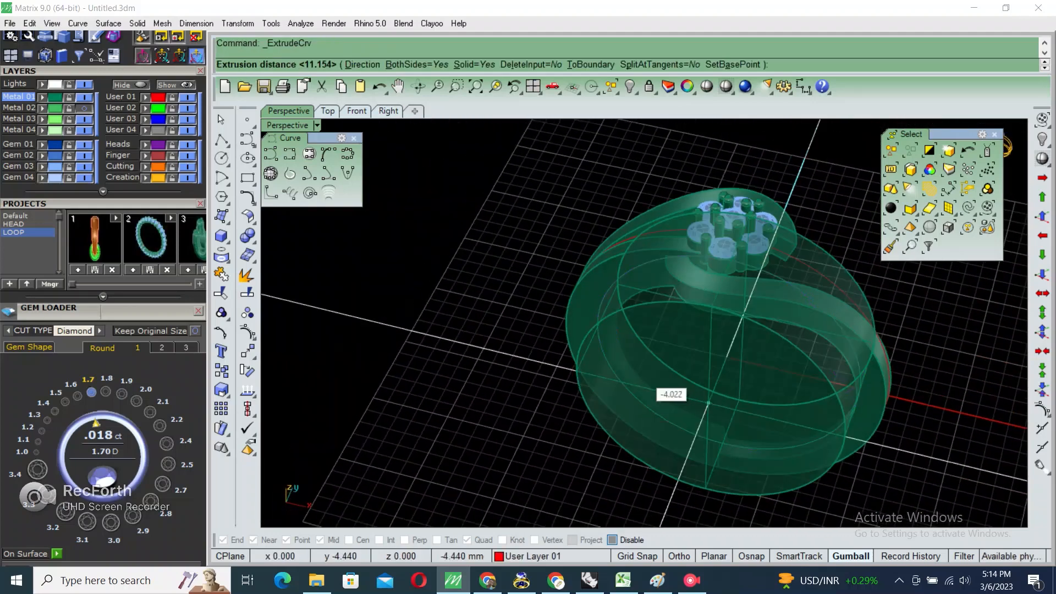
pyautogui.click(709, 451)
pyautogui.moveTo(651, 237); pyautogui.dragTo(681, 247, button='right')
# - Subtract the cylindrical cutter from the newly flowed band with a Boolean difference
pyautogui.scroll(2, 638, 292)
pyautogui.click(637, 288)
pyautogui.scroll(-2, 660, 275)
pyautogui.press('F4')
pyautogui.click(749, 384)
pyautogui.press('Return')
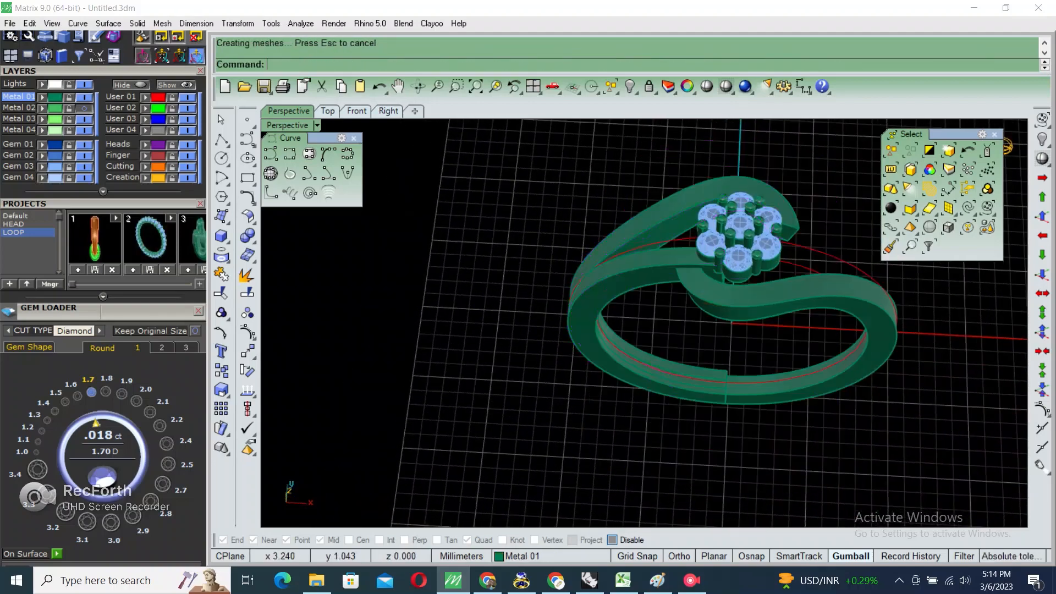
# - Delete the remaining right-hand band, and copy the left-hand bands rotated 180 degrees about the origin
pyautogui.press('Delete')
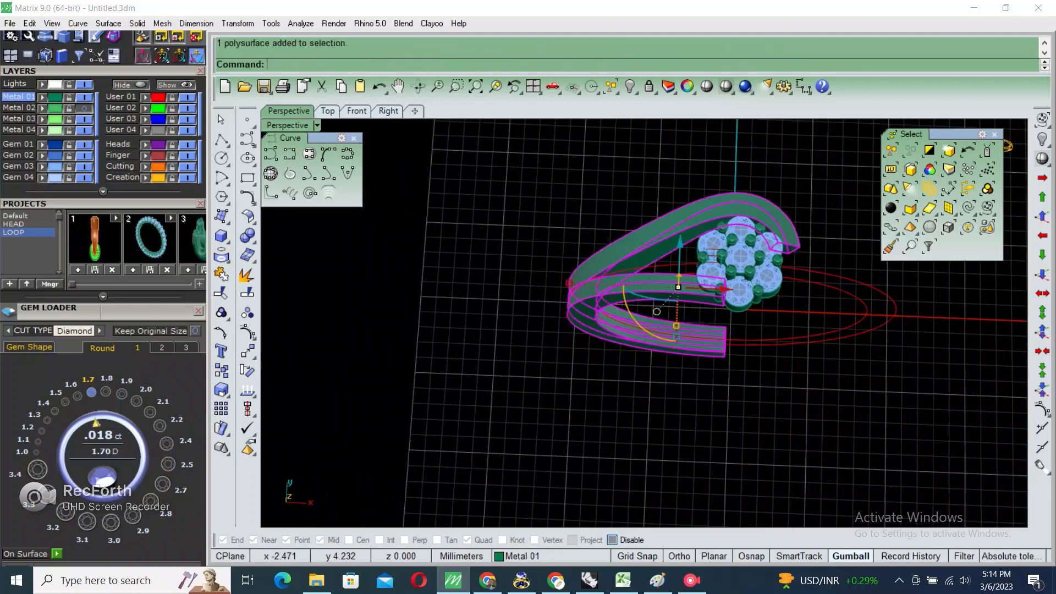
pyautogui.moveTo(696, 241); pyautogui.dragTo(684, 277, button='right')
pyautogui.hotkey('ctrl', 'r')
pyautogui.write('0')
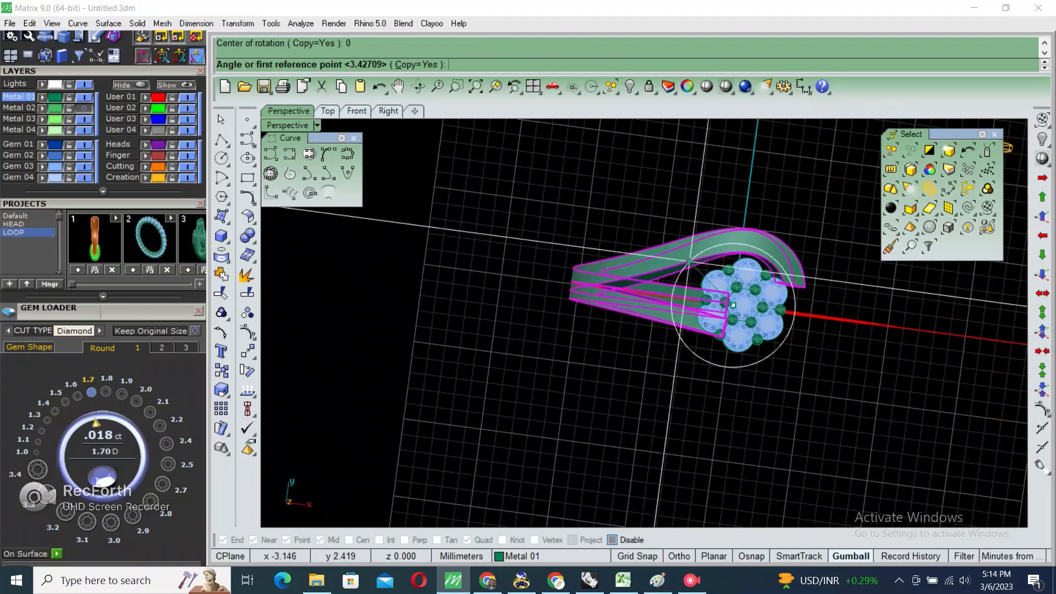
pyautogui.click(749, 185)
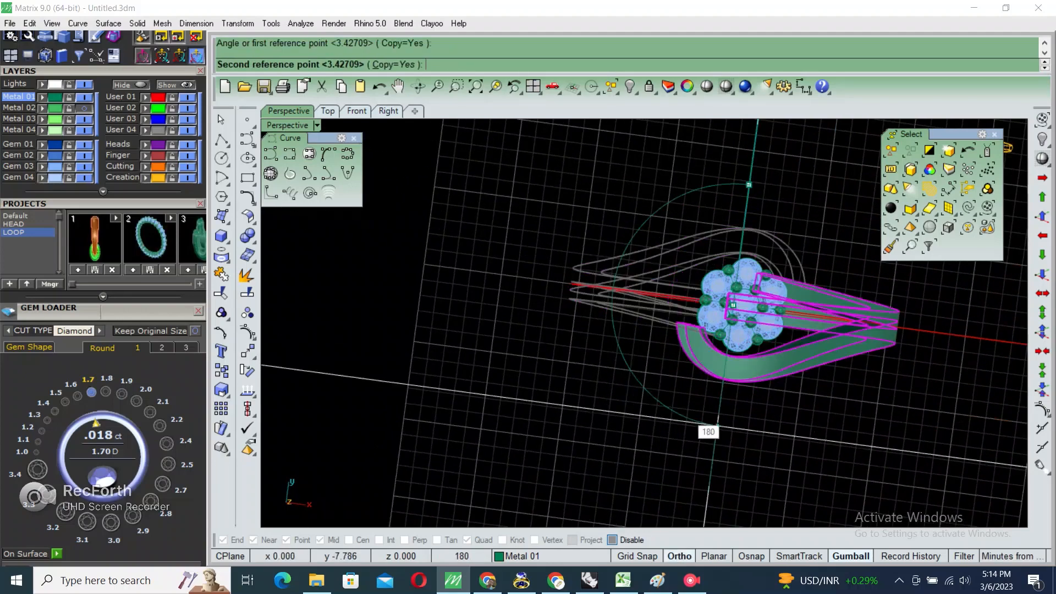
pyautogui.click(691, 418)
pyautogui.rightClick(694, 415)
# - Hide the construction circles so only the bands and the seven-stone head are shown
pyautogui.click(712, 415)
pyautogui.moveTo(712, 415); pyautogui.dragTo(754, 327, button='right')
pyautogui.scroll(2, 763, 352)
pyautogui.click(762, 390)
pyautogui.scroll(2, 766, 388)
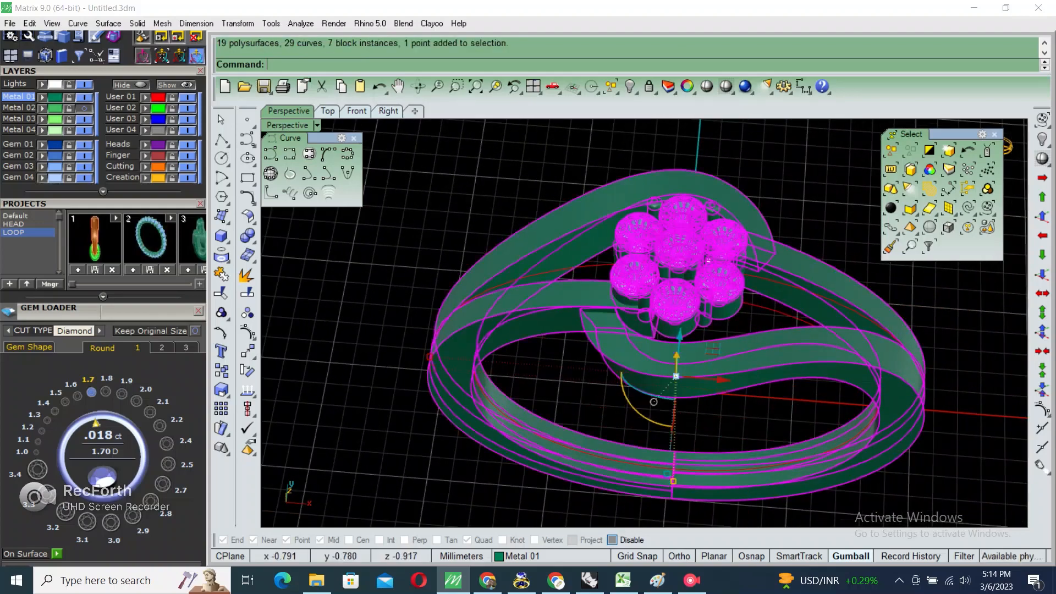
pyautogui.scroll(-2, 660, 399)
pyautogui.moveTo(660, 398); pyautogui.dragTo(690, 415, button='right')
pyautogui.press('Escape')
pyautogui.hotkey('ctrl', 'h')
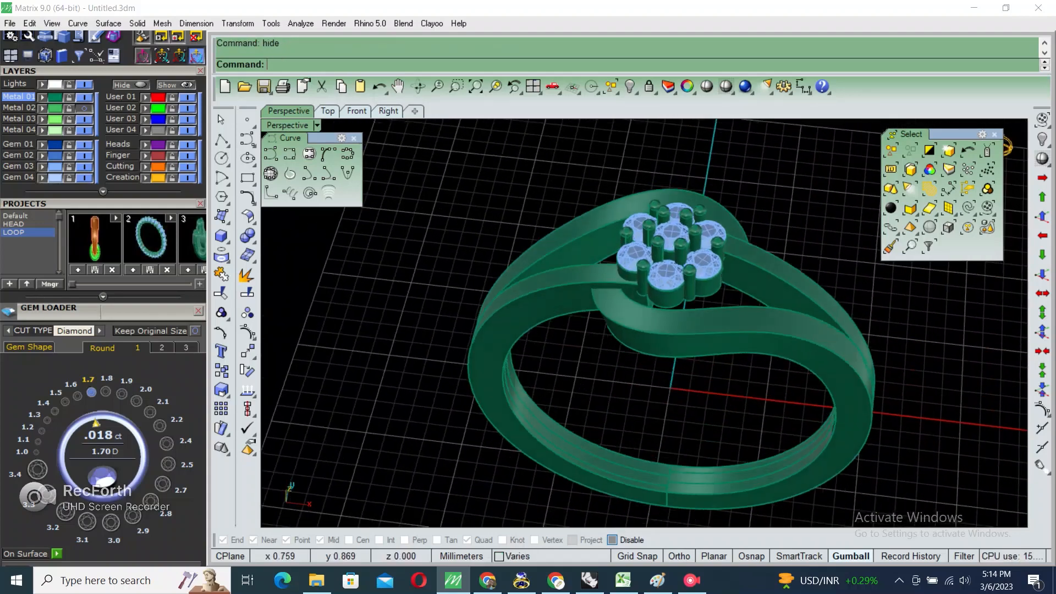
# - Extract the outer face of the curved band below the head, and lock everything else
pyautogui.moveTo(686, 378)
pyautogui.mouseDown(button='right')
pyautogui.moveTo(694, 330)
pyautogui.moveTo(673, 385)
pyautogui.mouseUp(button='right')
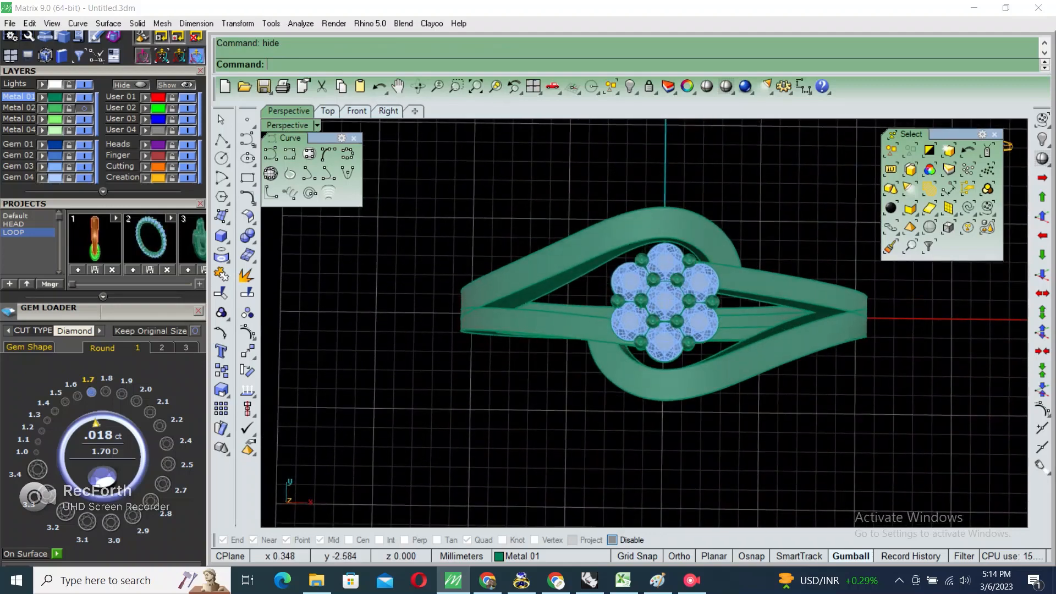
pyautogui.scroll(-6, 687, 321)
pyautogui.moveTo(687, 322); pyautogui.dragTo(714, 276, button='right')
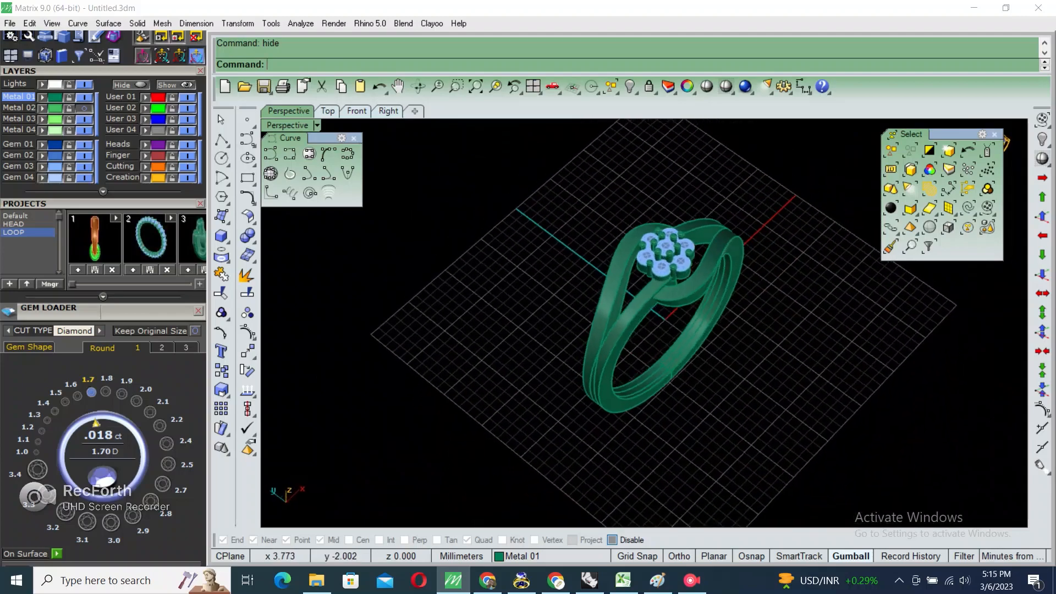
pyautogui.scroll(4, 649, 270)
pyautogui.moveTo(649, 269); pyautogui.dragTo(697, 357, button='right')
pyautogui.click(642, 270)
pyautogui.press('Return')
pyautogui.hotkey('ctrl', 'i')
pyautogui.hotkey('ctrl', 'l')
# - Try to offset the long edge of the extracted face inward along the surface by 0.75 mm
pyautogui.write('o')
pyautogui.click(647, 343)
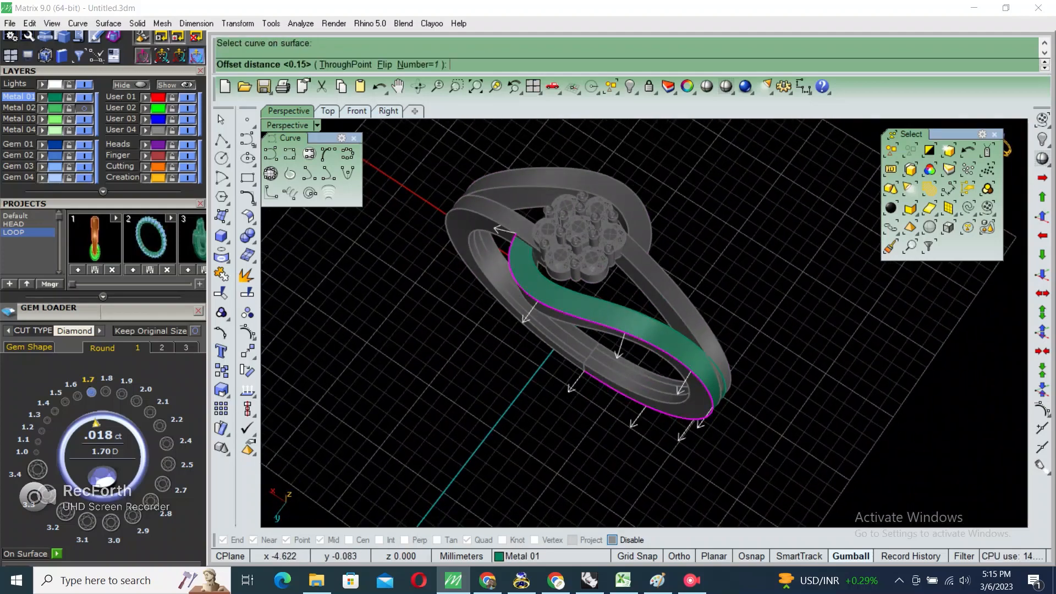
pyautogui.write('F')
pyautogui.press('Return')
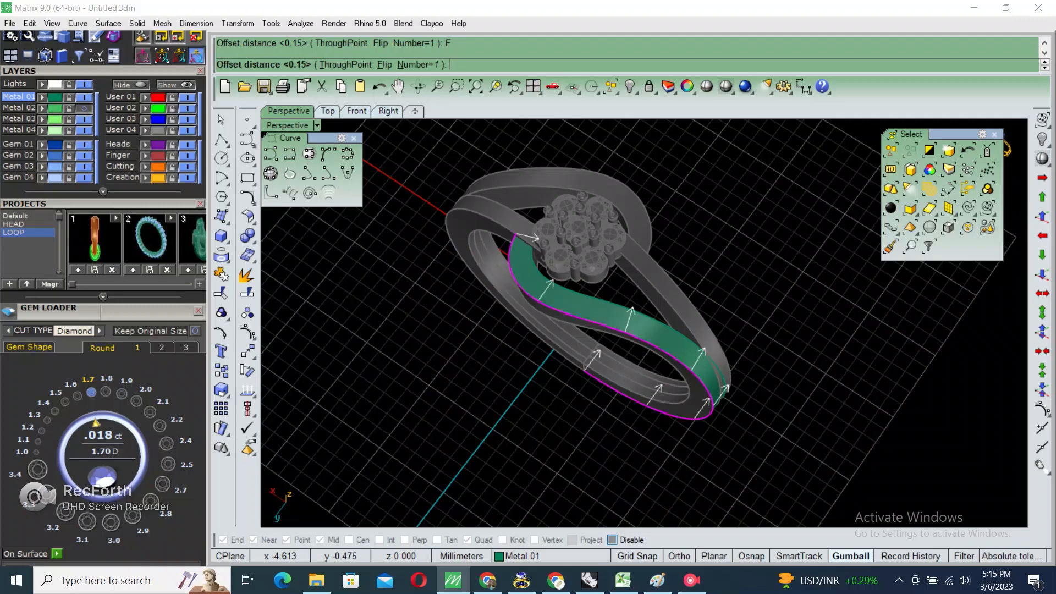
pyautogui.moveTo(604, 299); pyautogui.dragTo(596, 331, button='right')
pyautogui.scroll(3, 582, 345)
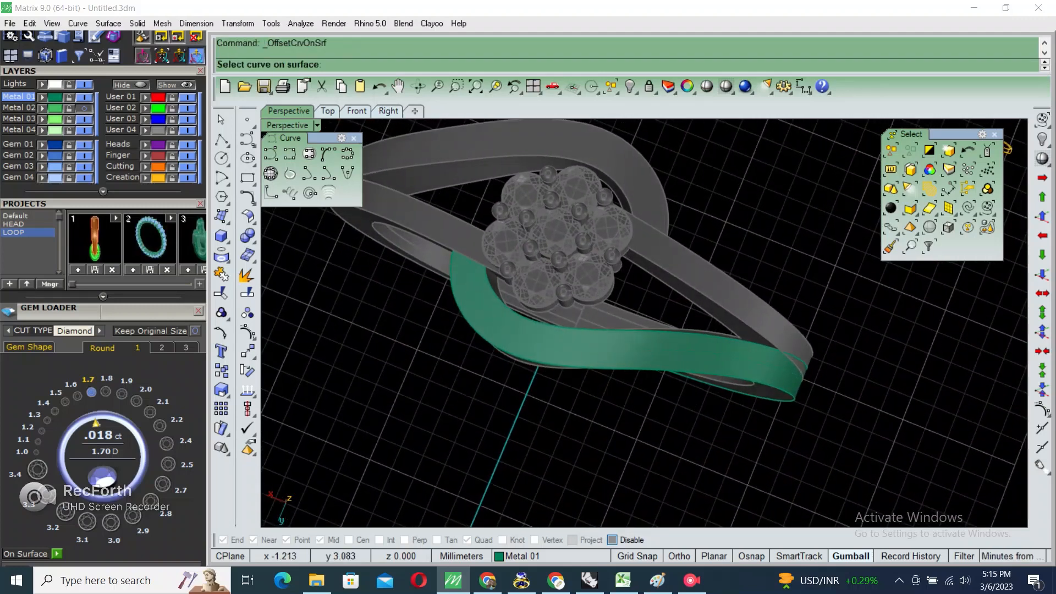
# - Offset the face's long edge along the surface by 0.7 mm, with the direction flipped inward
pyautogui.click(596, 342)
pyautogui.write('Flip Number=1 ):')
pyautogui.press('Return')
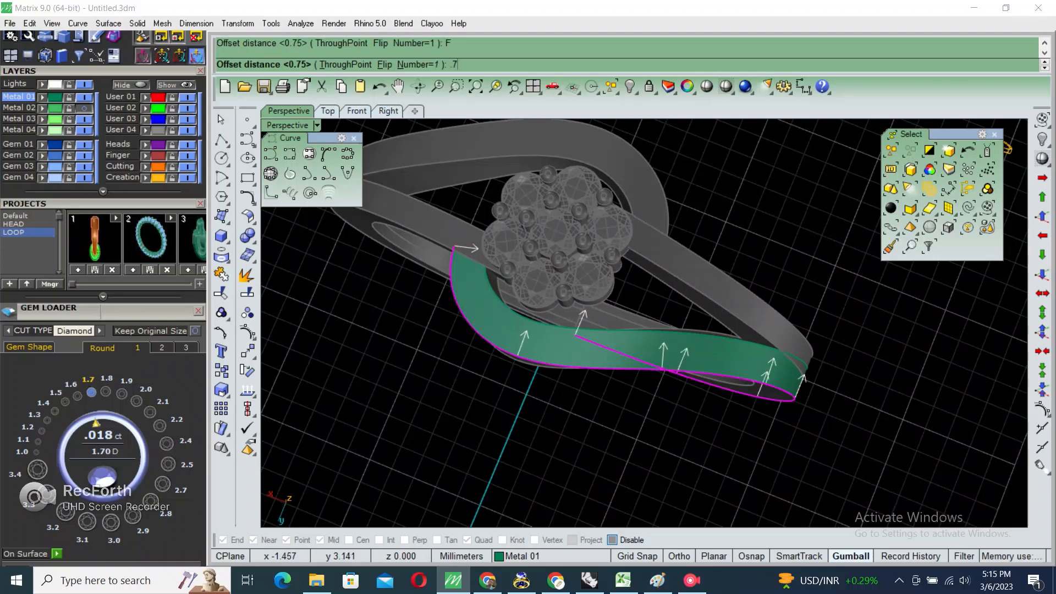
pyautogui.press('Return')
# - Start Gem on Curve along the offset centre curve, and orient the gems to the band face with the Object direction
pyautogui.click(580, 349)
pyautogui.click(611, 381)
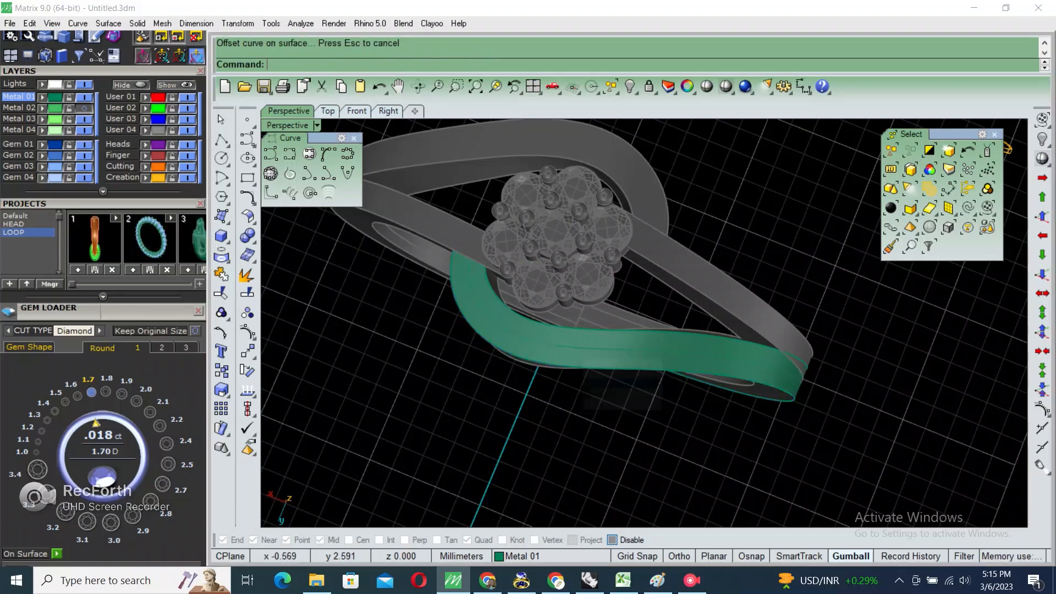
pyautogui.moveTo(611, 381); pyautogui.dragTo(626, 333, button='right')
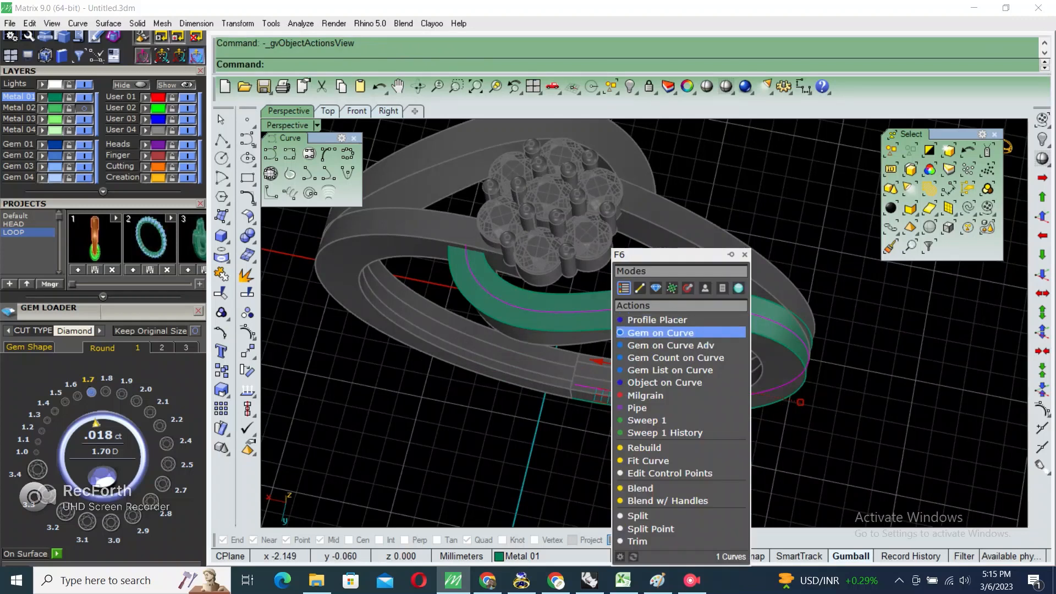
pyautogui.click(656, 333)
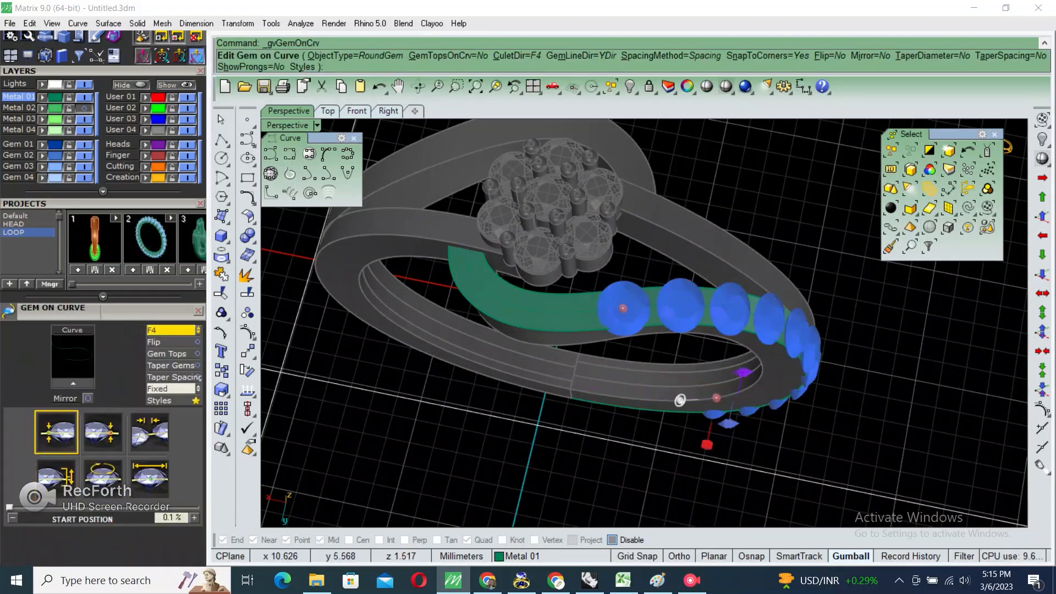
pyautogui.click(171, 331)
pyautogui.click(171, 330)
pyautogui.moveTo(525, 330); pyautogui.dragTo(531, 385, button='right')
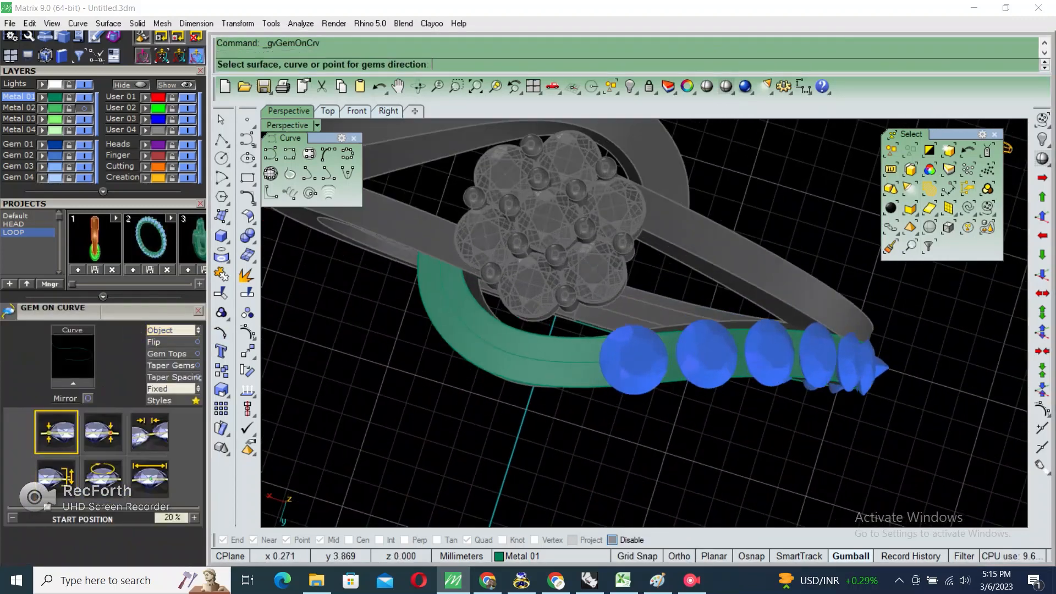
pyautogui.click(542, 370)
# - Set the gem start size to 1.1 mm and use Fixed spacing of 0.15 mm
pyautogui.click(150, 479)
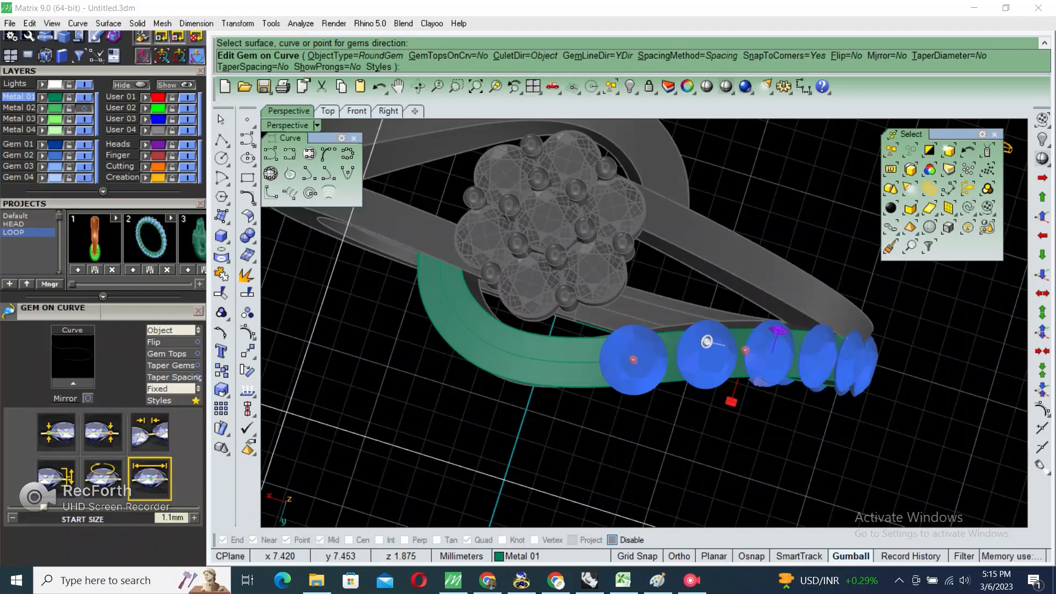
pyautogui.press('Return')
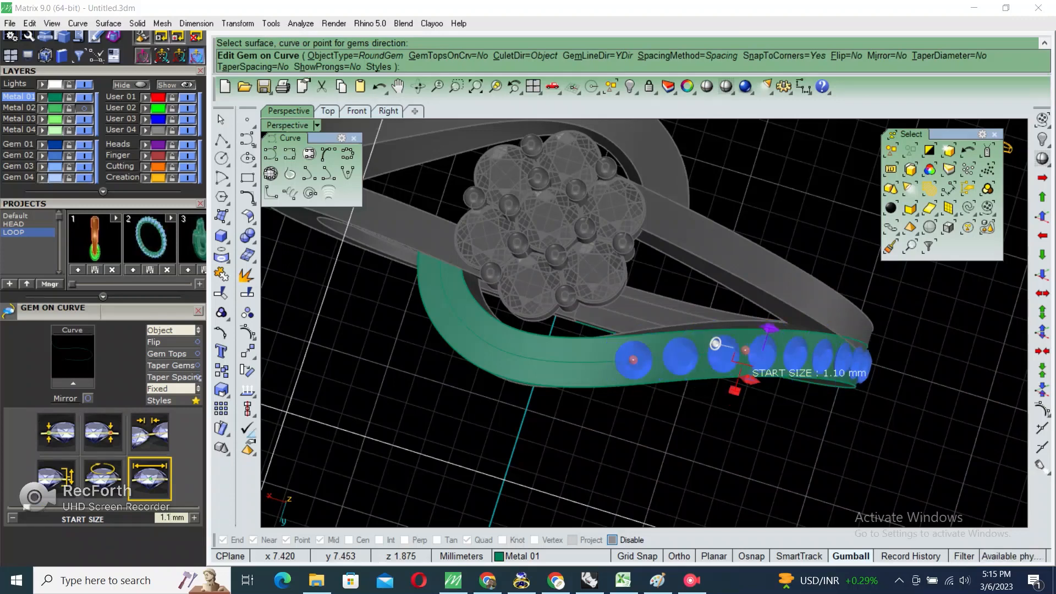
pyautogui.click(171, 388)
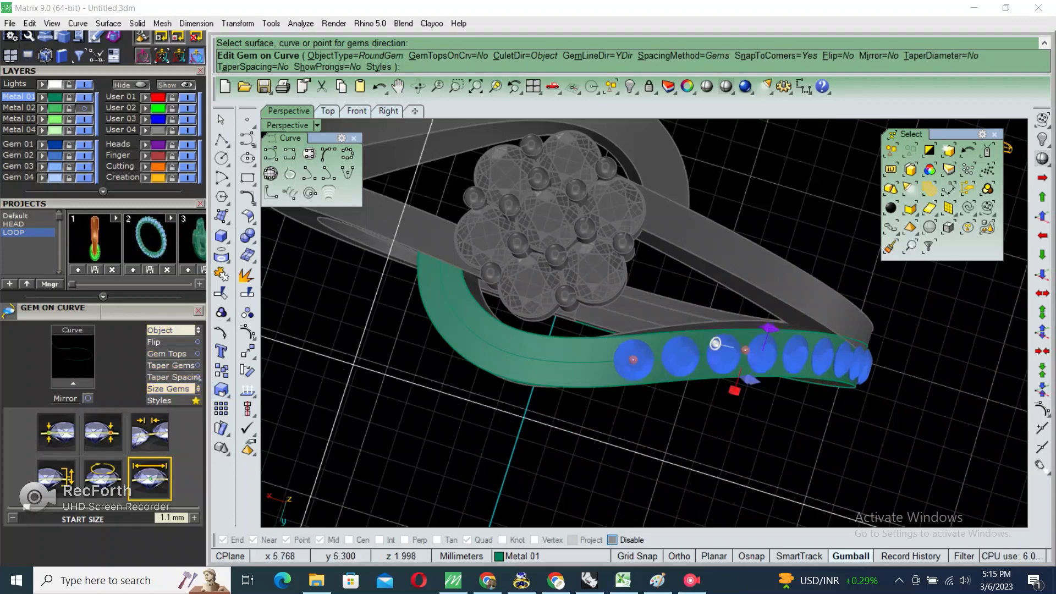
pyautogui.moveTo(525, 321); pyautogui.dragTo(431, 231, button='right')
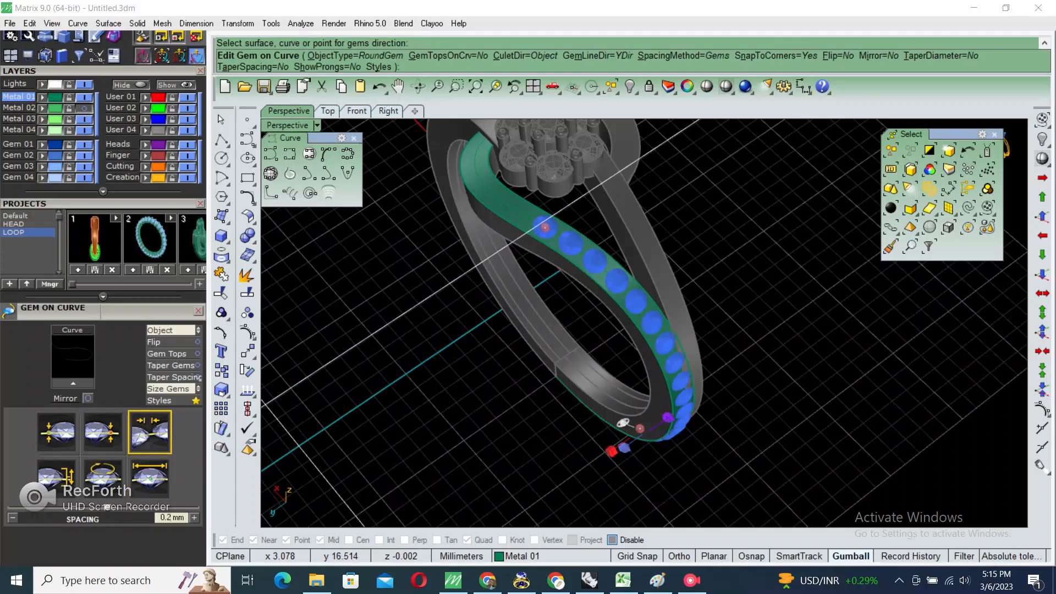
pyautogui.click(171, 389)
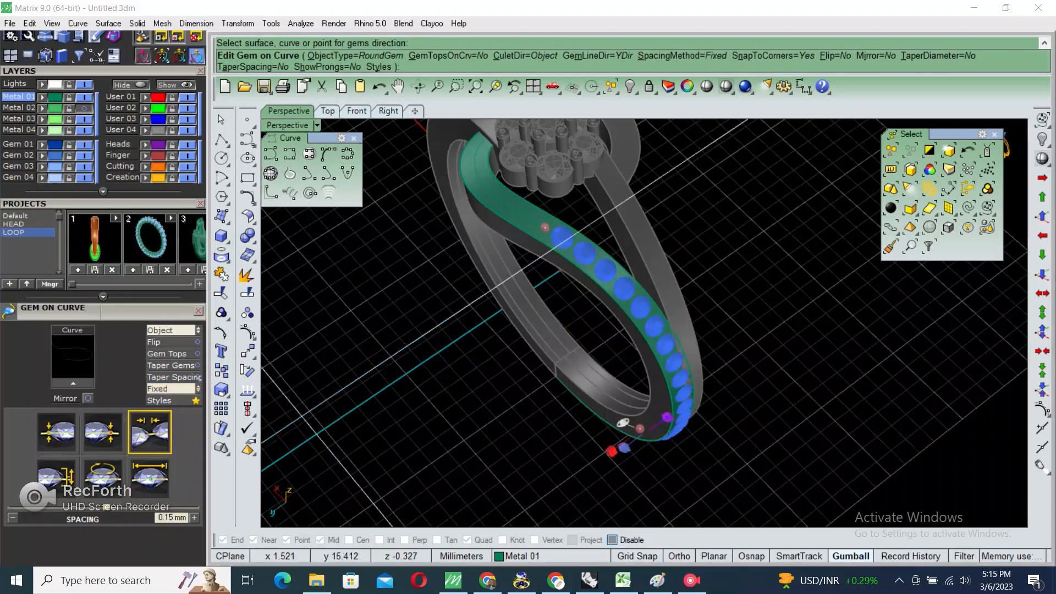
# - Extend the gem line along the band, with a 95.7% start position near the cluster and a 55.6% end position, and create the gems
pyautogui.moveTo(639, 428); pyautogui.dragTo(486, 187)
pyautogui.moveTo(487, 189); pyautogui.dragTo(509, 367, button='right')
pyautogui.scroll(4, 509, 366)
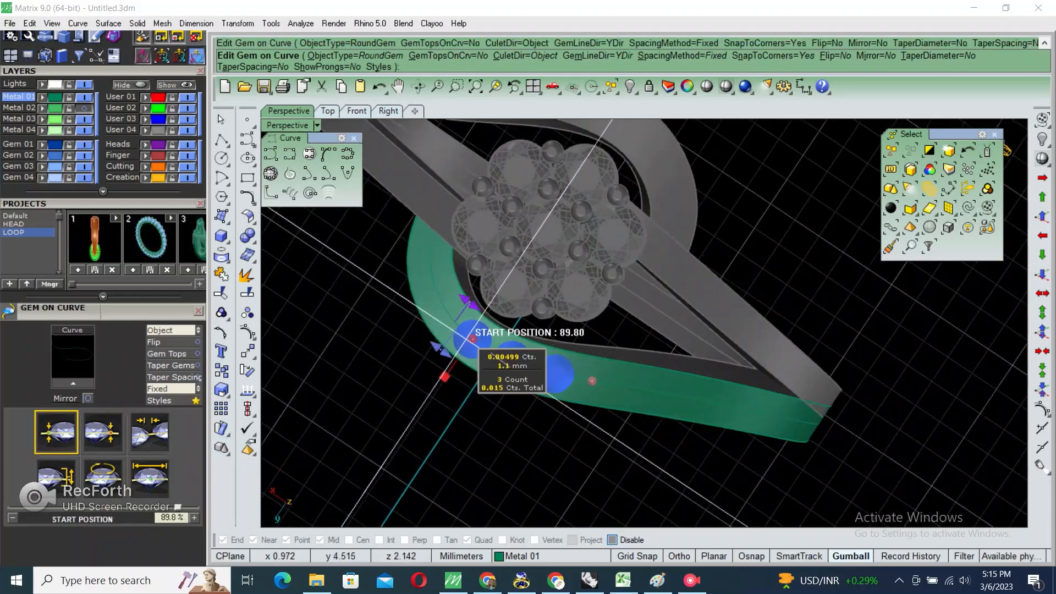
pyautogui.moveTo(472, 338); pyautogui.dragTo(432, 274)
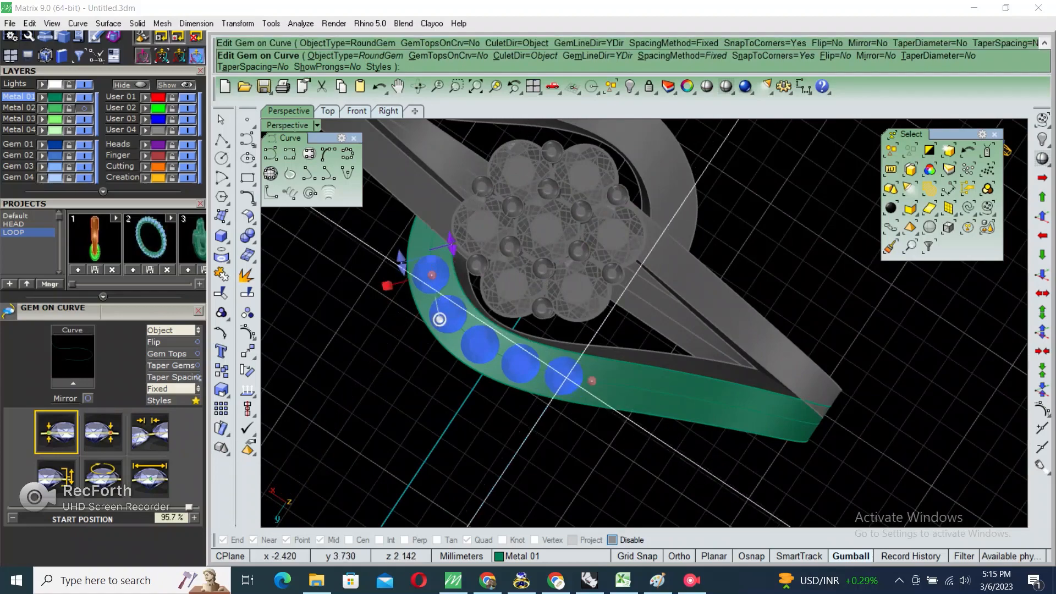
pyautogui.moveTo(479, 325); pyautogui.dragTo(448, 280, button='right')
pyautogui.moveTo(581, 268); pyautogui.dragTo(742, 384)
pyautogui.moveTo(734, 388); pyautogui.dragTo(679, 308, button='right')
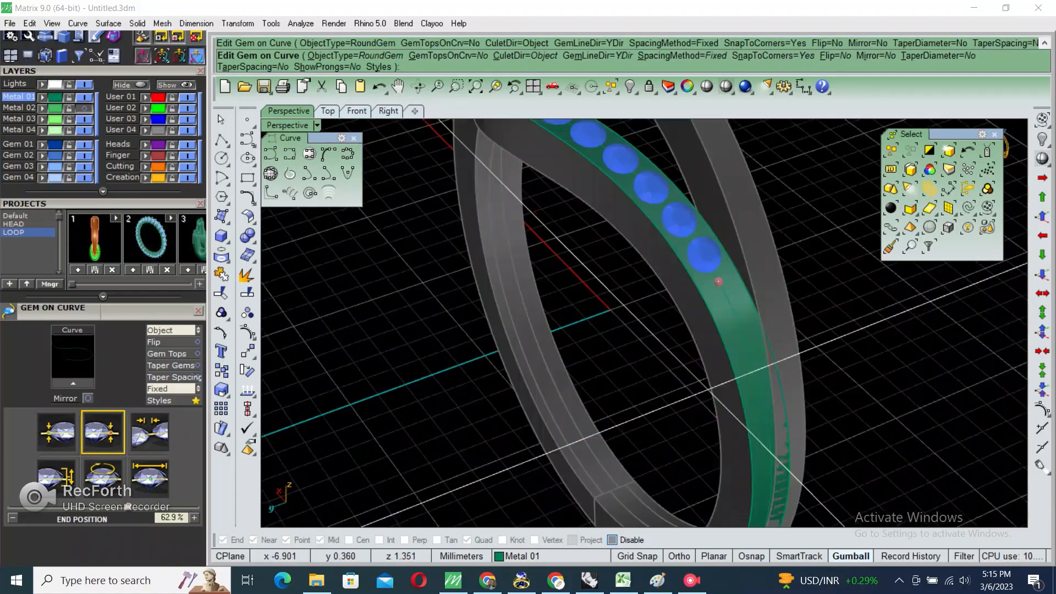
pyautogui.moveTo(718, 282); pyautogui.dragTo(752, 363)
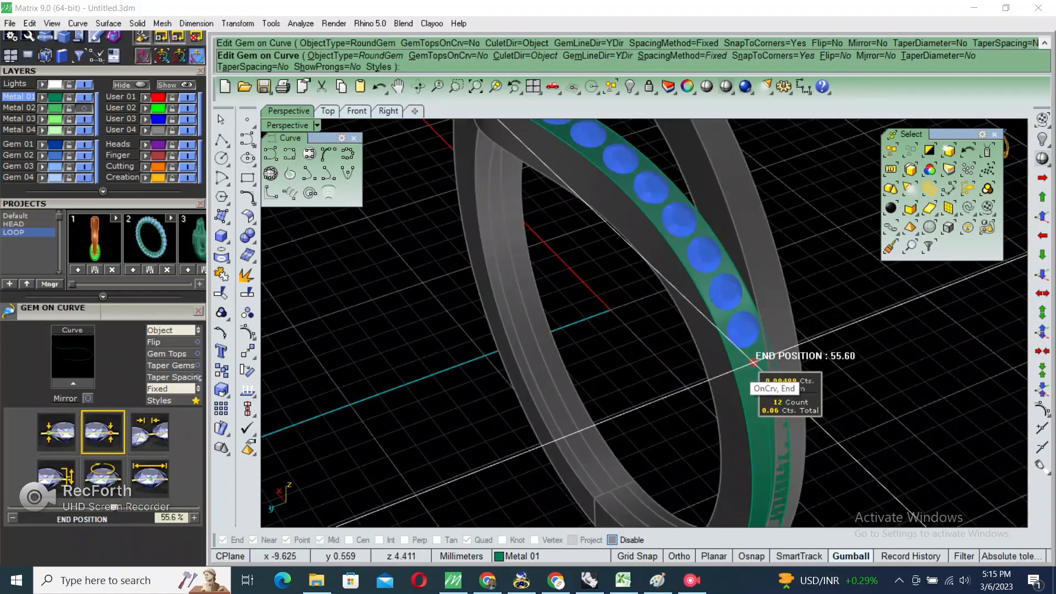
pyautogui.moveTo(751, 361); pyautogui.dragTo(710, 356, button='right')
pyautogui.rightClick(602, 412)
pyautogui.scroll(2, 675, 378)
pyautogui.click(676, 381)
pyautogui.scroll(-2, 675, 380)
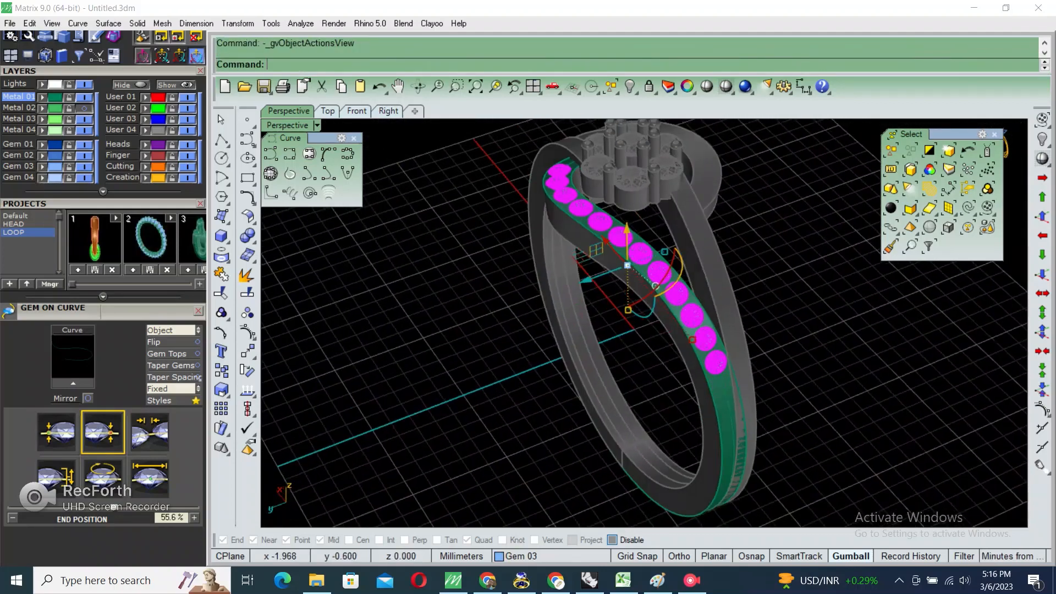
pyautogui.press('F6')
pyautogui.click(688, 369)
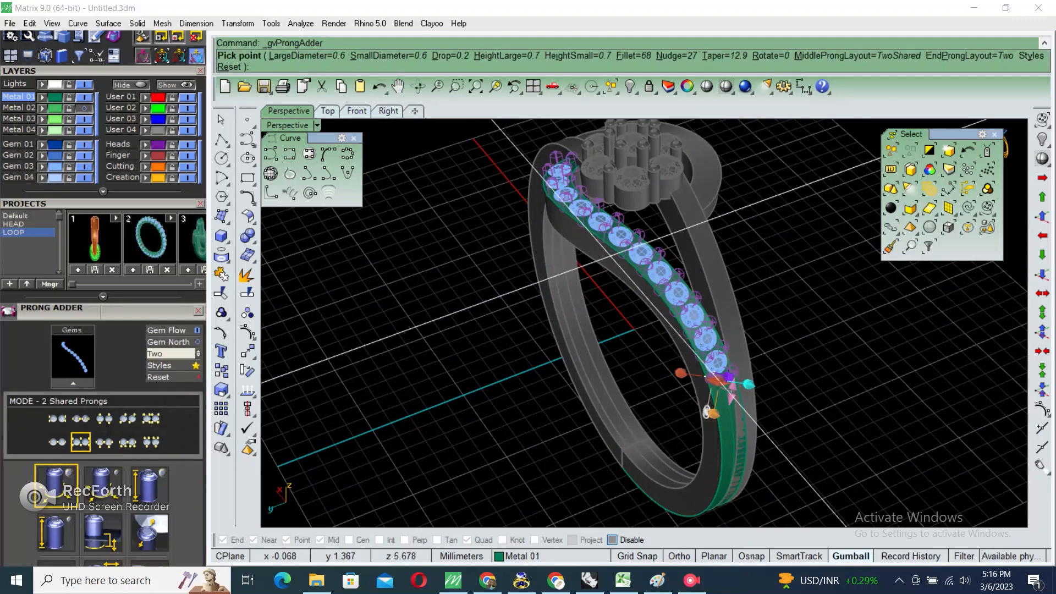
pyautogui.press('Return')
pyautogui.scroll(3, 632, 203)
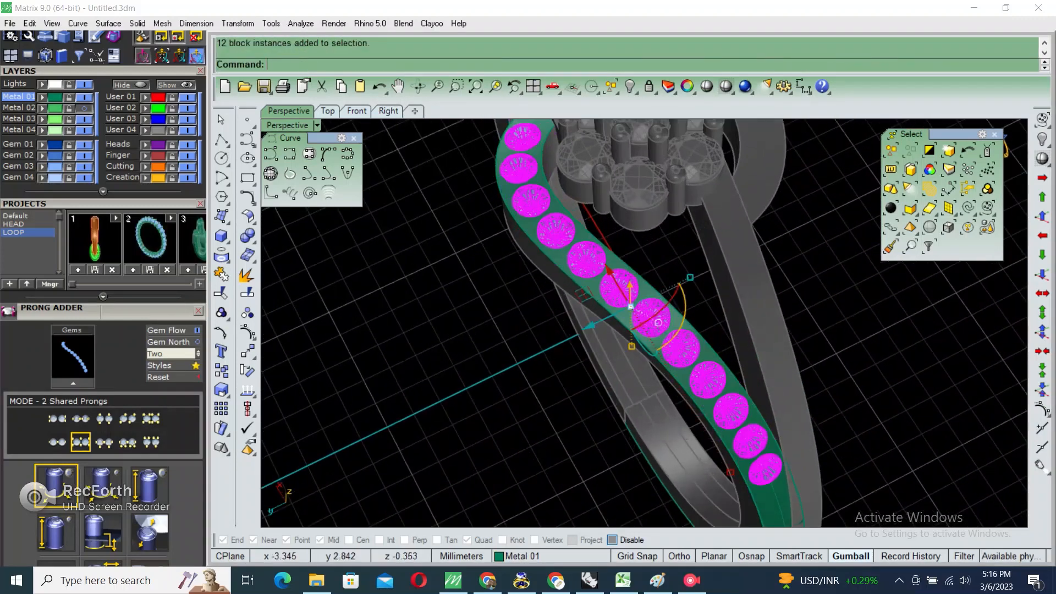
# - Add two shared prongs between the band gems with Prong Adder, using 0.5 mm for both the large and small prong diameters
pyautogui.press('Return')
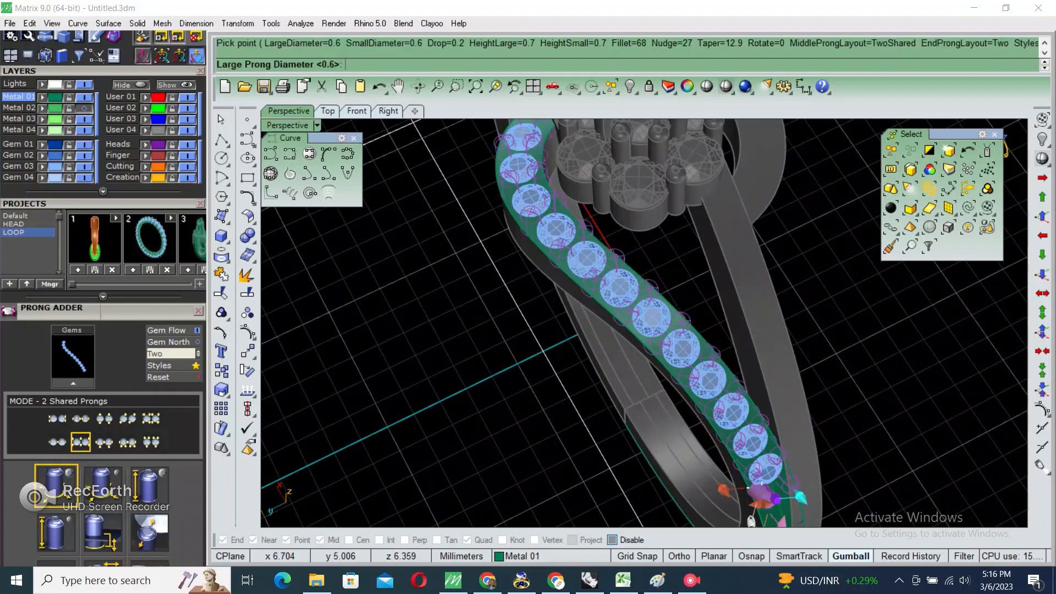
pyautogui.press('Return')
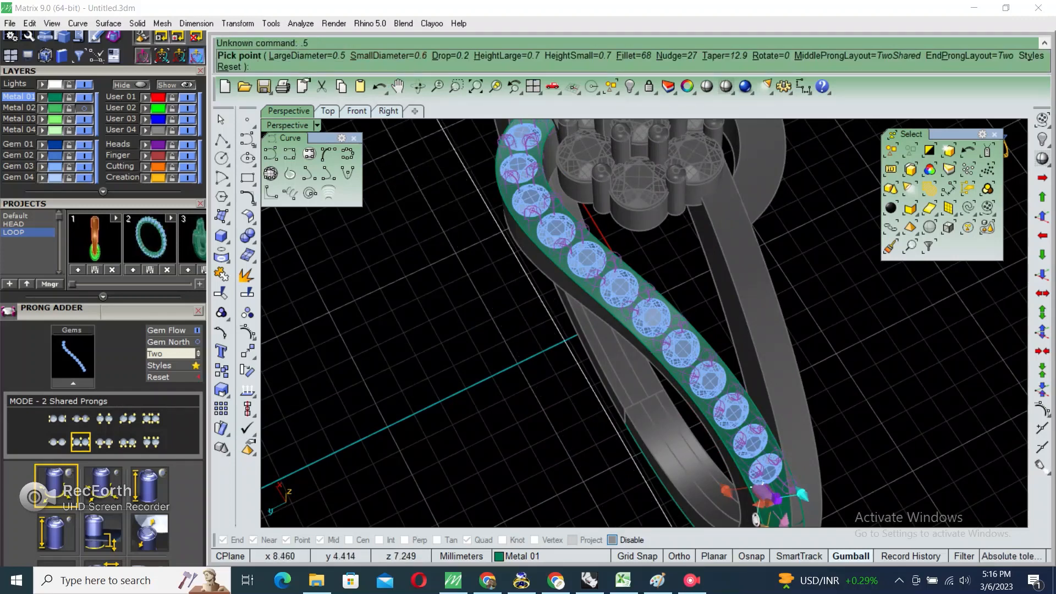
pyautogui.click(388, 56)
pyautogui.press('Return')
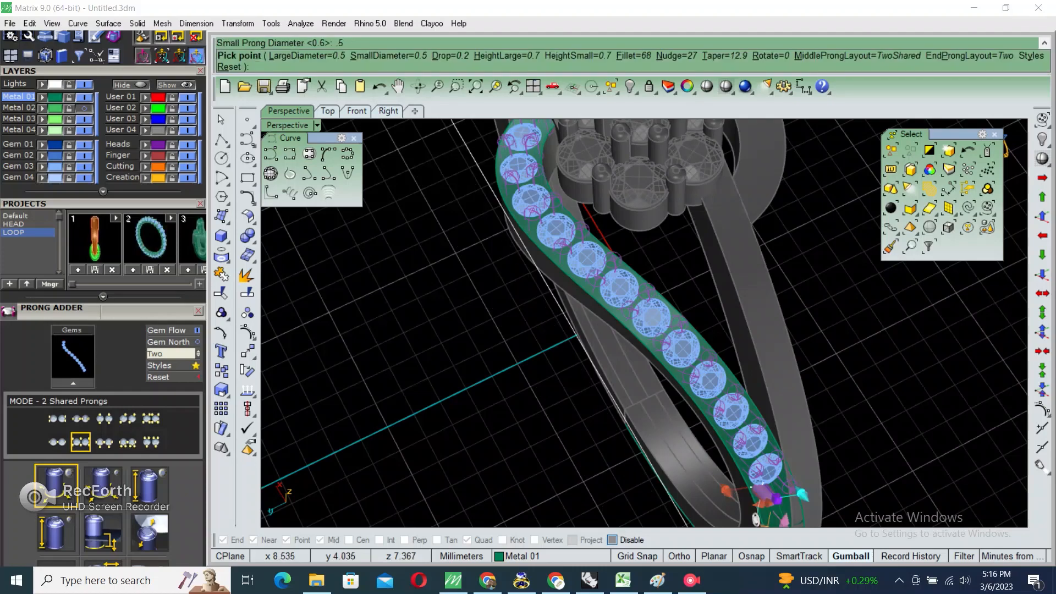
pyautogui.press('Return')
pyautogui.scroll(4, 566, 253)
pyautogui.moveTo(566, 253); pyautogui.dragTo(533, 281, button='right')
pyautogui.scroll(2, 566, 305)
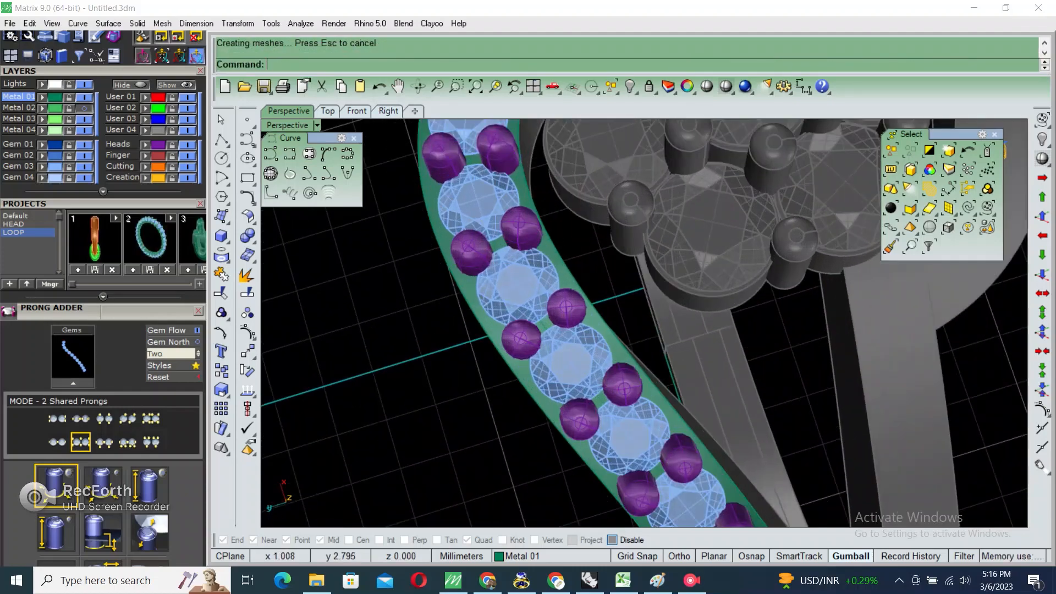
# - Unlock all locked objects and delete the bypass band half opposite the gem-set one
pyautogui.press('Delete')
pyautogui.scroll(-8, 659, 275)
pyautogui.moveTo(660, 275); pyautogui.dragTo(555, 231, button='right')
pyautogui.press('Return')
pyautogui.moveTo(734, 286); pyautogui.dragTo(632, 286, button='right')
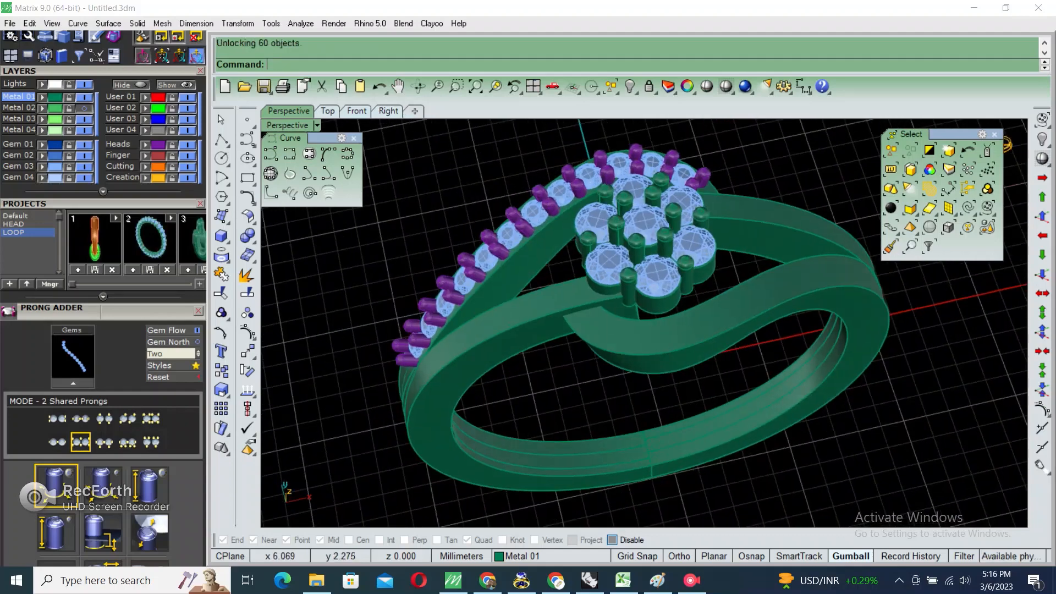
pyautogui.click(778, 299)
pyautogui.press('Delete')
# - Create gem cutters for the row of band gems with the lower depth at -500% so they pass through the band
pyautogui.moveTo(770, 302); pyautogui.dragTo(767, 324, button='right')
pyautogui.scroll(7, 676, 209)
pyautogui.click(715, 195)
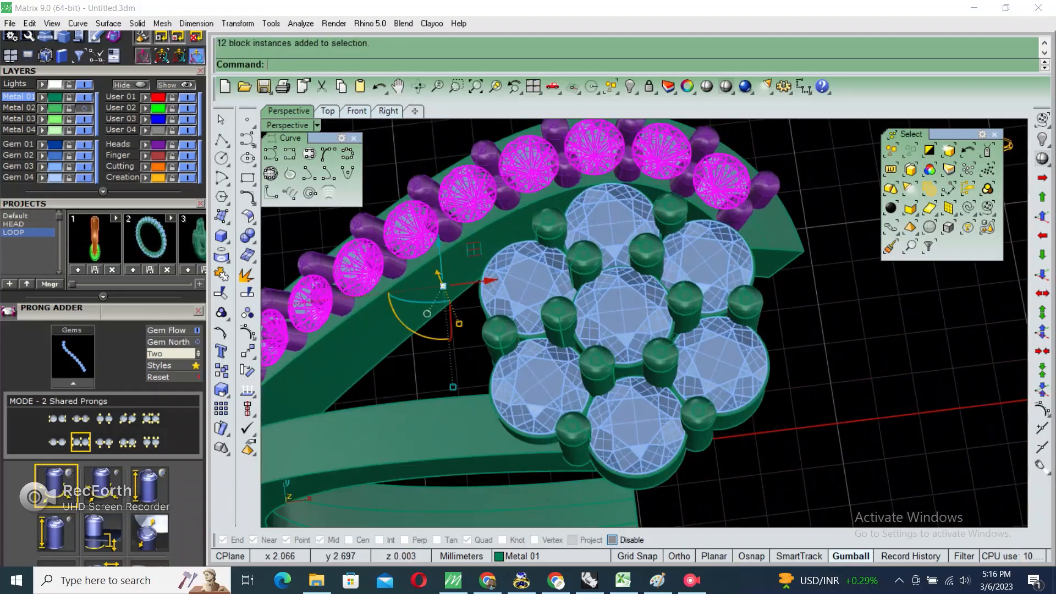
pyautogui.scroll(-2, 715, 220)
pyautogui.moveTo(742, 237); pyautogui.dragTo(698, 204, button='right')
pyautogui.press('F6')
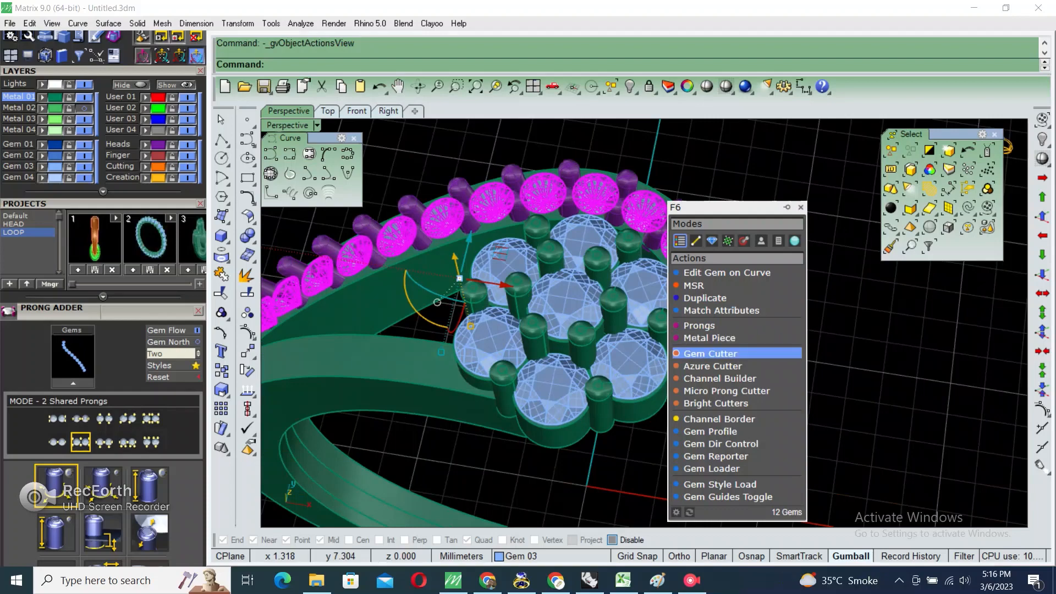
pyautogui.click(710, 353)
pyautogui.scroll(-5, 712, 330)
pyautogui.moveTo(712, 324); pyautogui.dragTo(701, 231, button='right')
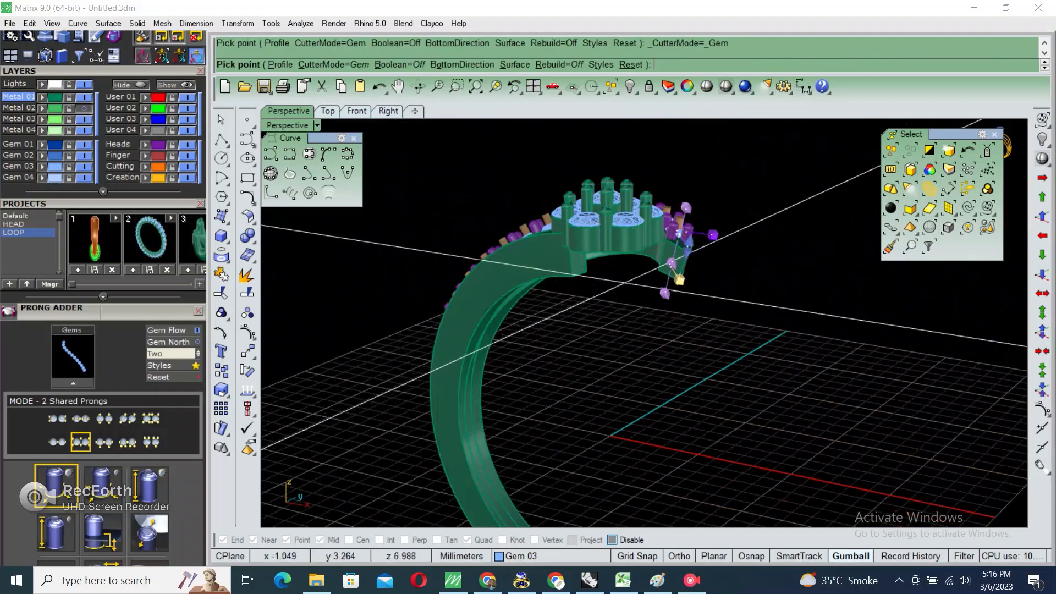
pyautogui.click(102, 432)
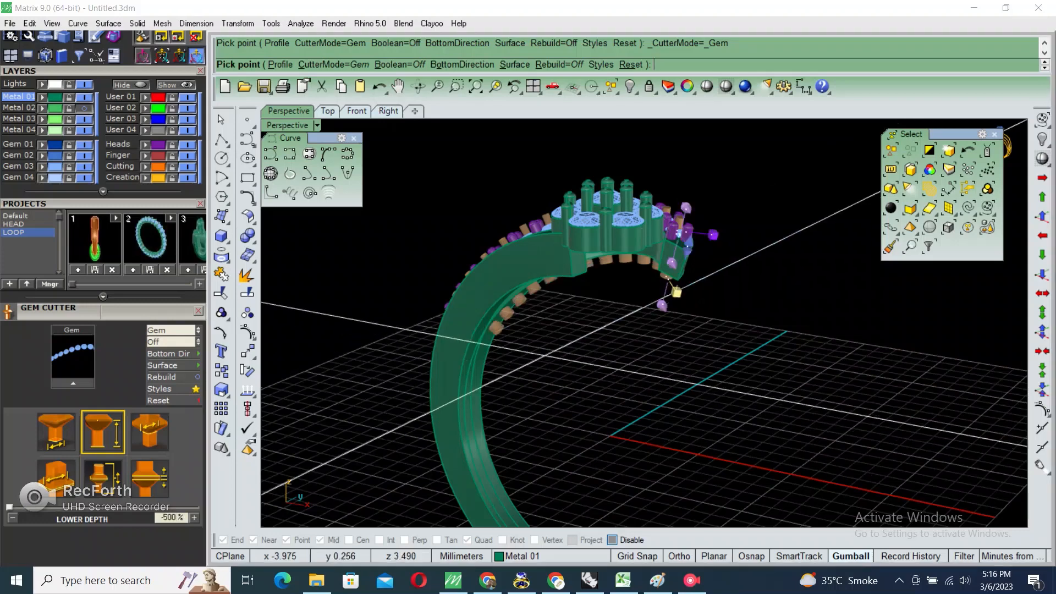
pyautogui.rightClick(701, 270)
# - Try to subtract the gem cutters from the gem-set band with a Boolean Difference
pyautogui.scroll(4, 709, 273)
pyautogui.moveTo(699, 286); pyautogui.dragTo(707, 363, button='right')
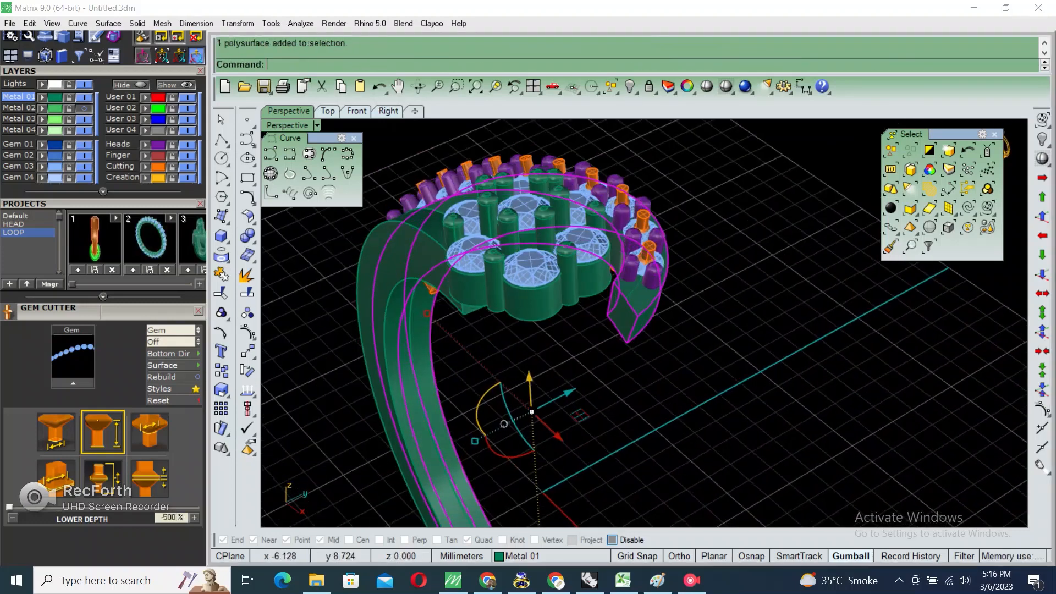
pyautogui.write('bd')
pyautogui.press('Return')
pyautogui.scroll(3, 649, 233)
pyautogui.click(649, 235)
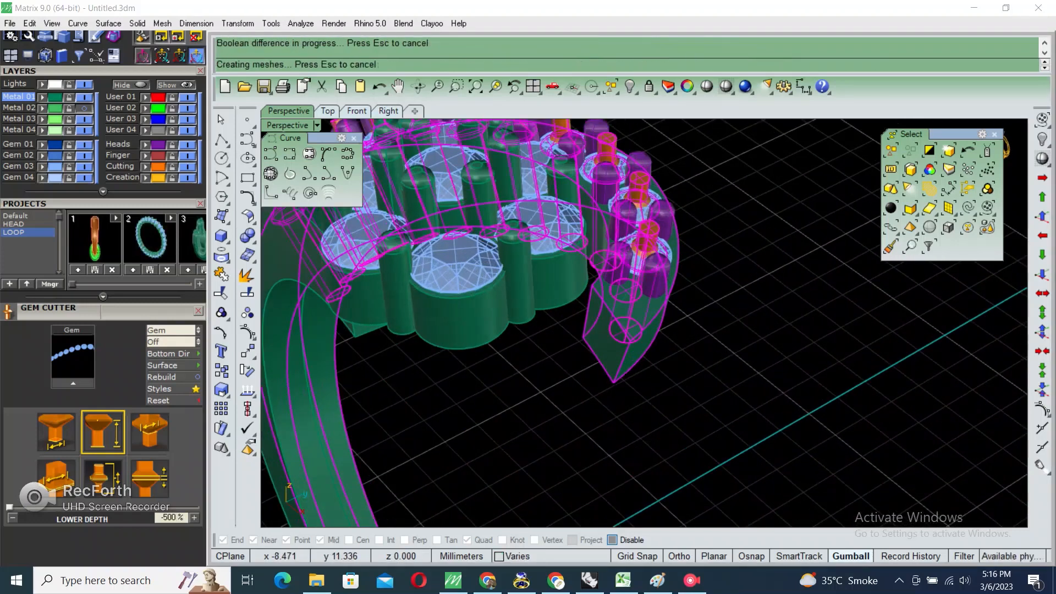
pyautogui.scroll(-3, 715, 319)
pyautogui.moveTo(715, 319); pyautogui.dragTo(756, 165, button='right')
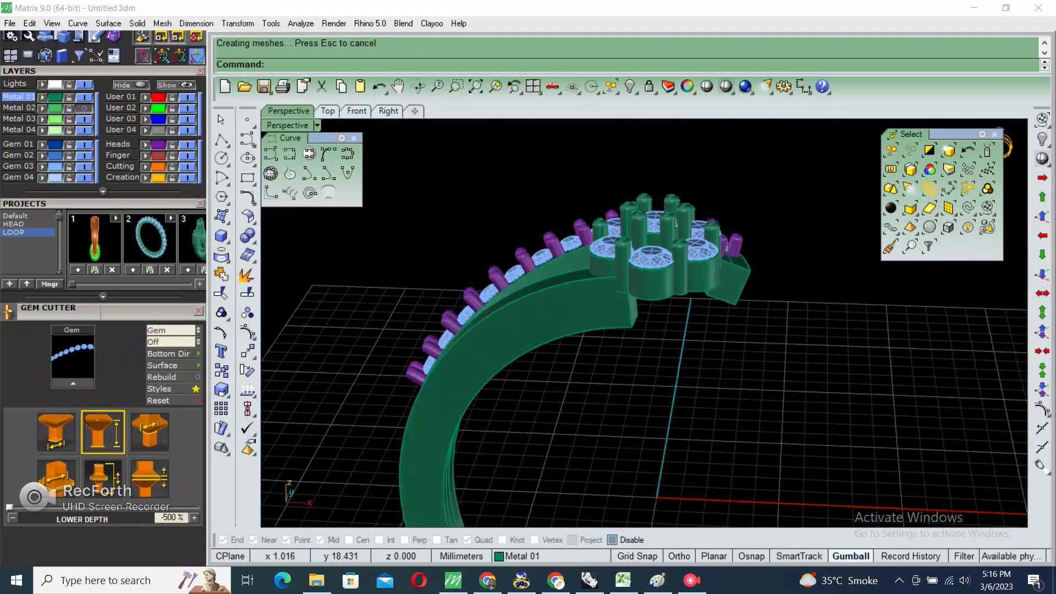
pyautogui.hotkey('ctrl', 'z')
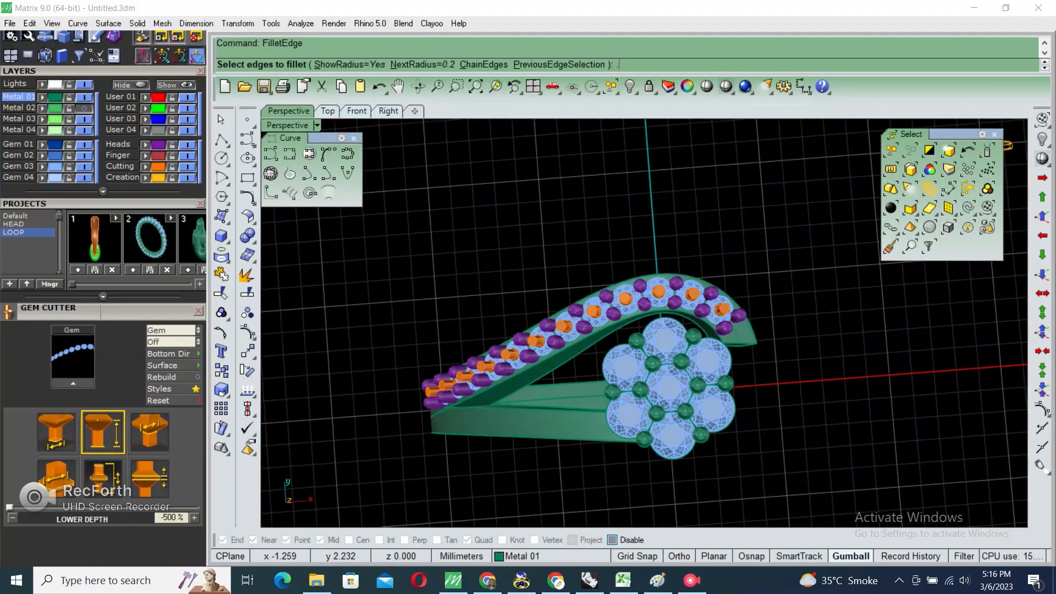
# - Fillet the long upper edges of the gem-set band with a 0.3 mm radius
pyautogui.scroll(2, 575, 324)
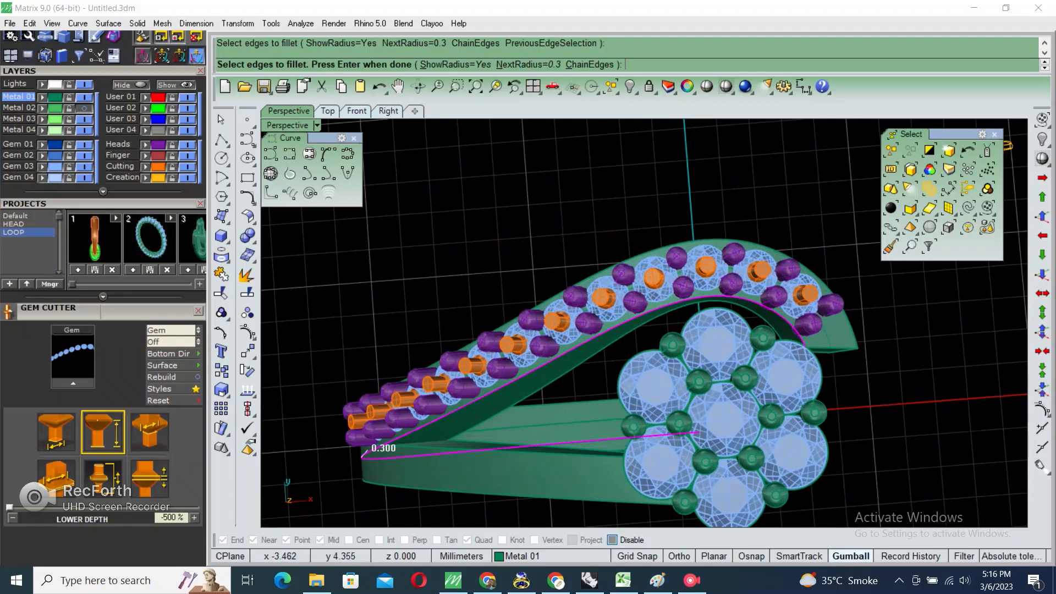
pyautogui.click(590, 278)
pyautogui.press('Return')
pyautogui.press('Return')
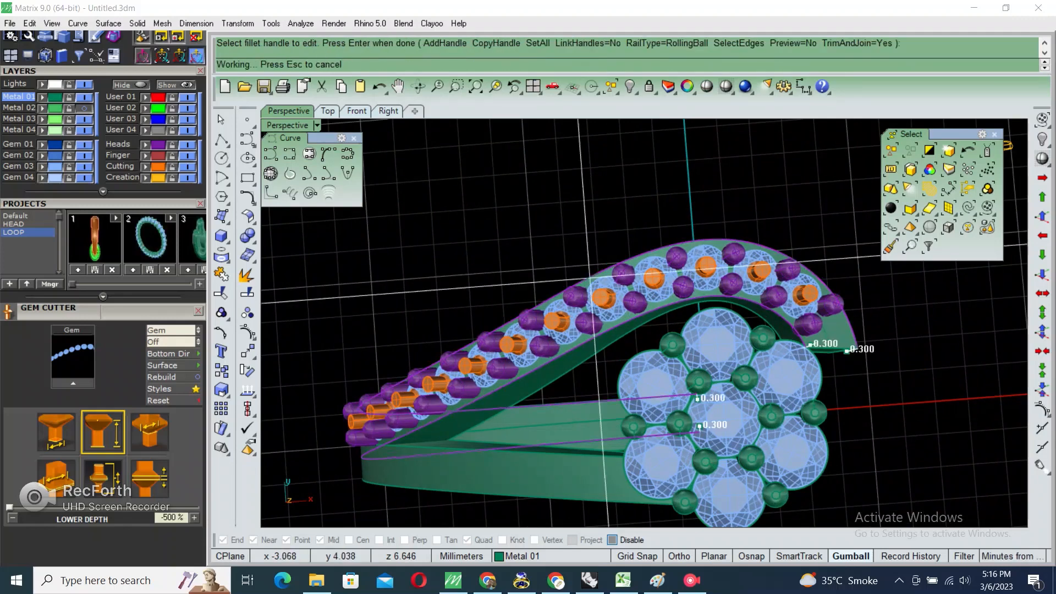
# - Fillet the long inner and outer edges of the remaining lower shank with a 0.3 mm radius
pyautogui.click(424, 439)
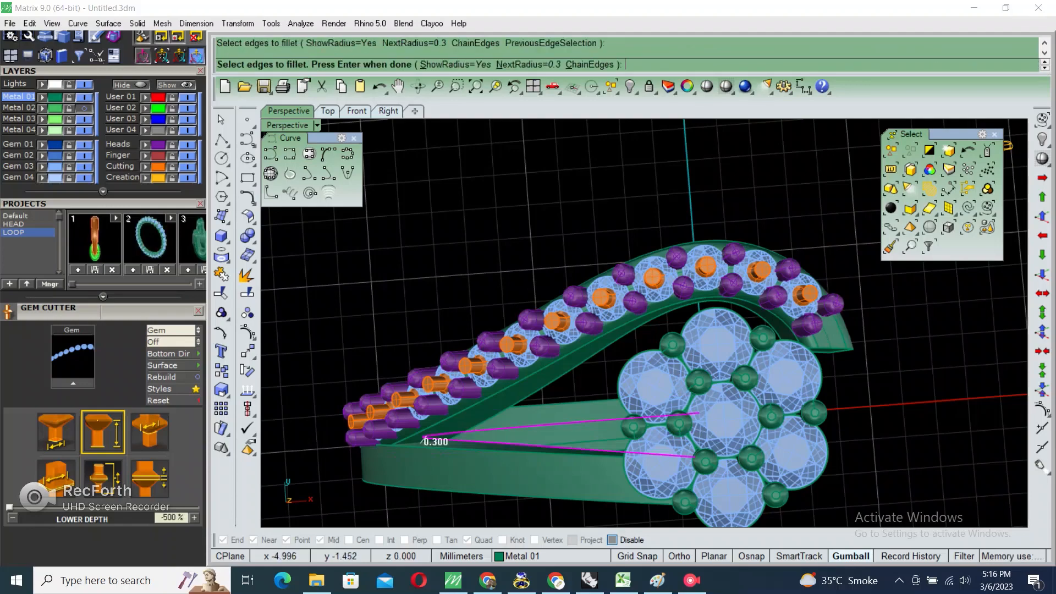
pyautogui.moveTo(542, 458); pyautogui.dragTo(601, 414, button='right')
pyautogui.press('Escape')
pyautogui.moveTo(595, 489); pyautogui.dragTo(593, 491)
pyautogui.moveTo(593, 491); pyautogui.dragTo(550, 316, button='right')
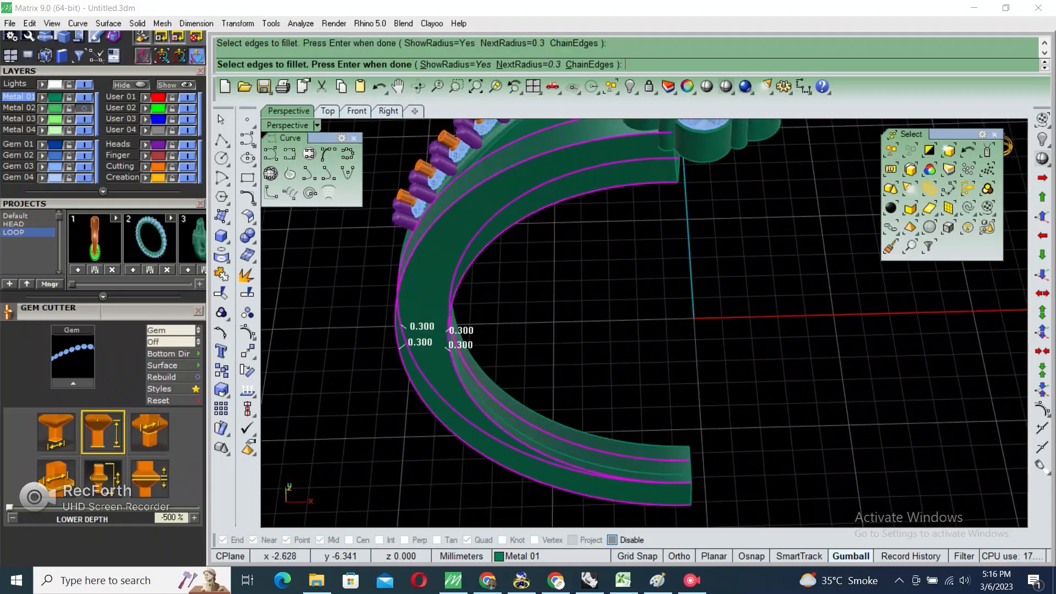
pyautogui.scroll(2, 658, 473)
pyautogui.click(659, 472)
pyautogui.press('Return')
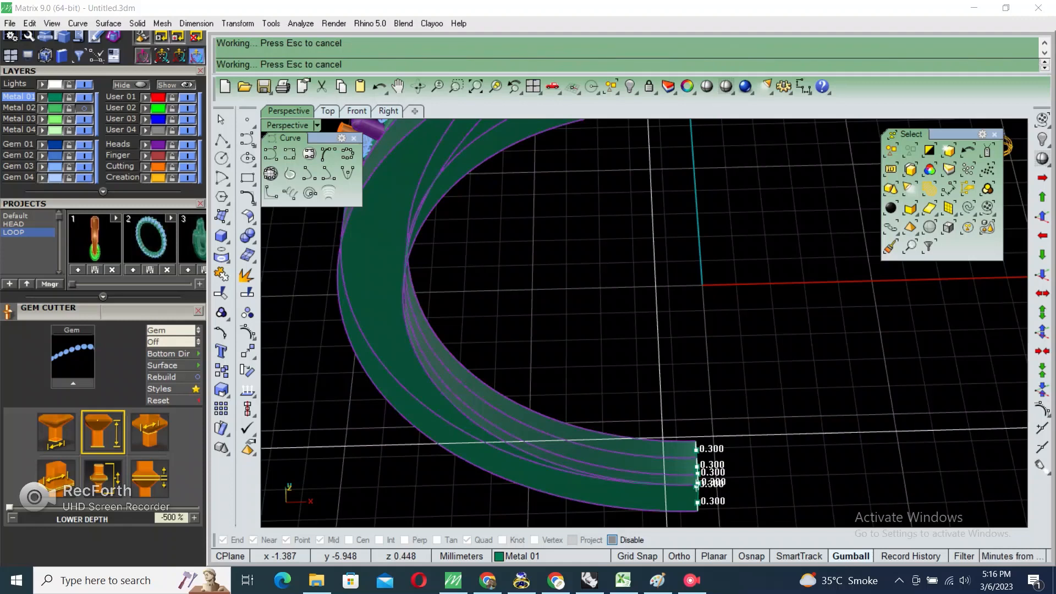
pyautogui.scroll(-5, 625, 379)
pyautogui.moveTo(624, 374); pyautogui.dragTo(597, 434, button='right')
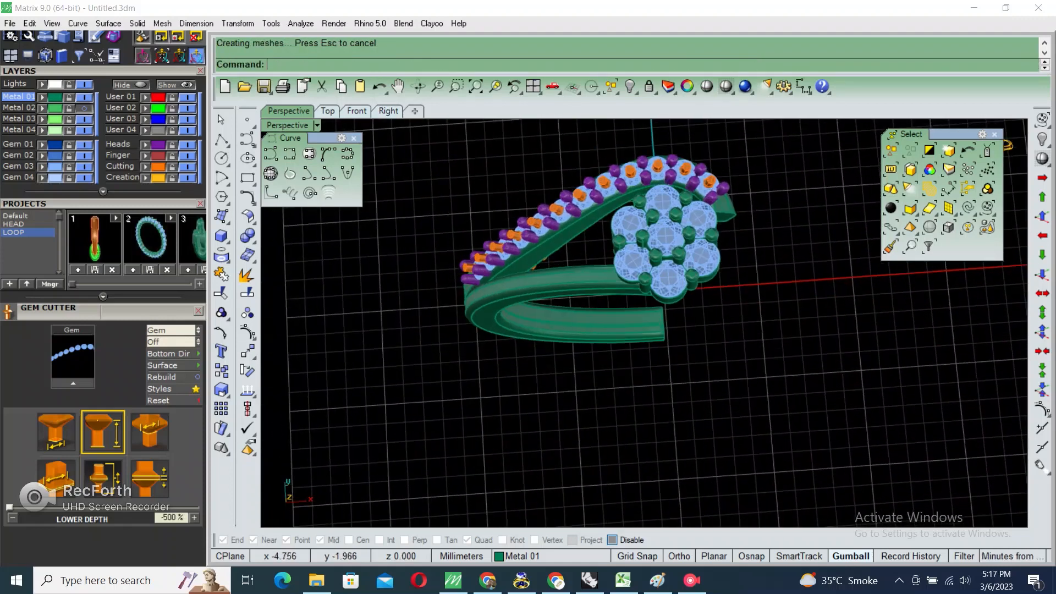
# - Subtract the gem cutters from the filleted gem-set band with a Boolean Difference
pyautogui.click(578, 325)
pyautogui.moveTo(577, 324); pyautogui.dragTo(573, 374, button='right')
pyautogui.scroll(7, 572, 275)
pyautogui.press('Escape')
pyautogui.click(601, 225)
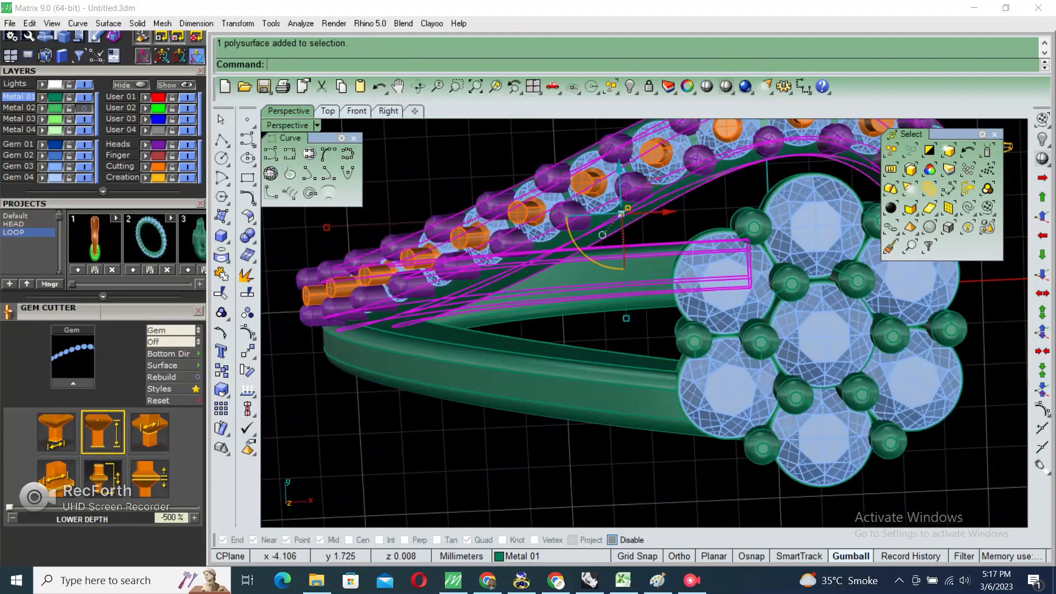
pyautogui.click(588, 181)
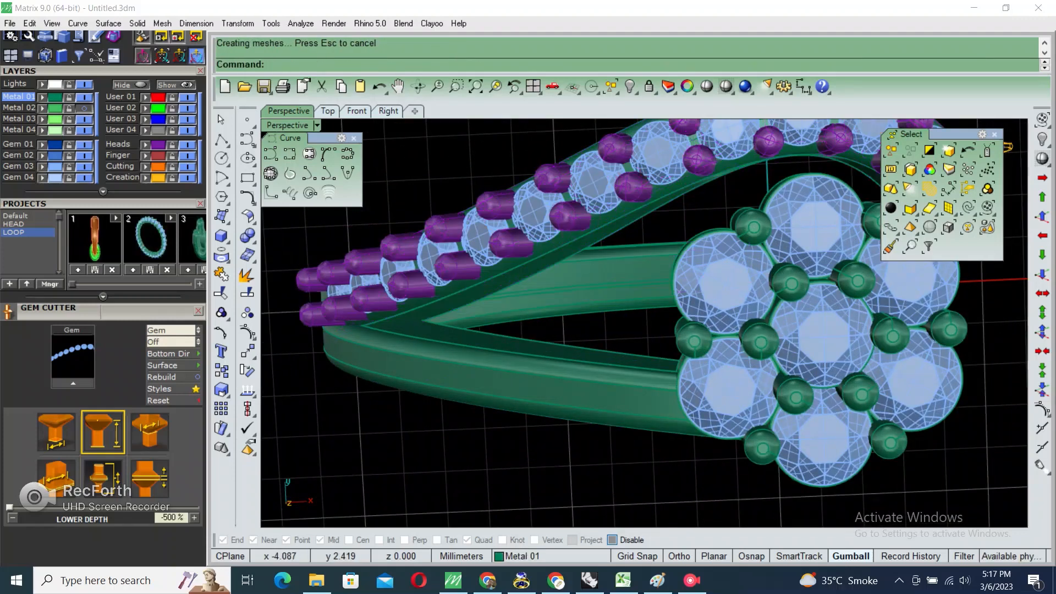
# - Group the half shank together with its band gems and prongs
pyautogui.scroll(-4, 602, 228)
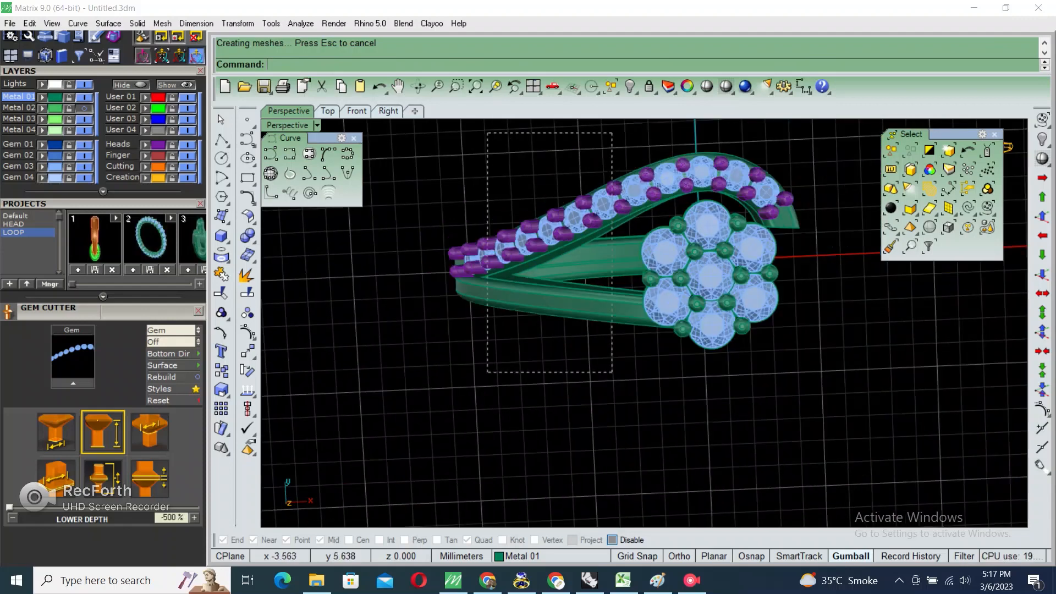
pyautogui.moveTo(612, 372); pyautogui.dragTo(487, 132)
pyautogui.moveTo(605, 330); pyautogui.dragTo(550, 329, button='right')
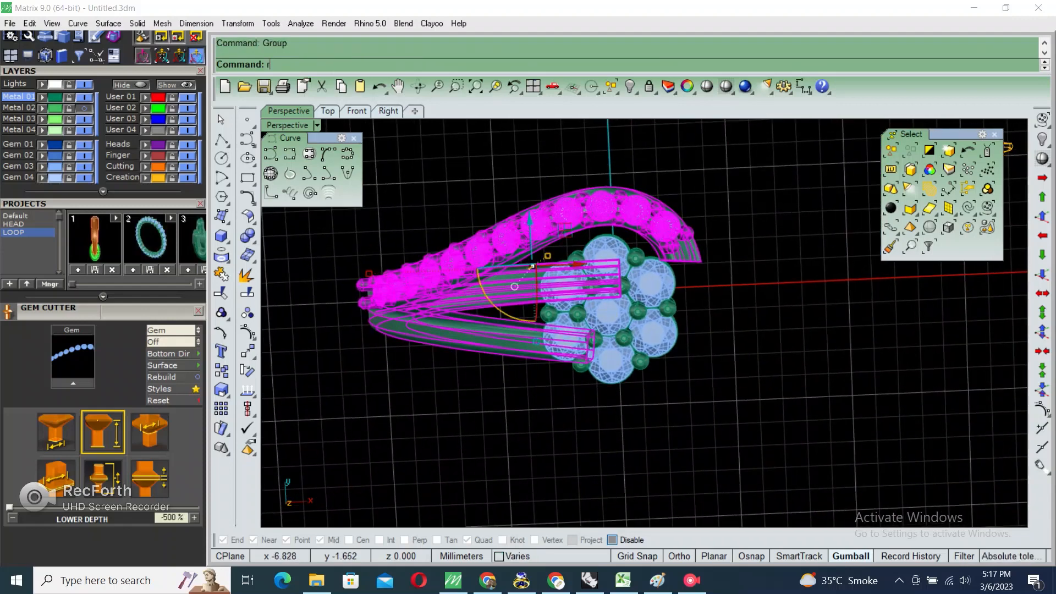
# - Try a copied 180° rotation of the half shank group about the ring's centre
pyautogui.write('otate')
pyautogui.press('Return')
pyautogui.click(611, 289)
pyautogui.click(611, 195)
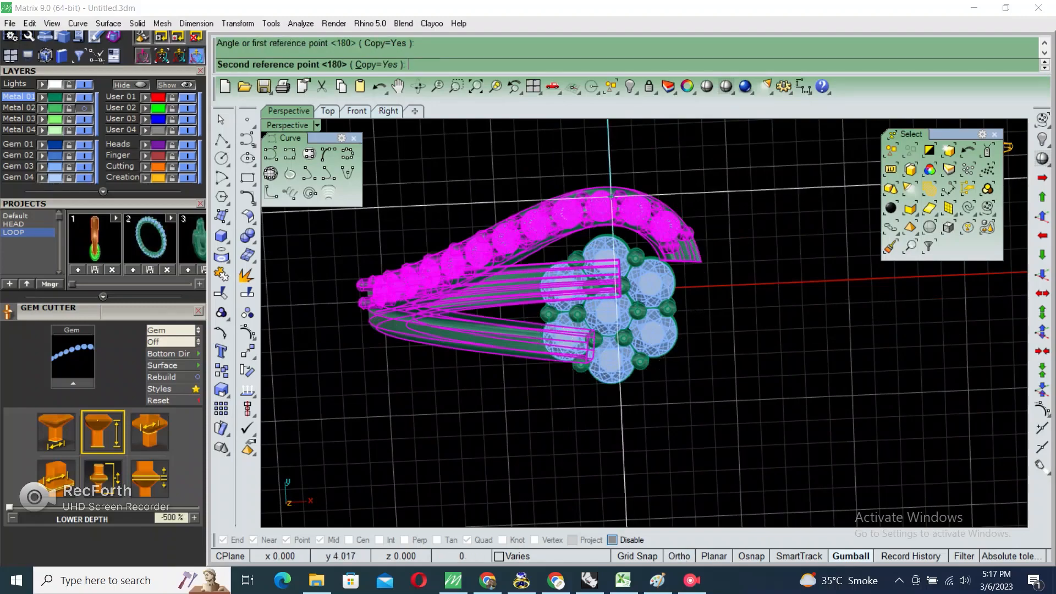
pyautogui.click(632, 418)
pyautogui.press('Escape')
pyautogui.moveTo(632, 417); pyautogui.dragTo(654, 374, button='right')
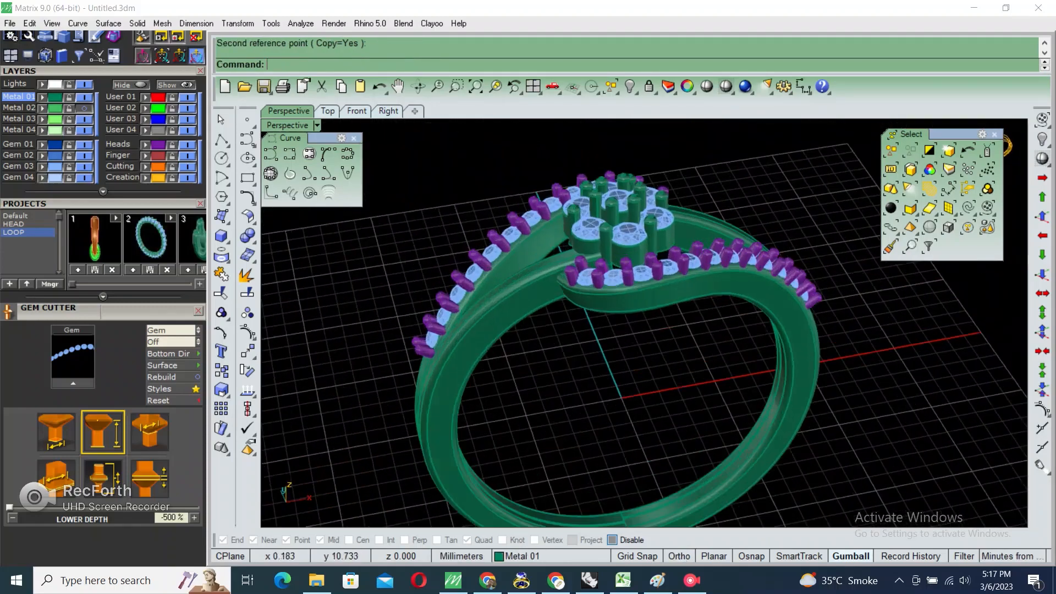
pyautogui.scroll(5, 583, 220)
pyautogui.hotkey('ctrl', 'z')
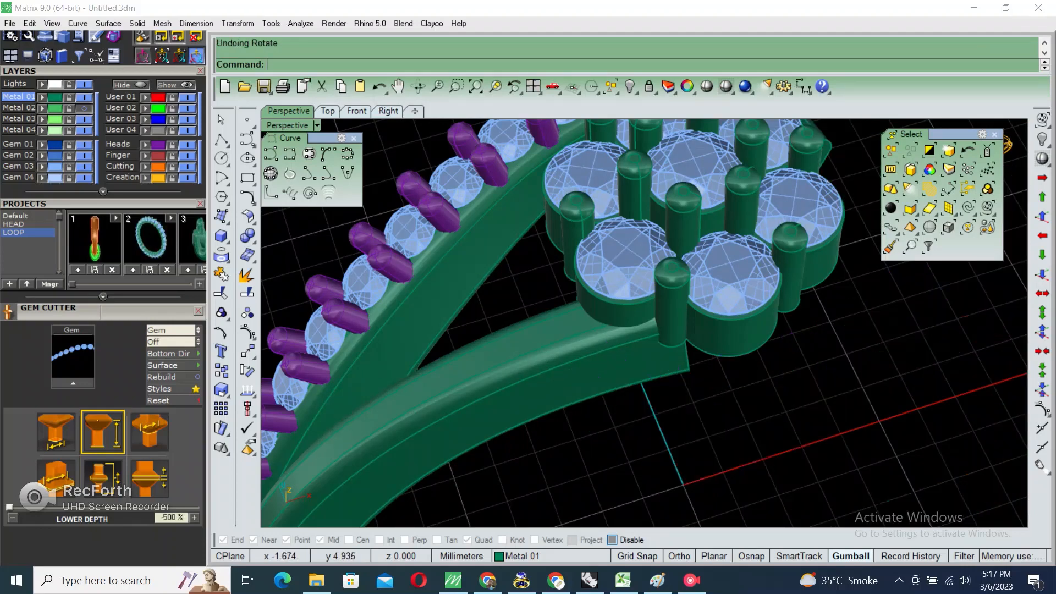
# - Sketch an open interpolated curve in the Top view across the plain shank's end, beneath the cluster's lower-left stone
pyautogui.hotkey('ctrl', 'l')
pyautogui.doubleClick(277, 125)
pyautogui.doubleClick(275, 126)
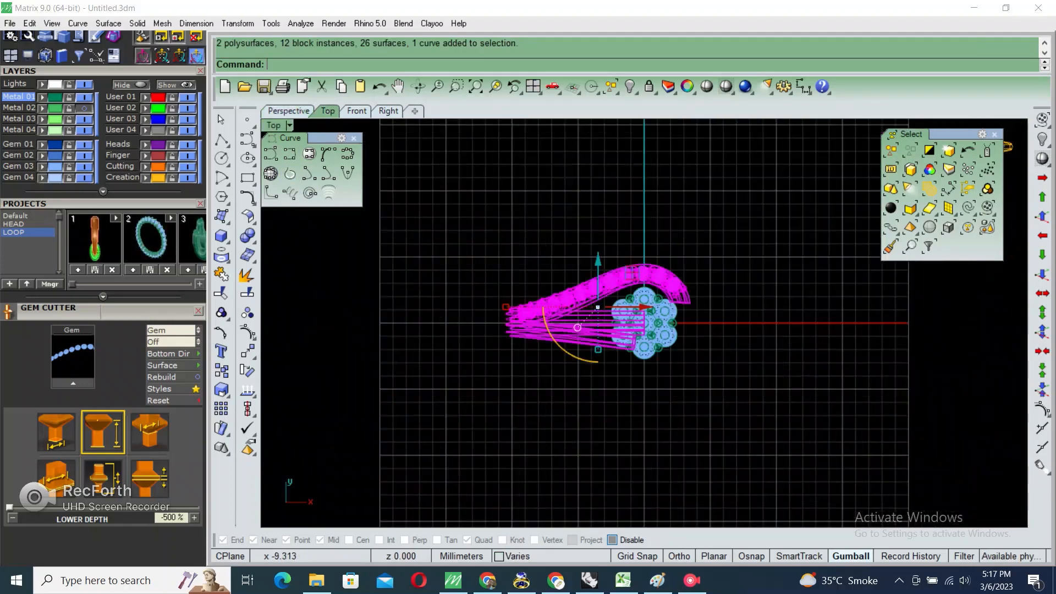
pyautogui.scroll(8, 602, 346)
pyautogui.click(290, 154)
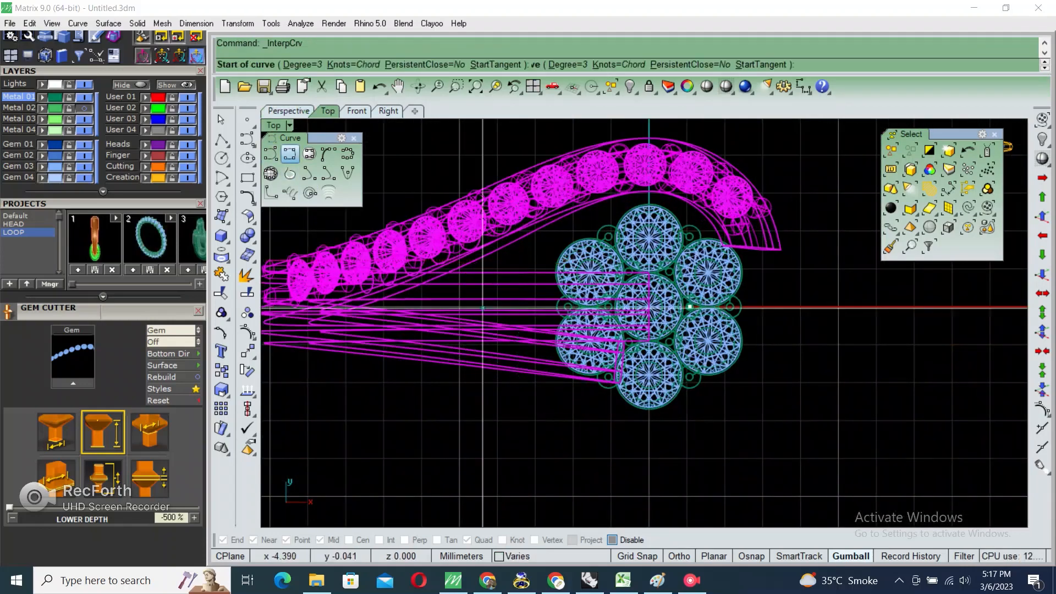
pyautogui.scroll(8, 533, 251)
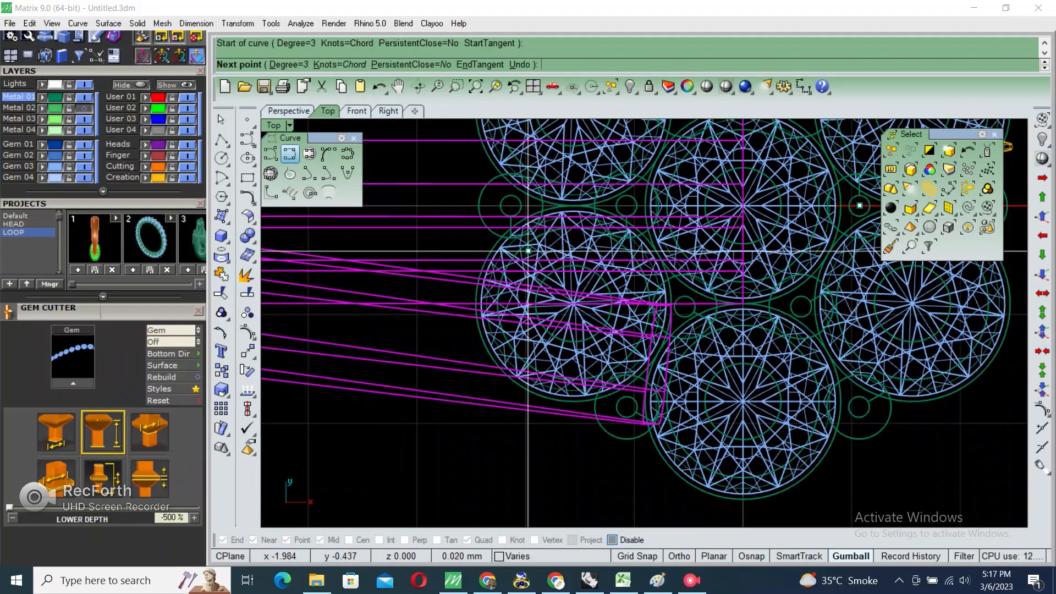
pyautogui.click(542, 332)
pyautogui.click(623, 375)
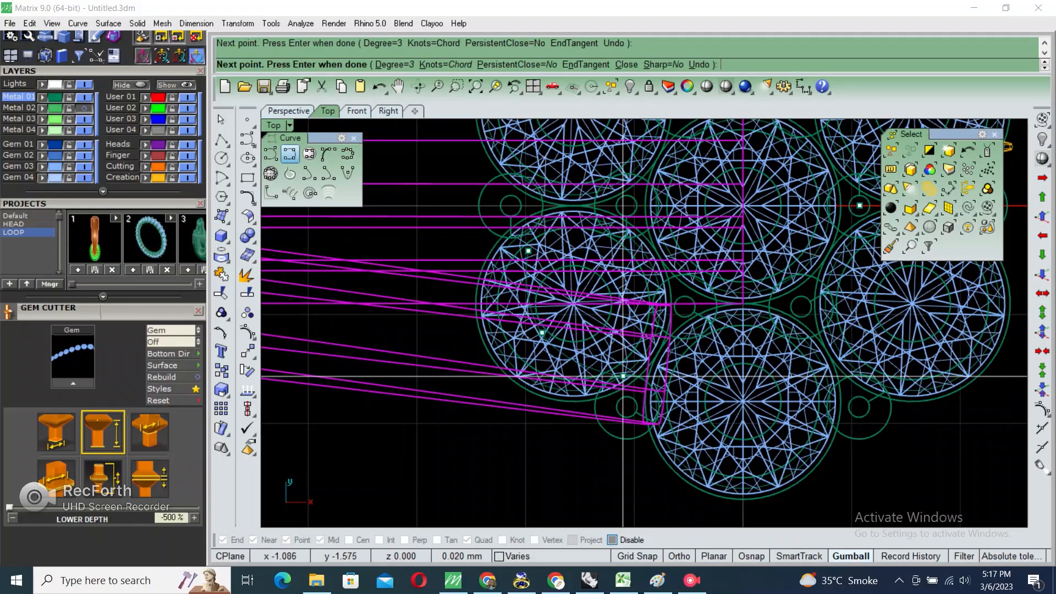
pyautogui.press('Return')
# - Raise the new curve in the Perspective view to the height of the plain shank's end below the cluster
pyautogui.scroll(-5, 623, 375)
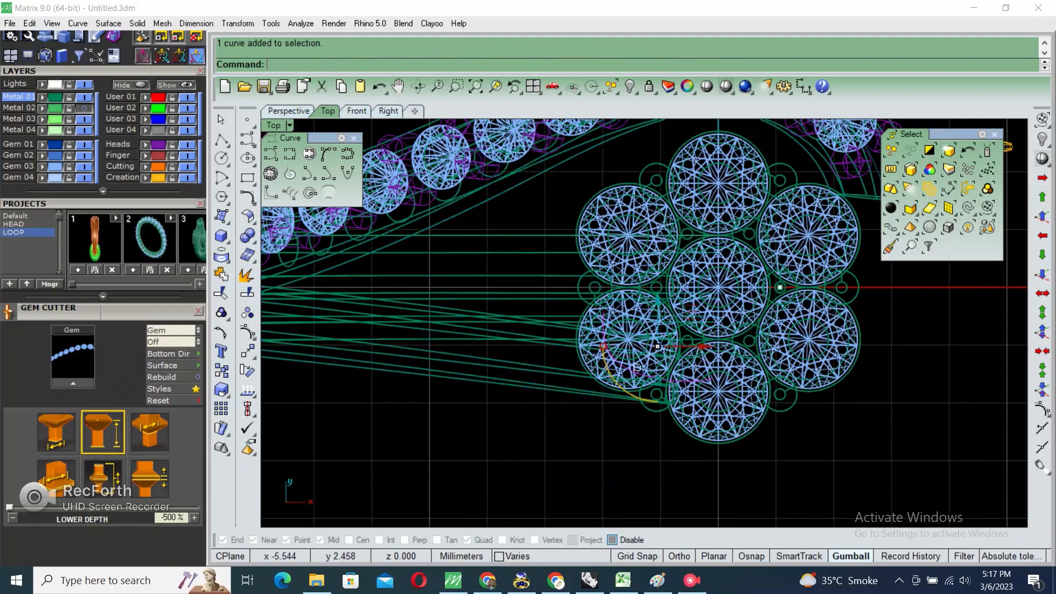
pyautogui.doubleClick(275, 126)
pyautogui.doubleClick(671, 125)
pyautogui.scroll(-6, 695, 316)
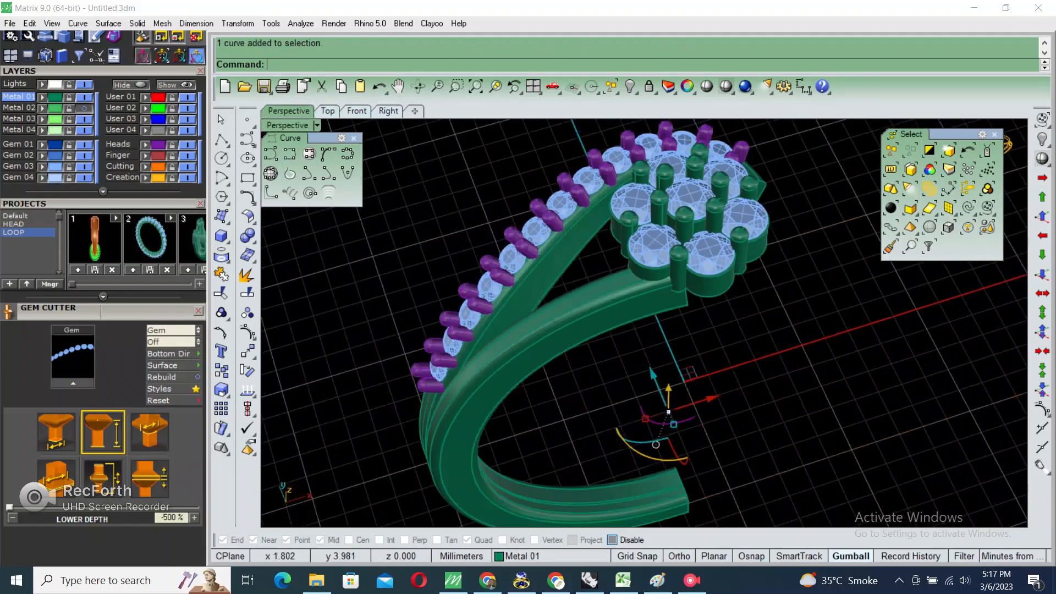
pyautogui.moveTo(651, 324); pyautogui.dragTo(593, 231, button='right')
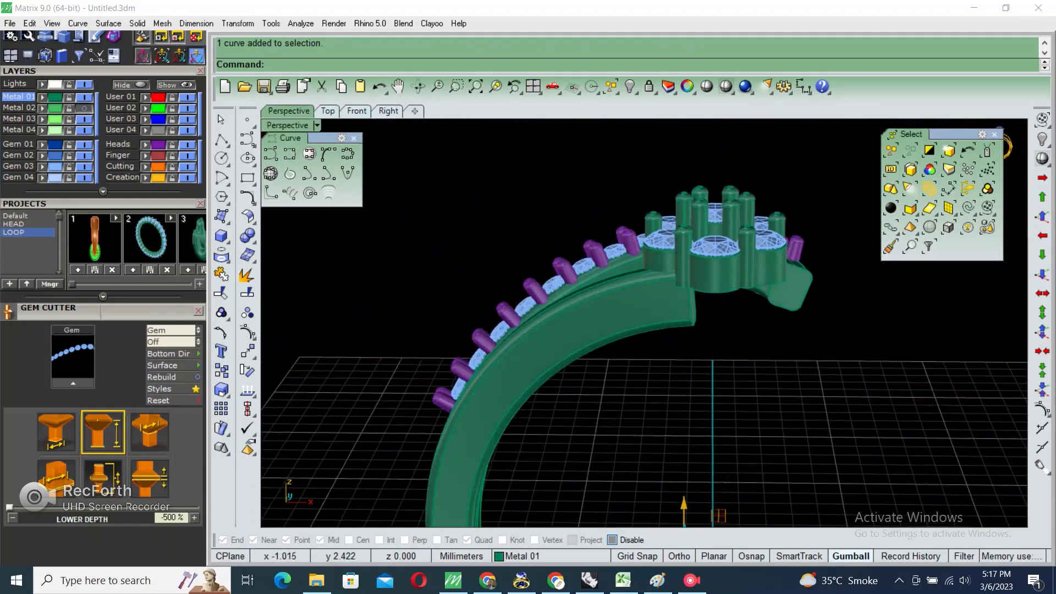
pyautogui.click(709, 297)
pyautogui.scroll(5, 664, 269)
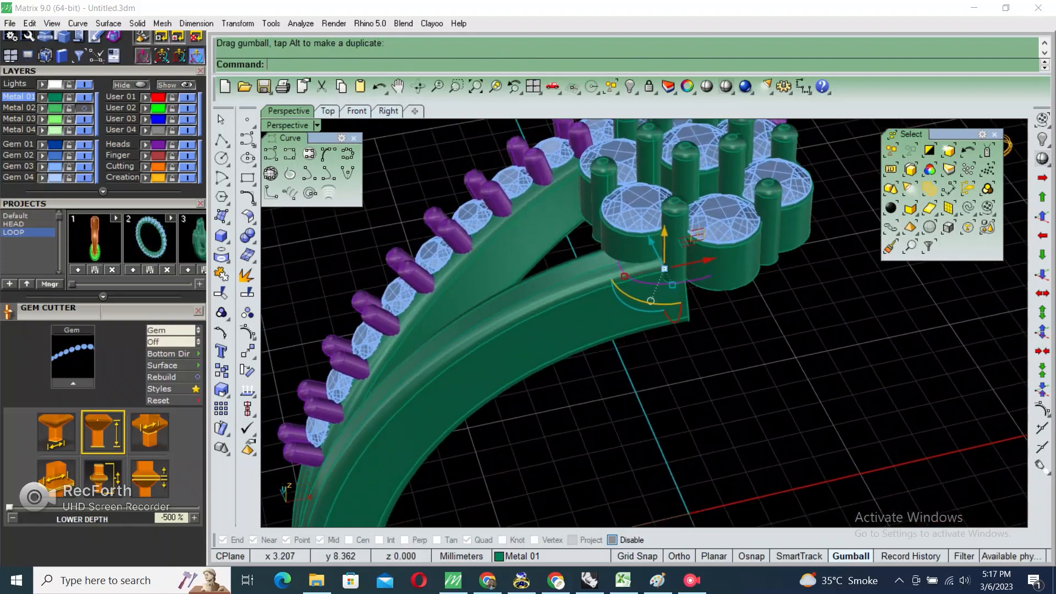
# - Extrude the raised curve vertically to both sides so the surface passes completely through the shank's end
pyautogui.moveTo(664, 270); pyautogui.dragTo(648, 236, button='right')
pyautogui.press('Return')
pyautogui.click(695, 386)
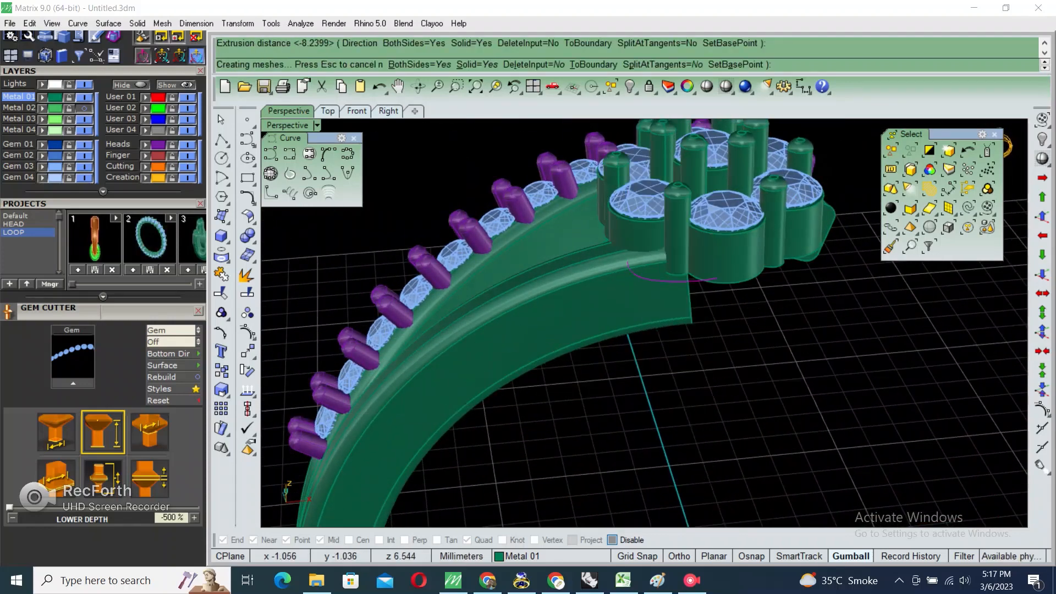
pyautogui.moveTo(695, 386); pyautogui.dragTo(667, 410, button='right')
# - Boolean Split the plain shank's end with the extruded surface and delete that cutting surface
pyautogui.click(684, 319)
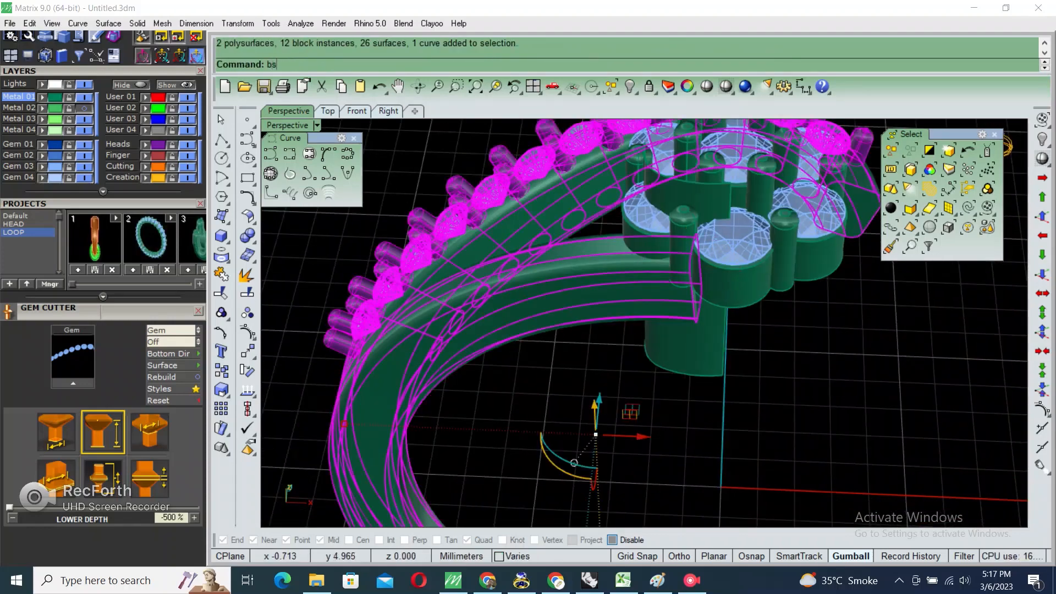
pyautogui.write('bs')
pyautogui.press('Return')
pyautogui.moveTo(663, 304); pyautogui.dragTo(588, 247, button='right')
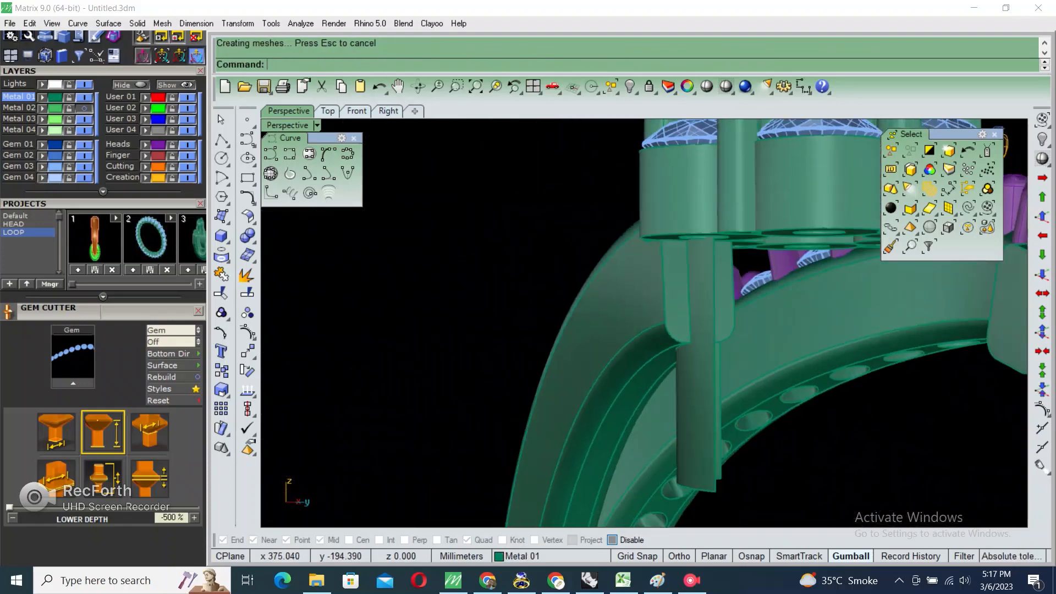
pyautogui.click(594, 308)
pyautogui.moveTo(594, 308); pyautogui.dragTo(572, 286, button='right')
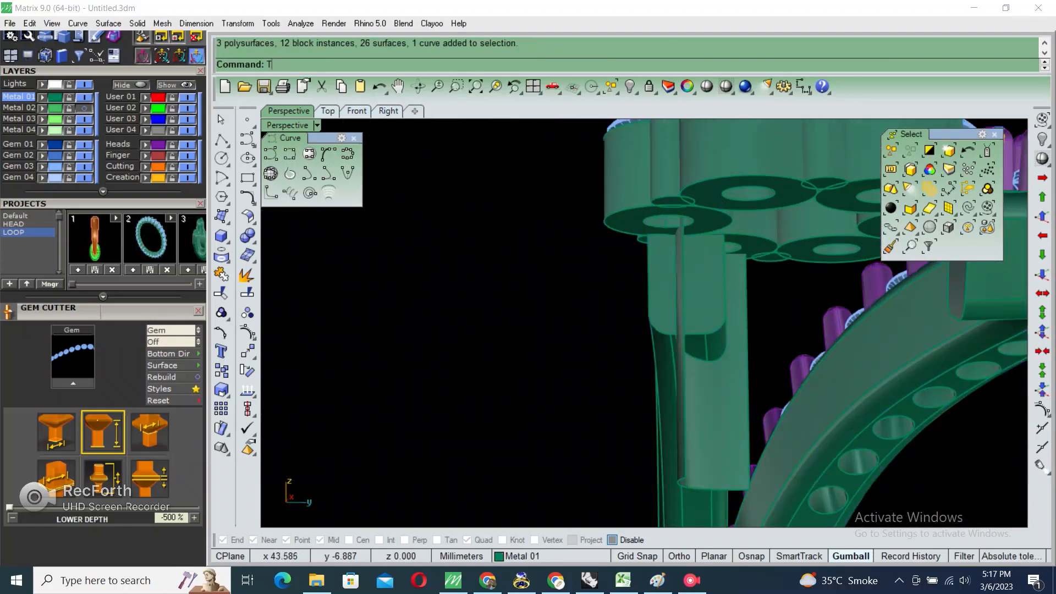
pyautogui.press('Return')
pyautogui.click(715, 396)
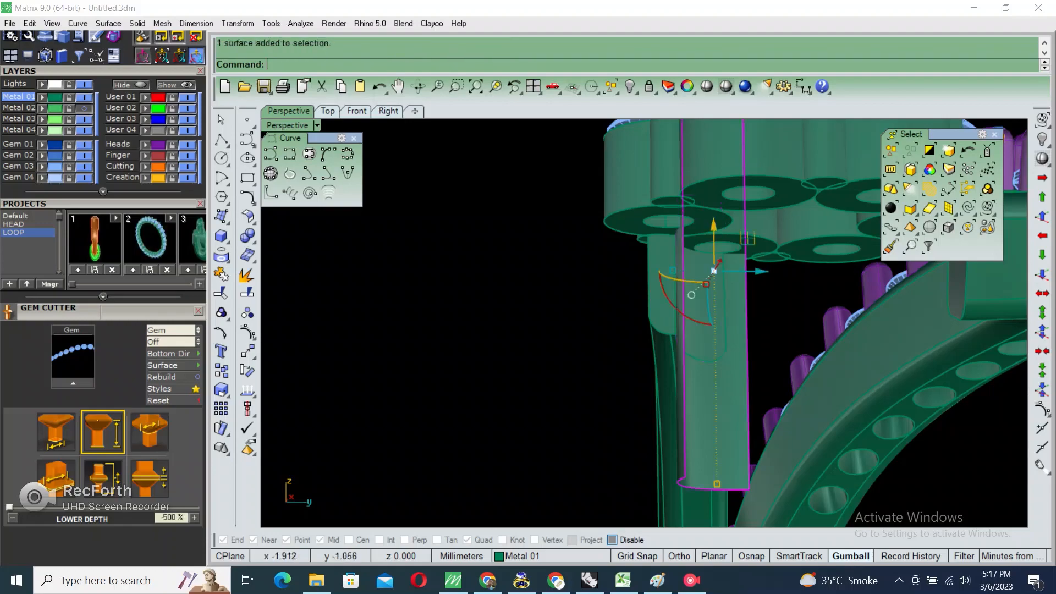
pyautogui.press('Delete')
# - Rotate a copy of the trimmed half shank group half a turn about the origin 0 to form the opposite side
pyautogui.moveTo(709, 379); pyautogui.dragTo(687, 324, button='right')
pyautogui.click(649, 286)
pyautogui.write('ro')
pyautogui.press('Return')
pyautogui.write('0')
pyautogui.press('Return')
pyautogui.press('Return')
pyautogui.press('Escape')
# - Examine how both half shanks and their gem-set bands meet around the diamond cluster
pyautogui.moveTo(668, 258); pyautogui.dragTo(657, 365, button='right')
pyautogui.scroll(-2, 618, 307)
pyautogui.scroll(3, 627, 318)
pyautogui.click(581, 284)
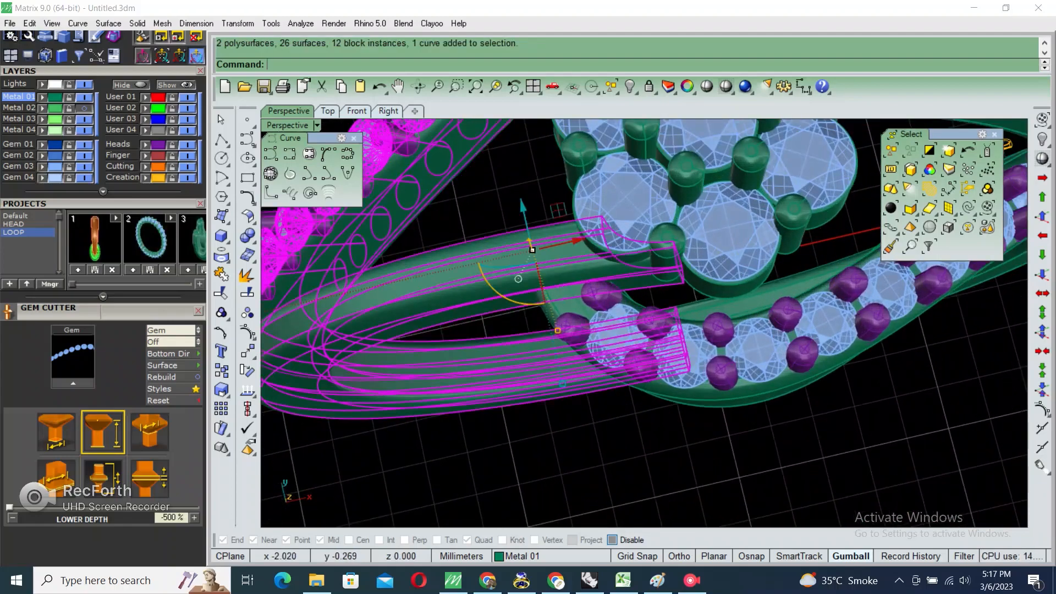
pyautogui.moveTo(585, 319); pyautogui.dragTo(611, 357, button='right')
pyautogui.press('Escape')
pyautogui.scroll(-5, 582, 330)
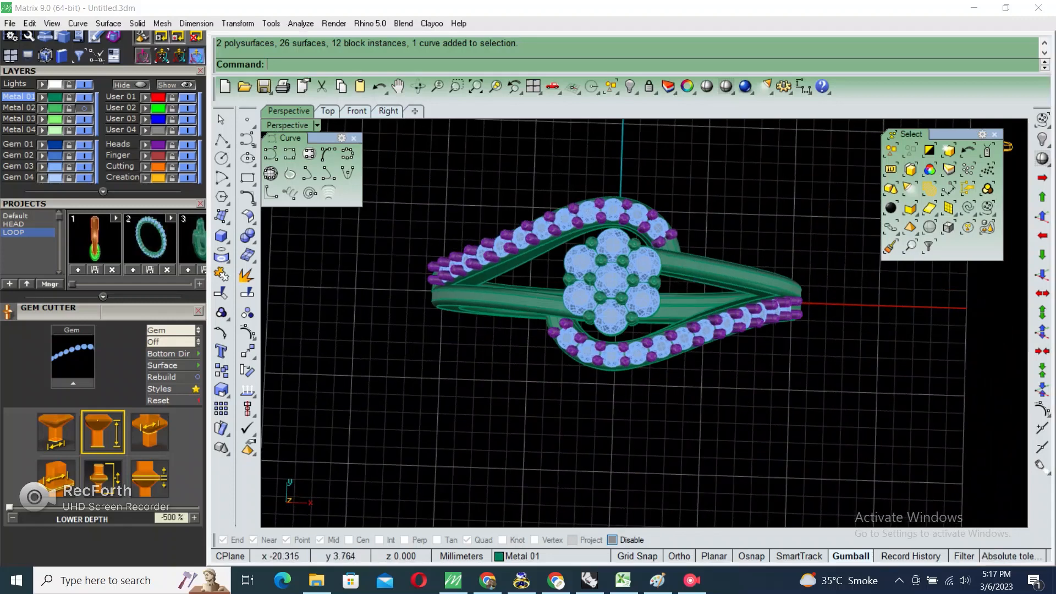
# - Set the viewport display to Working Shade and move all band prongs from the Heads layer to Metal 01
pyautogui.scroll(5, 104, 299)
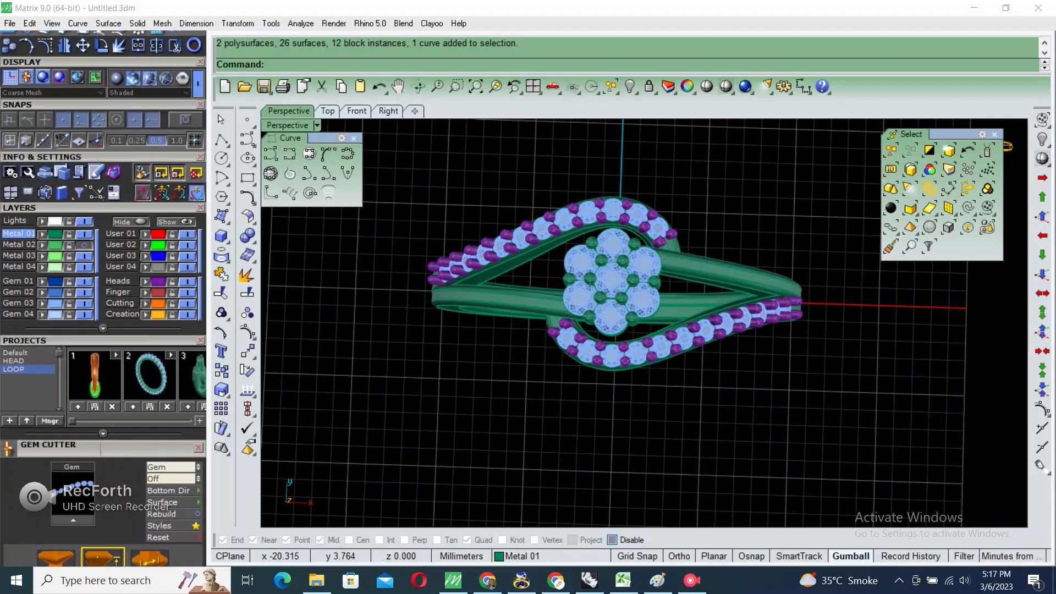
pyautogui.click(133, 78)
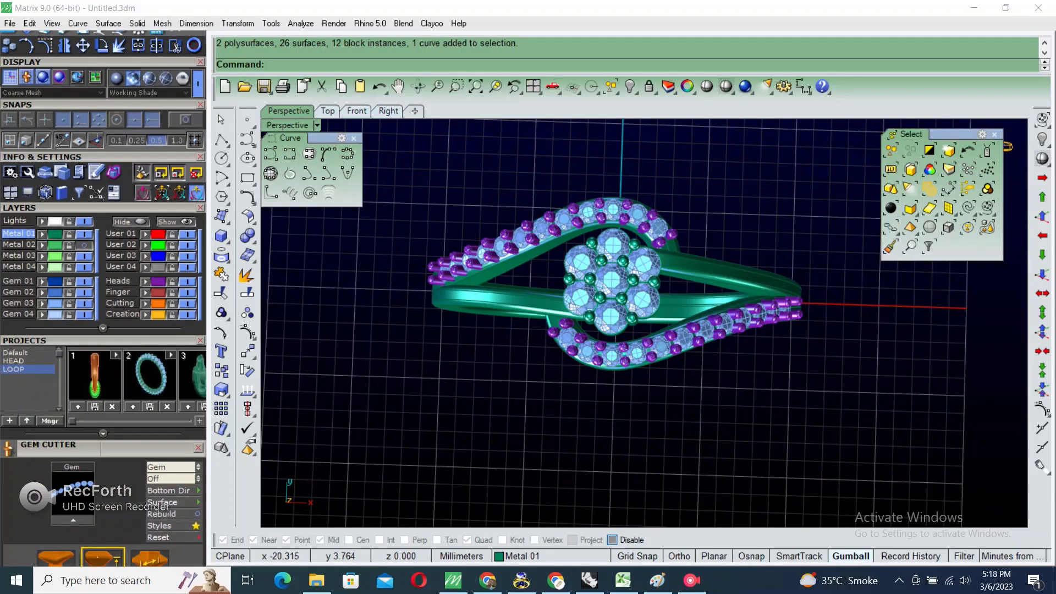
pyautogui.scroll(-3, 103, 296)
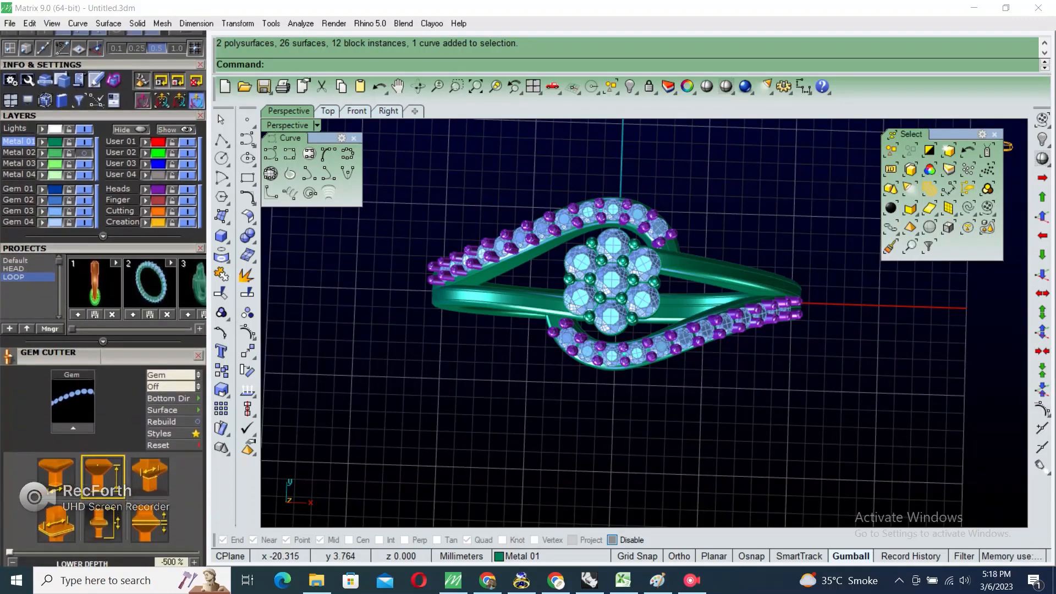
pyautogui.click(159, 190)
pyautogui.click(43, 143)
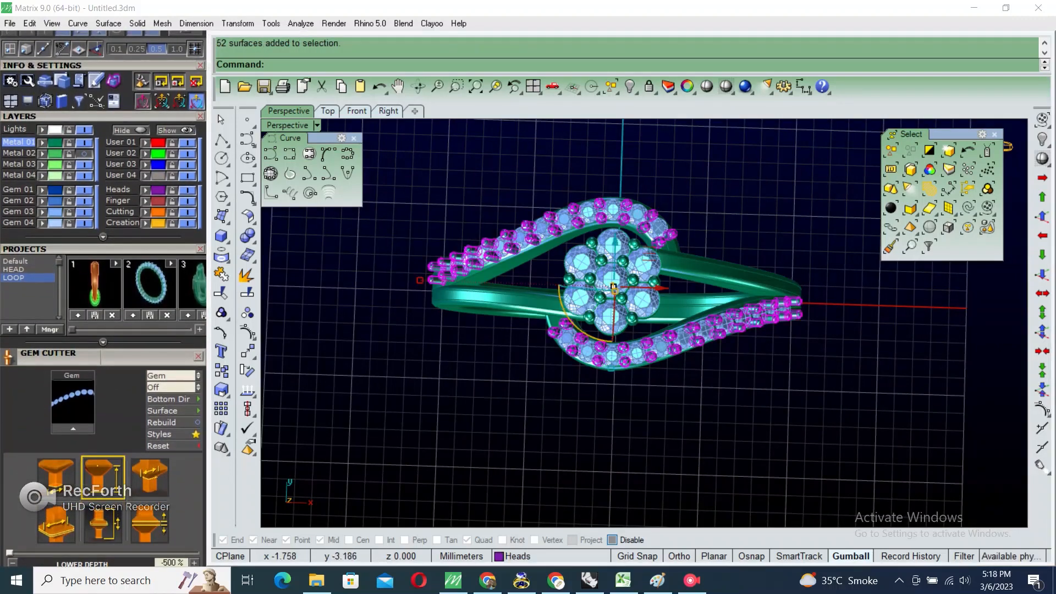
# - Hide the construction grid and frame the complete ring from an angled perspective
pyautogui.moveTo(604, 369); pyautogui.dragTo(770, 357, button='right')
pyautogui.press('F7')
pyautogui.scroll(-4, 649, 352)
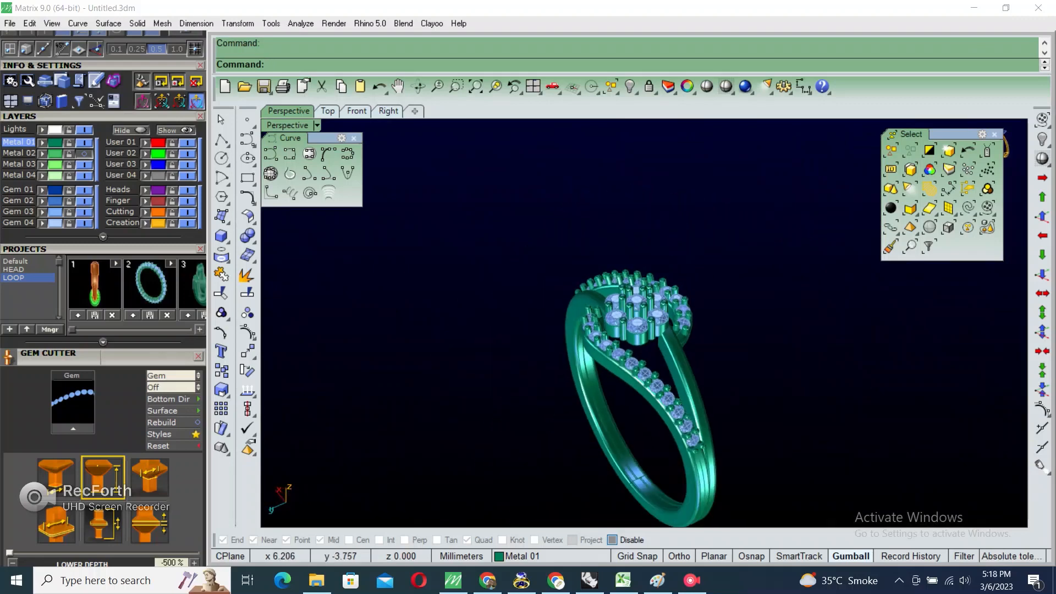